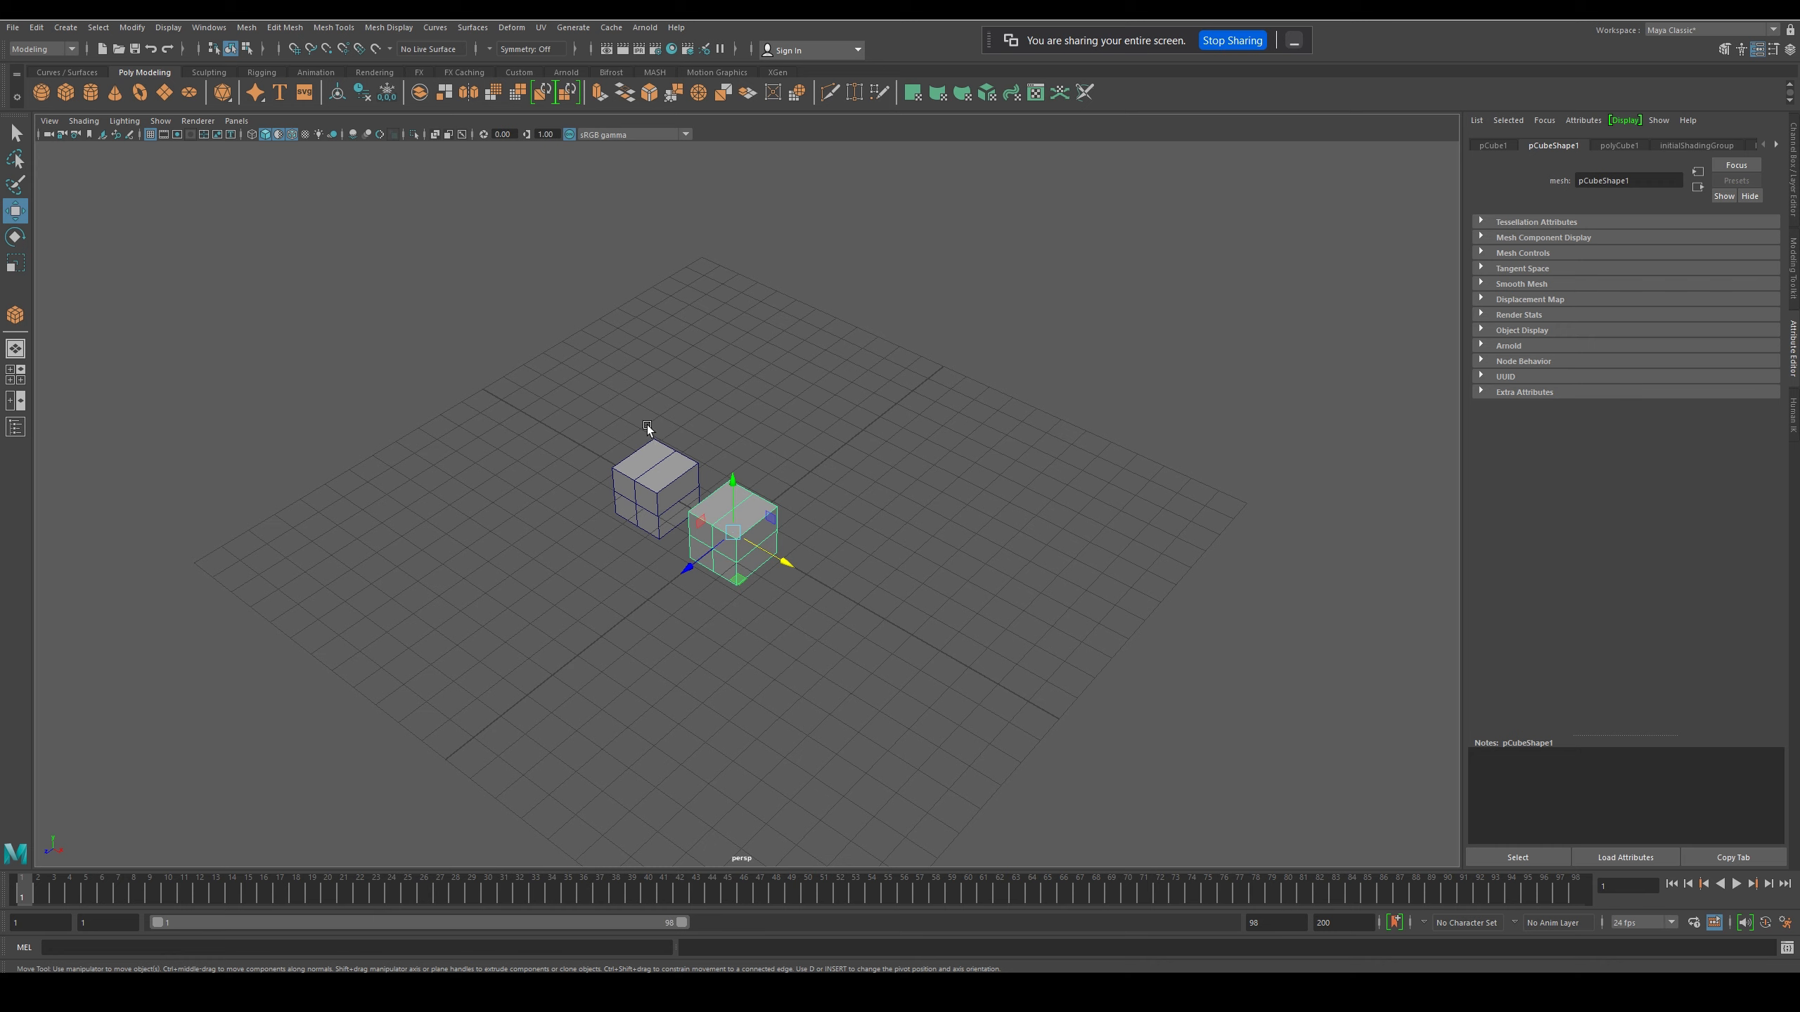
- Put the front cube in Object Mode and select each of the two cubes in turn, ending with the front cube
click(610, 425)
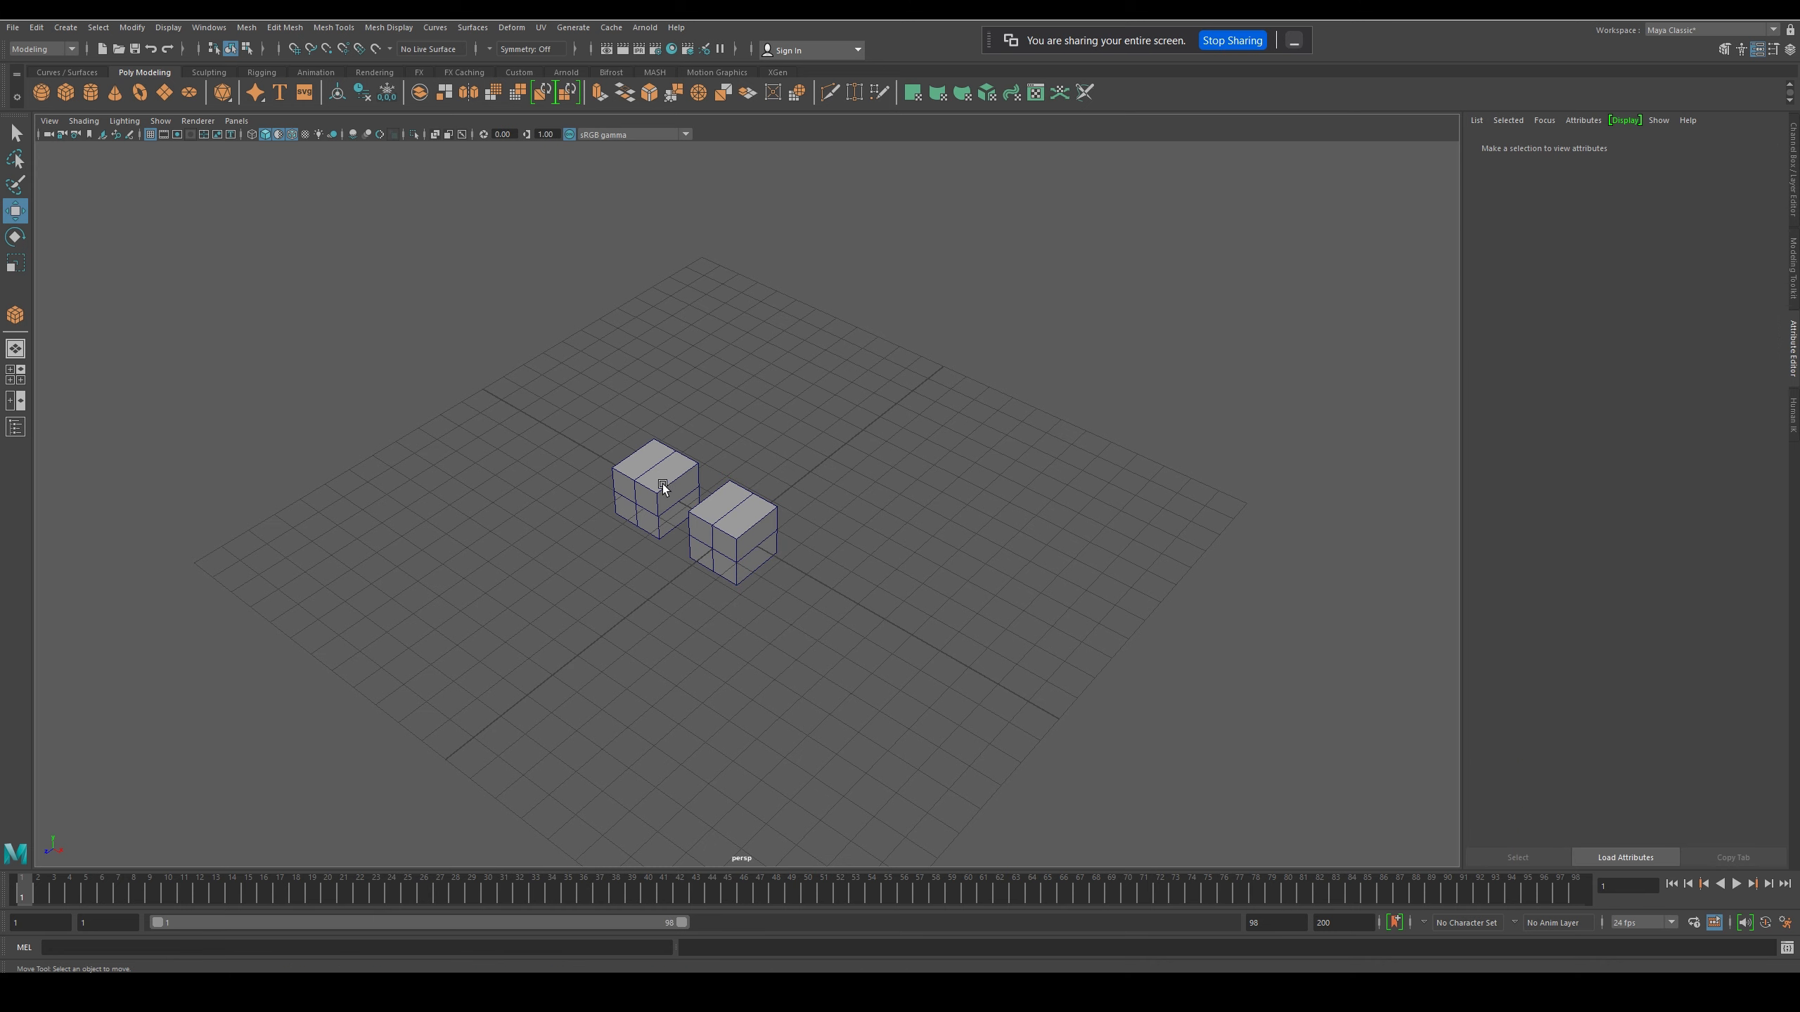
click(728, 534)
right_click(740, 538)
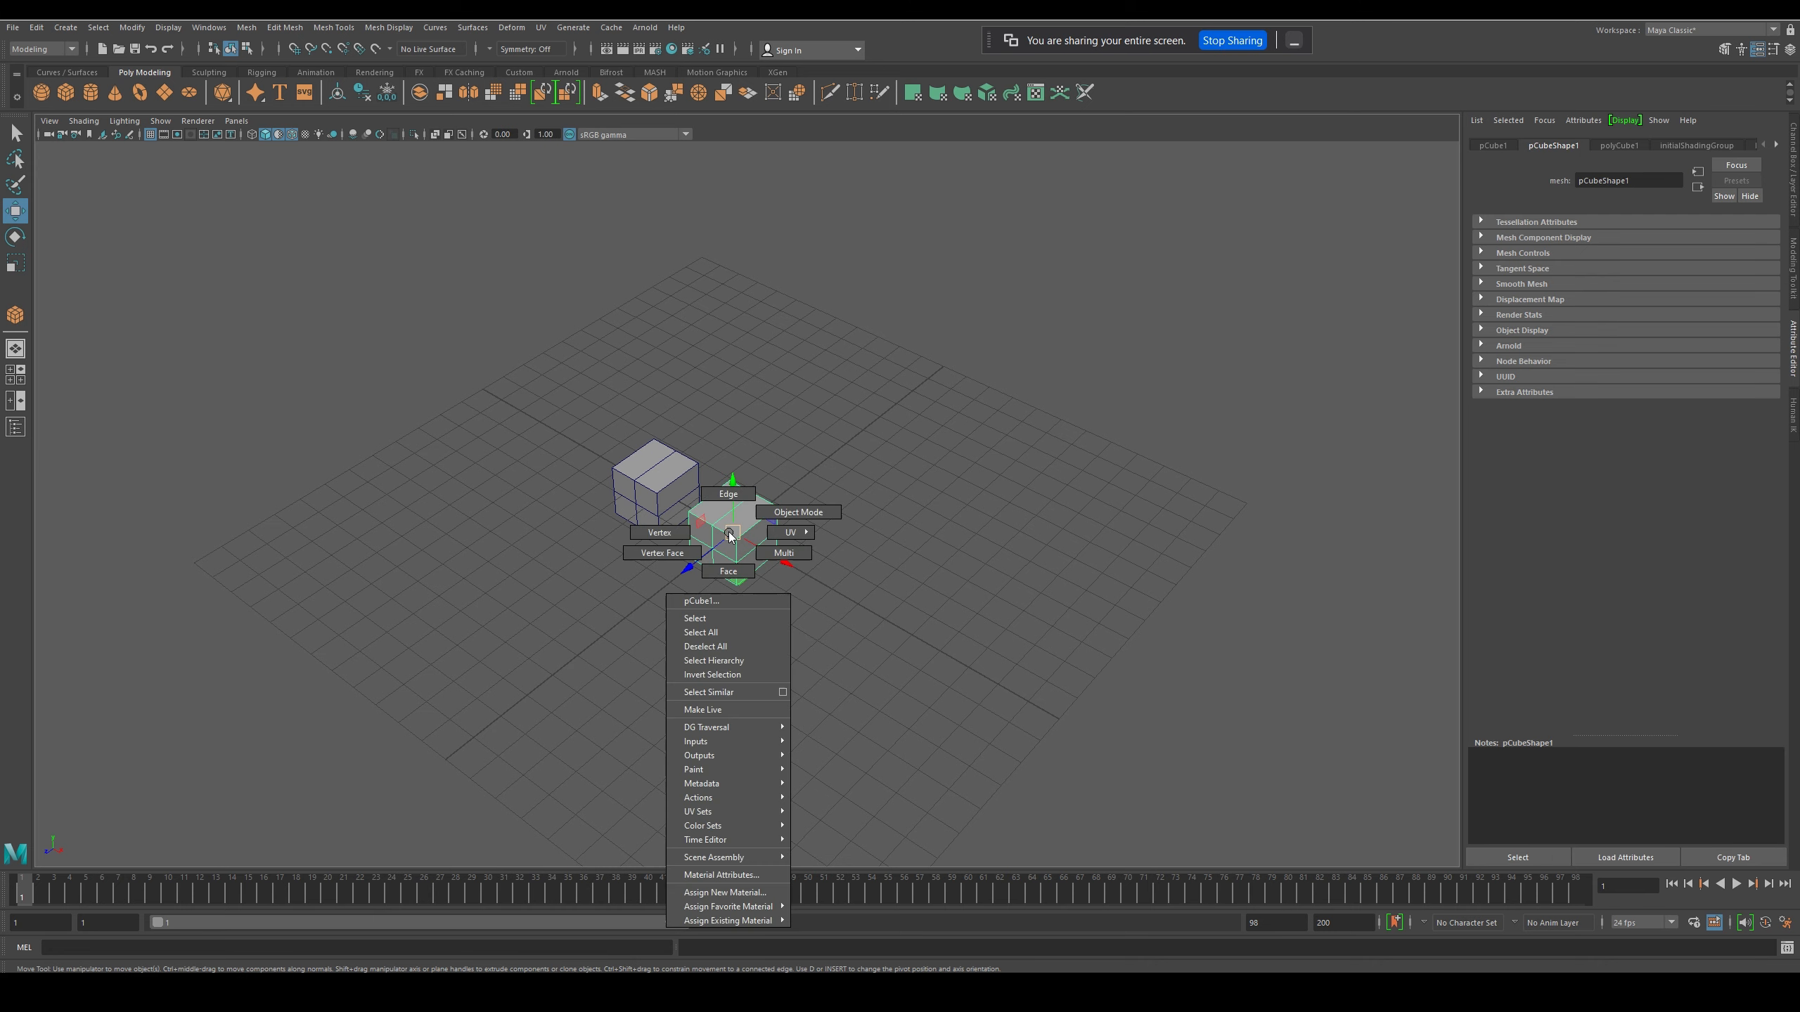
click(796, 516)
click(637, 526)
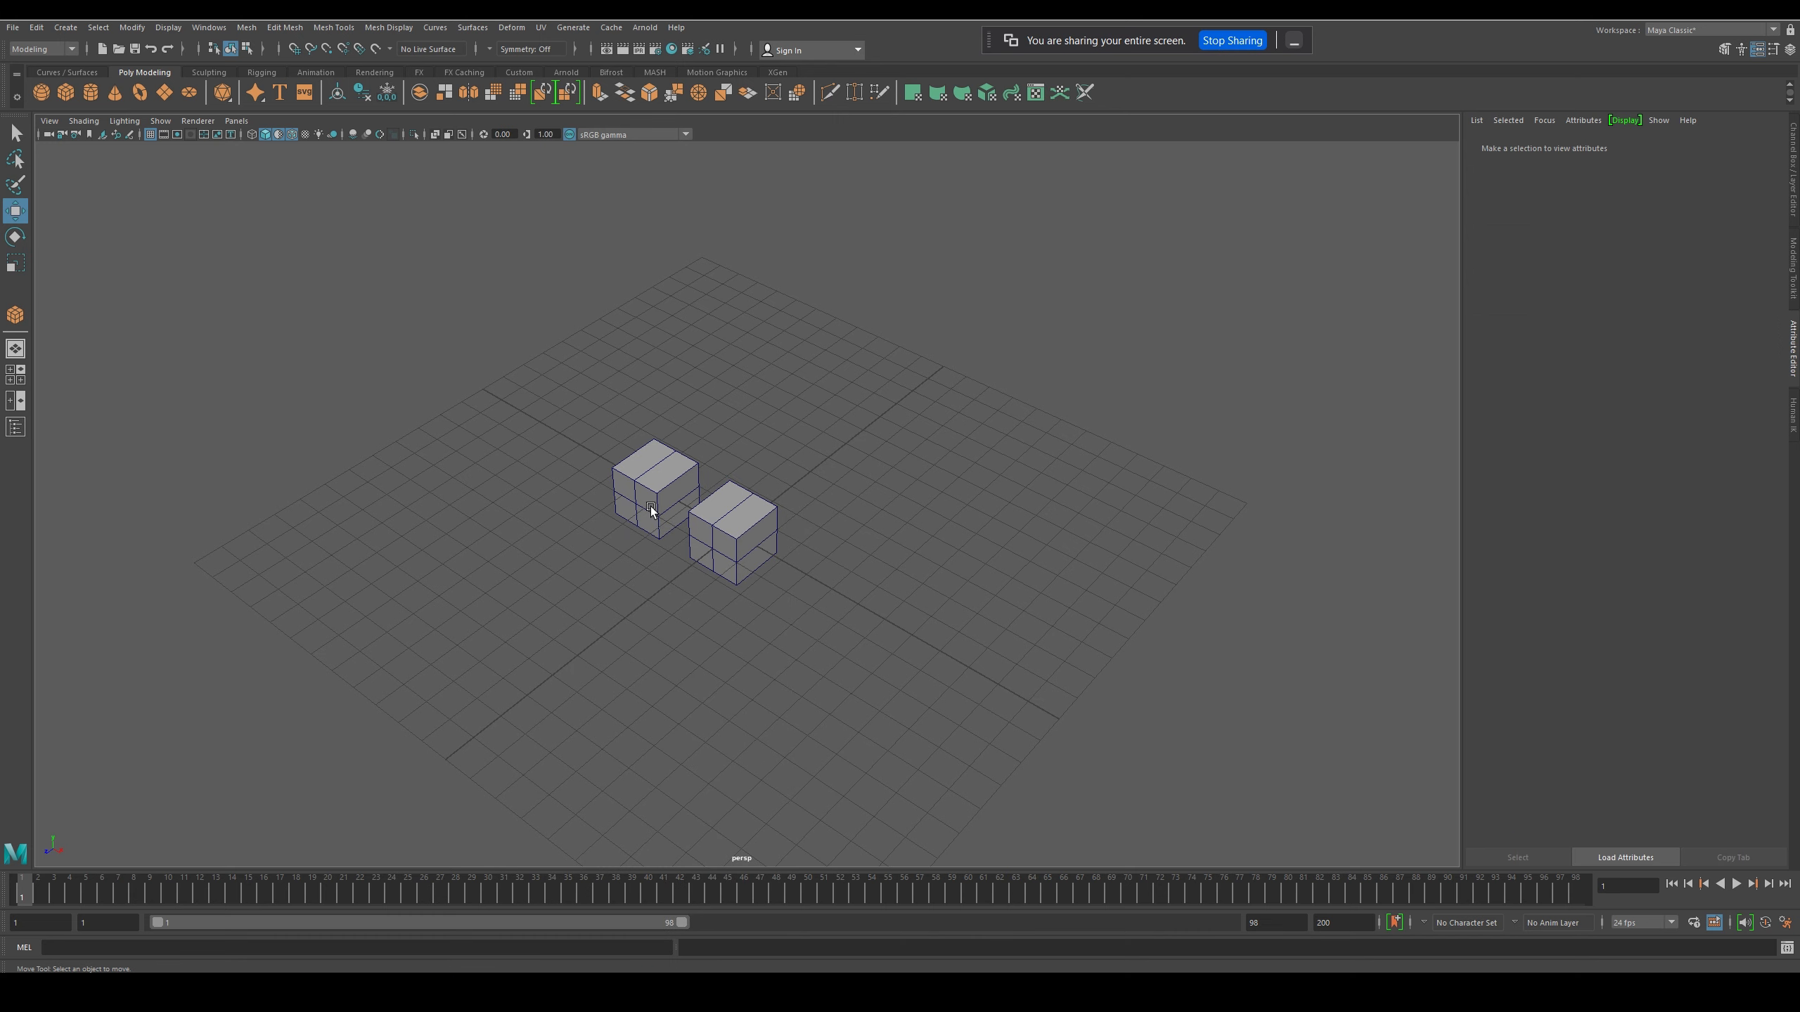
click(685, 507)
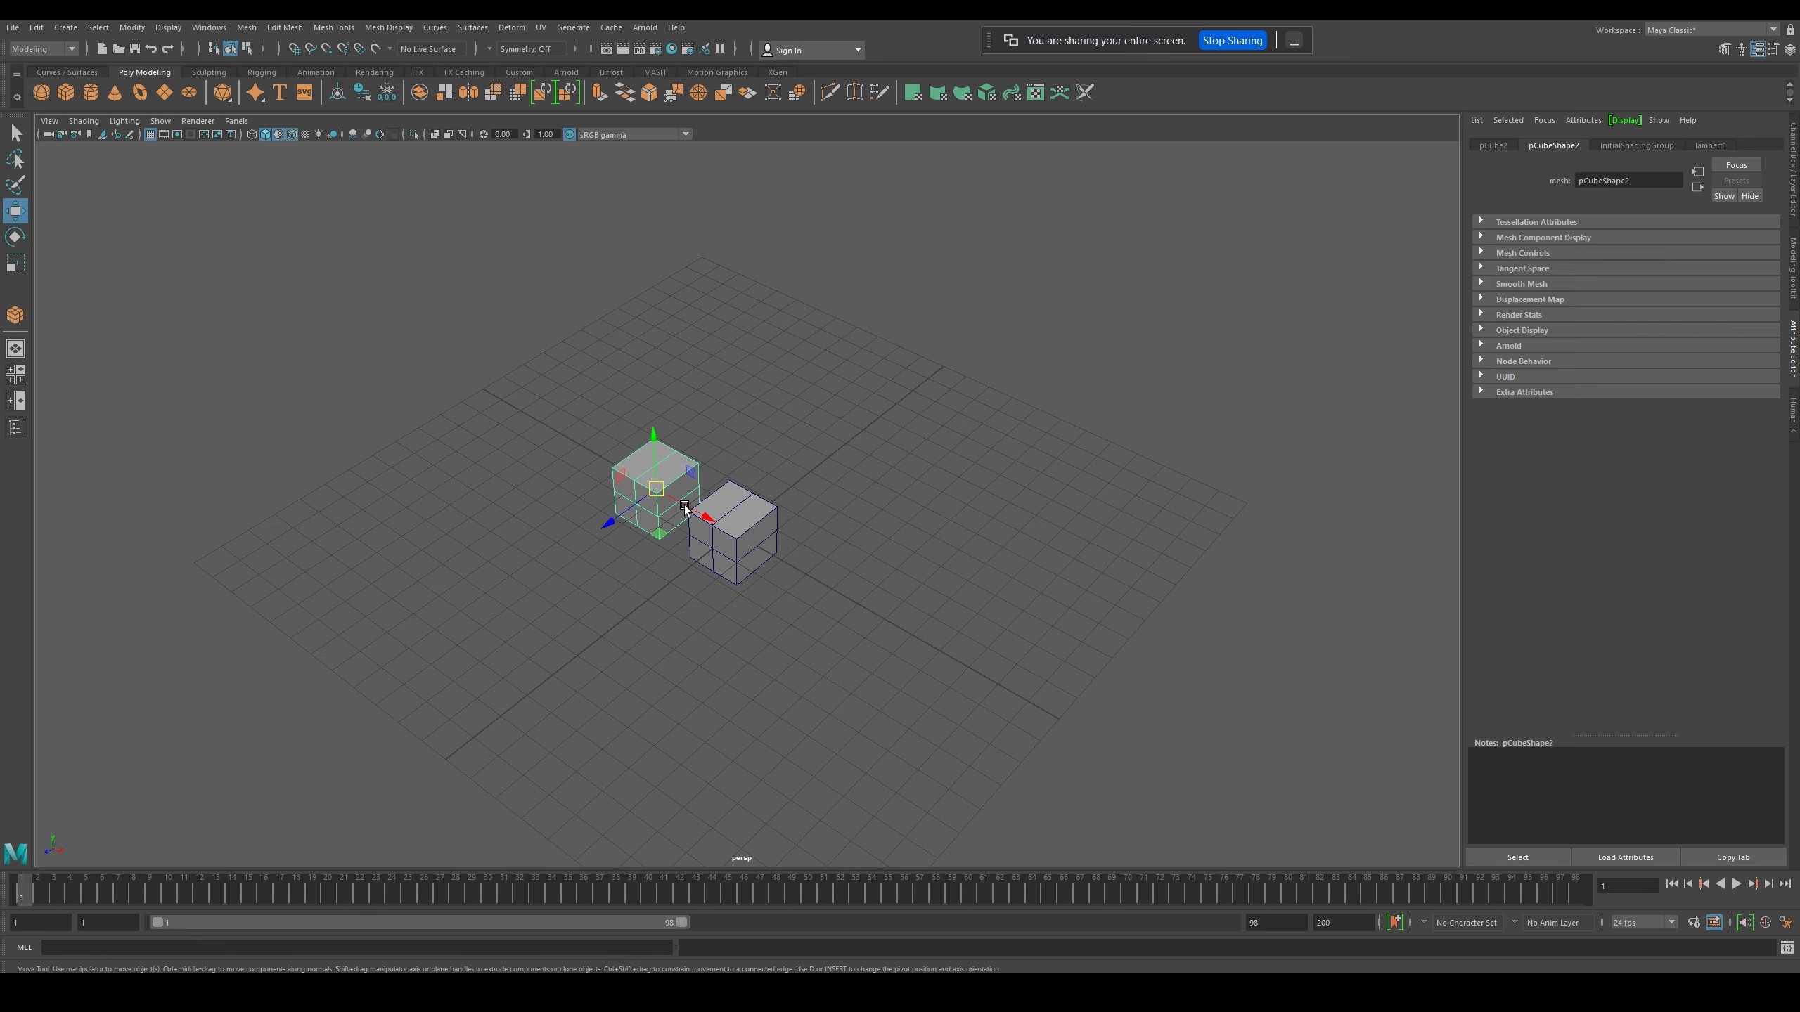
click(754, 549)
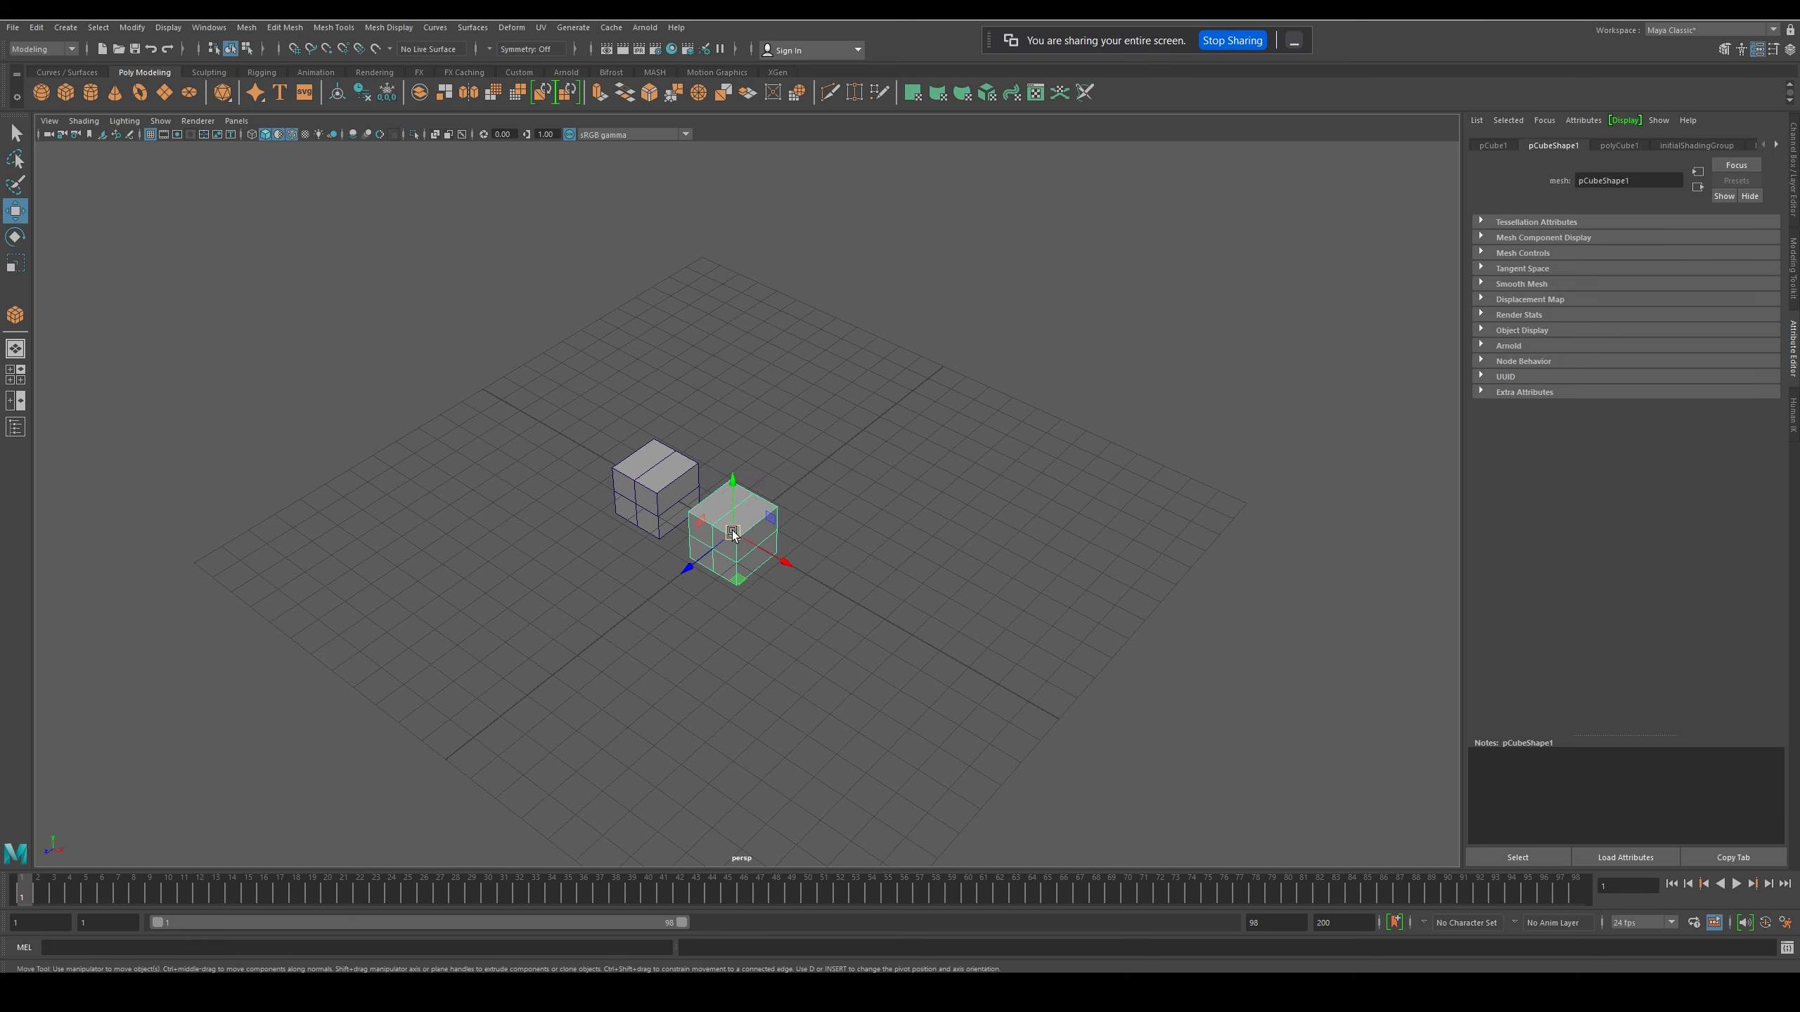
- Switch the front cube to vertex selection mode
right_click(738, 534)
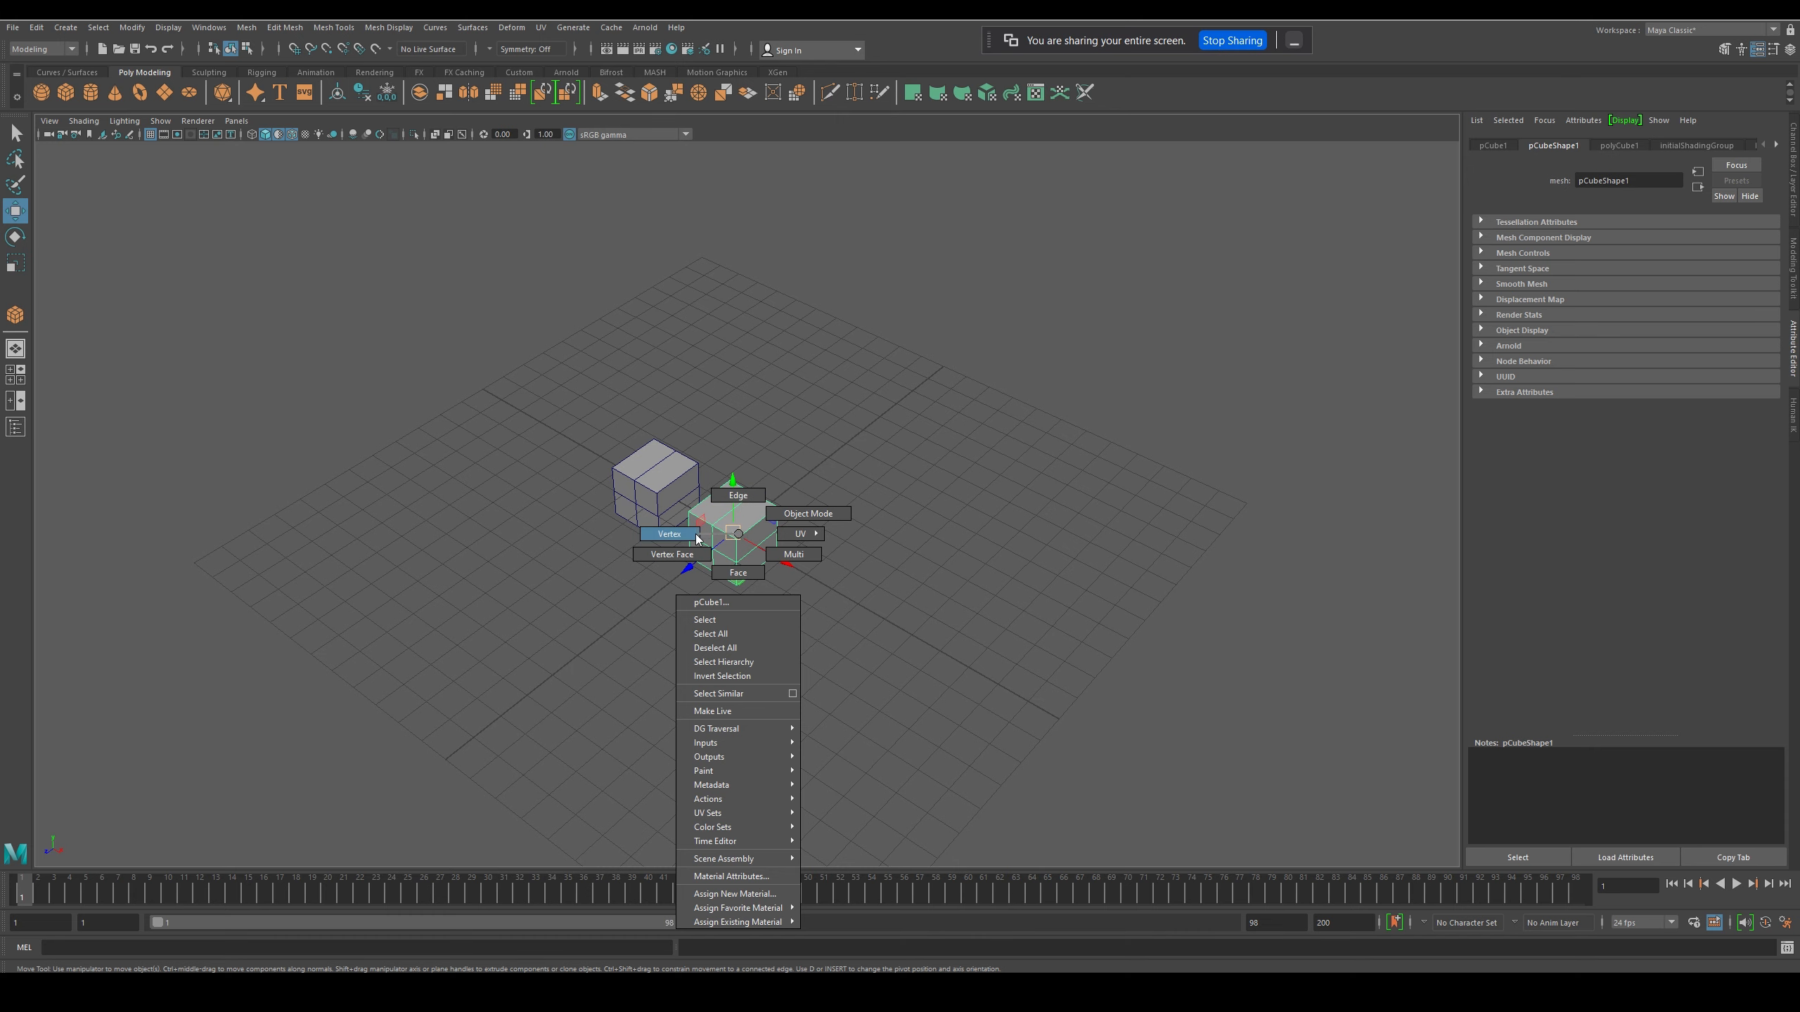
right_drag(698, 540, 739, 542)
scroll(738, 551, up, 5)
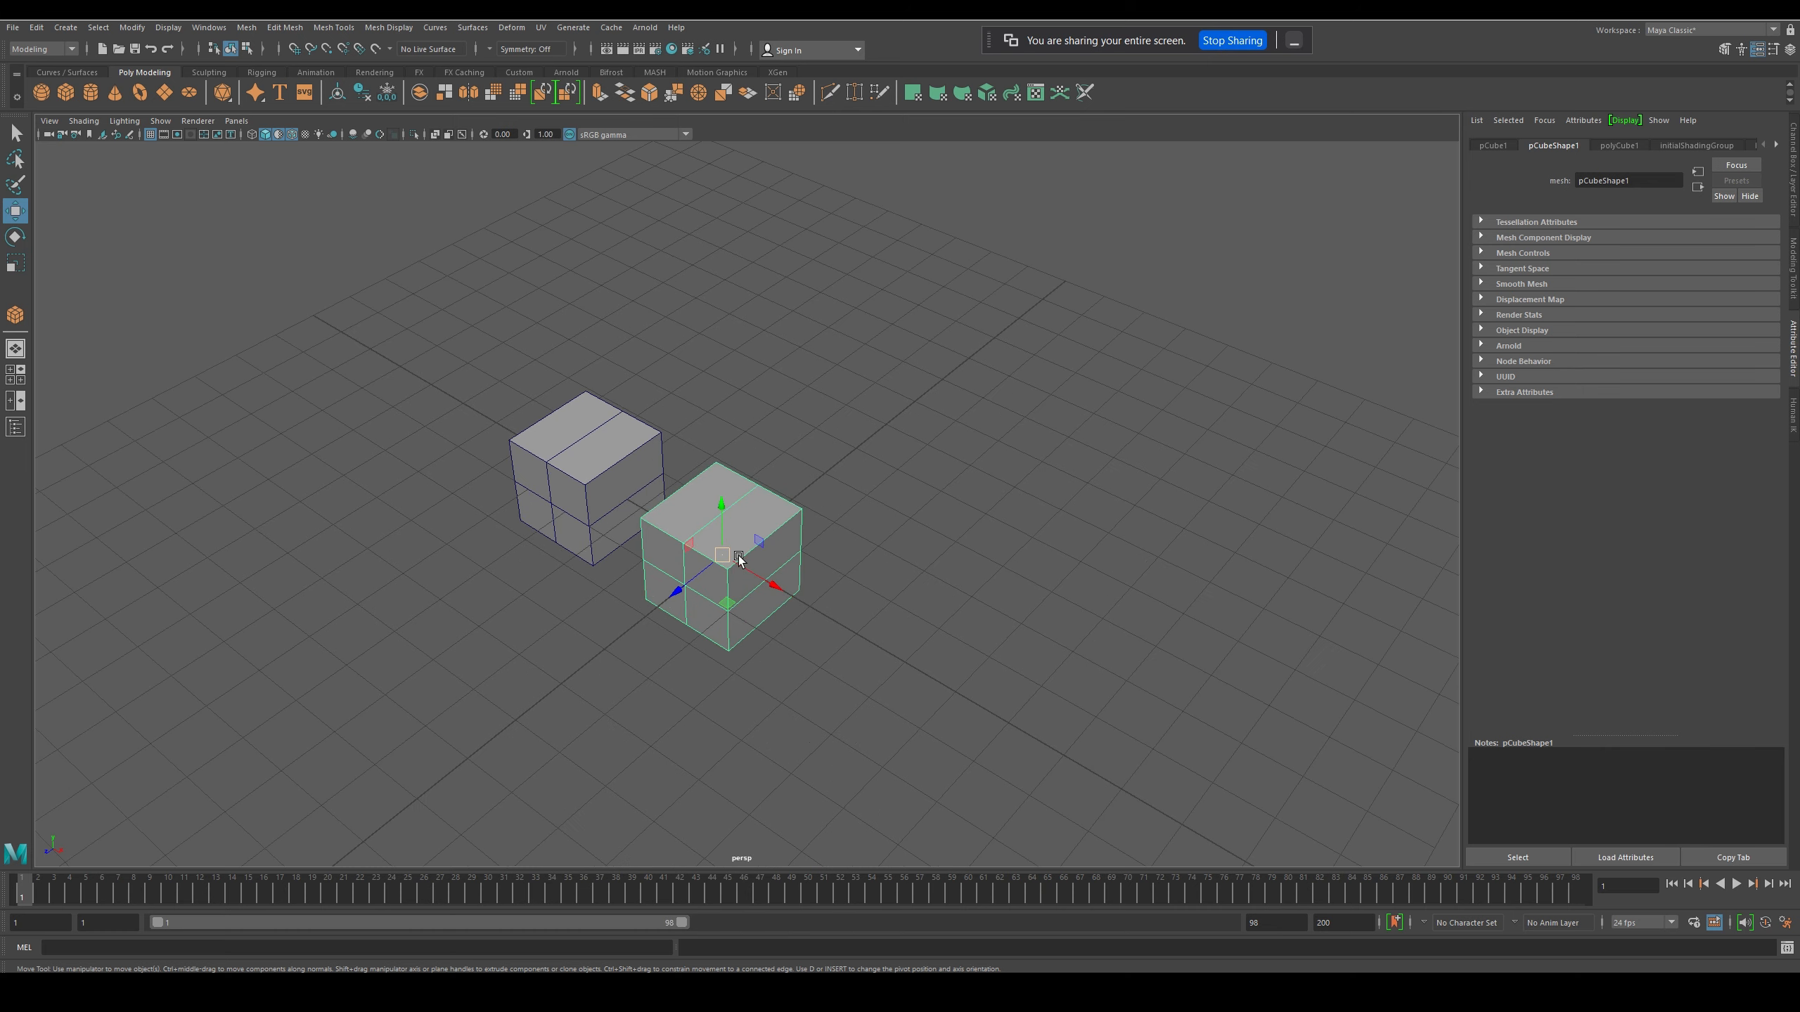
scroll(741, 559, up, 5)
scroll(729, 561, down, 6)
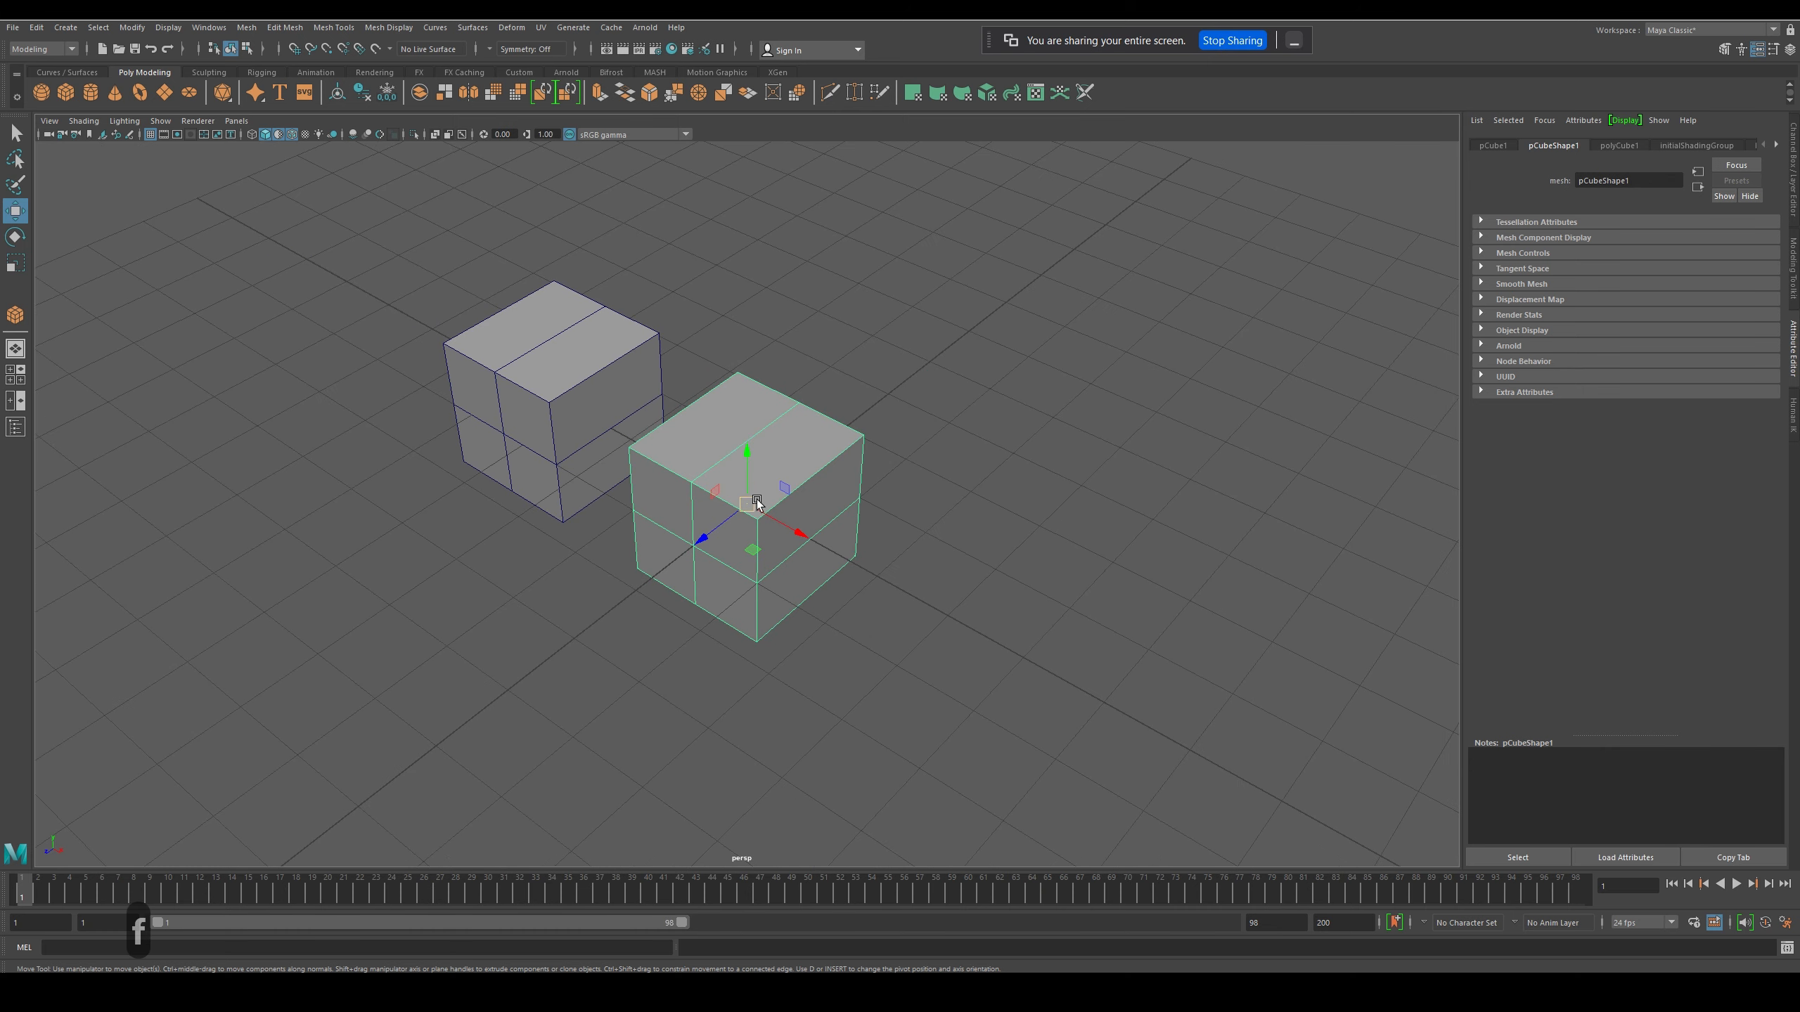
right_click(742, 450)
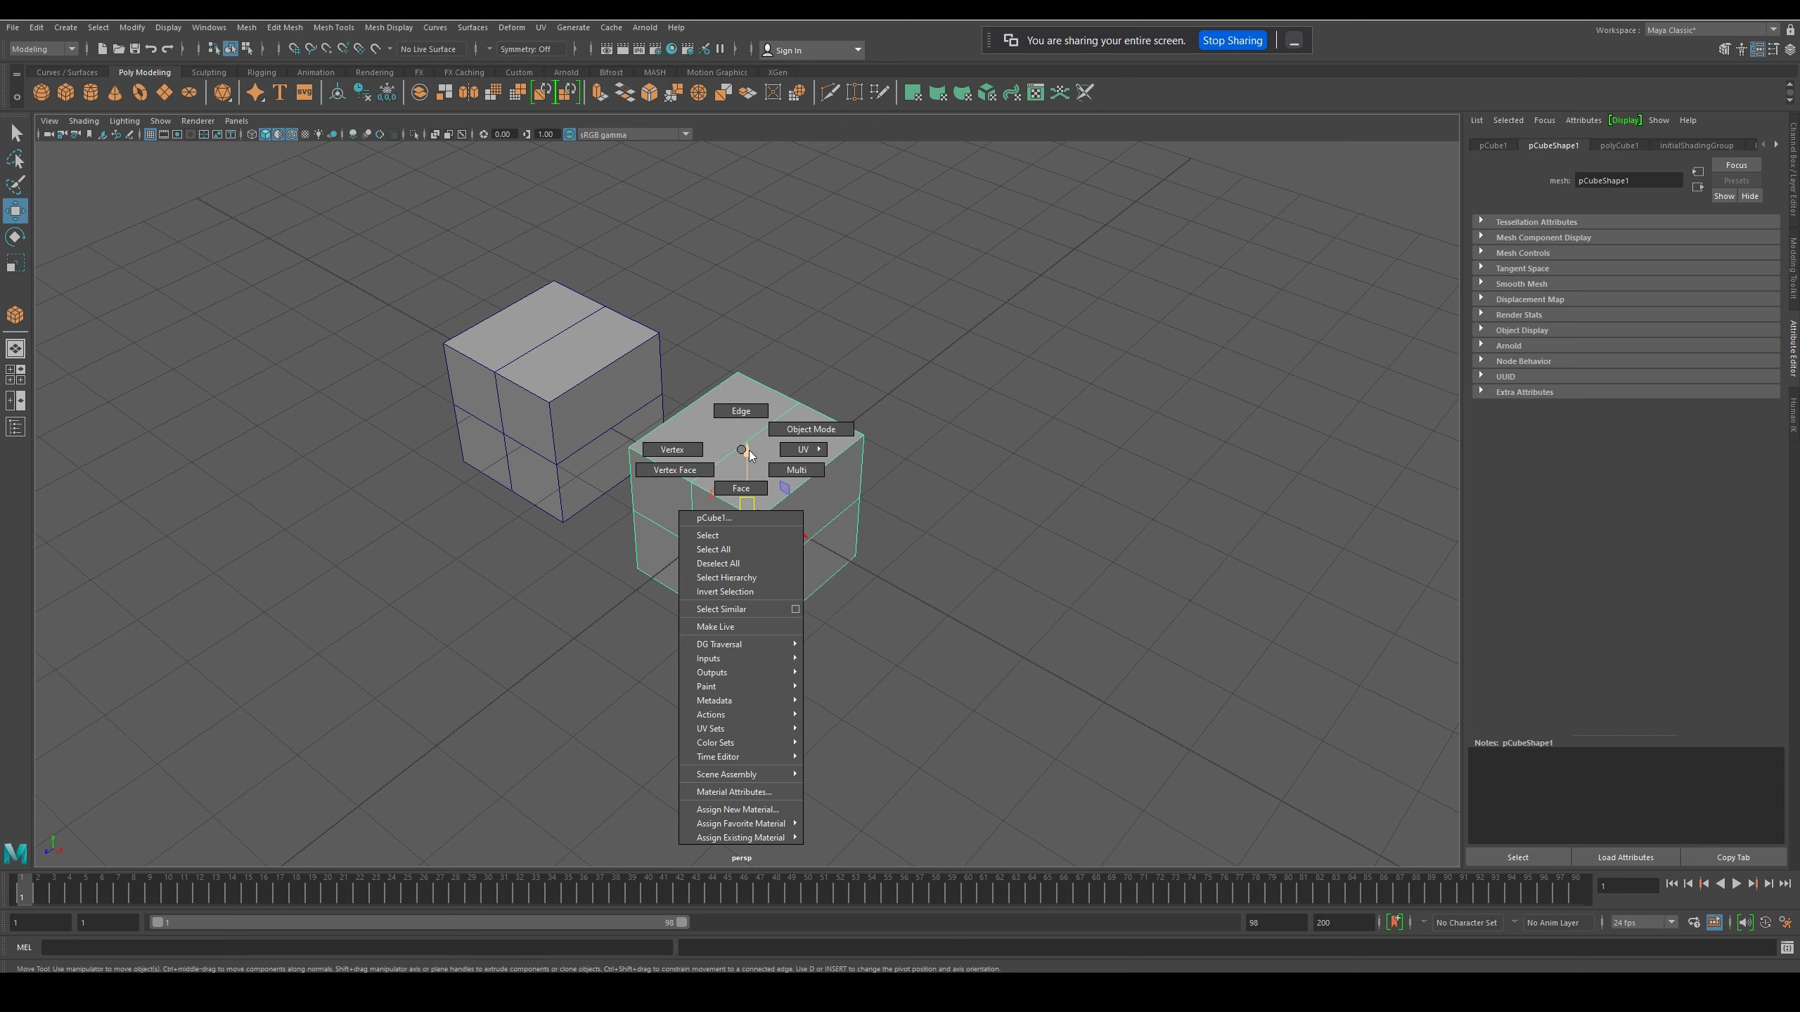
mouse_move(807, 450)
mouse_move(705, 451)
right_down()
mouse_move(741, 449)
mouse_move(674, 448)
mouse_move(744, 450)
mouse_move(679, 451)
right_up()
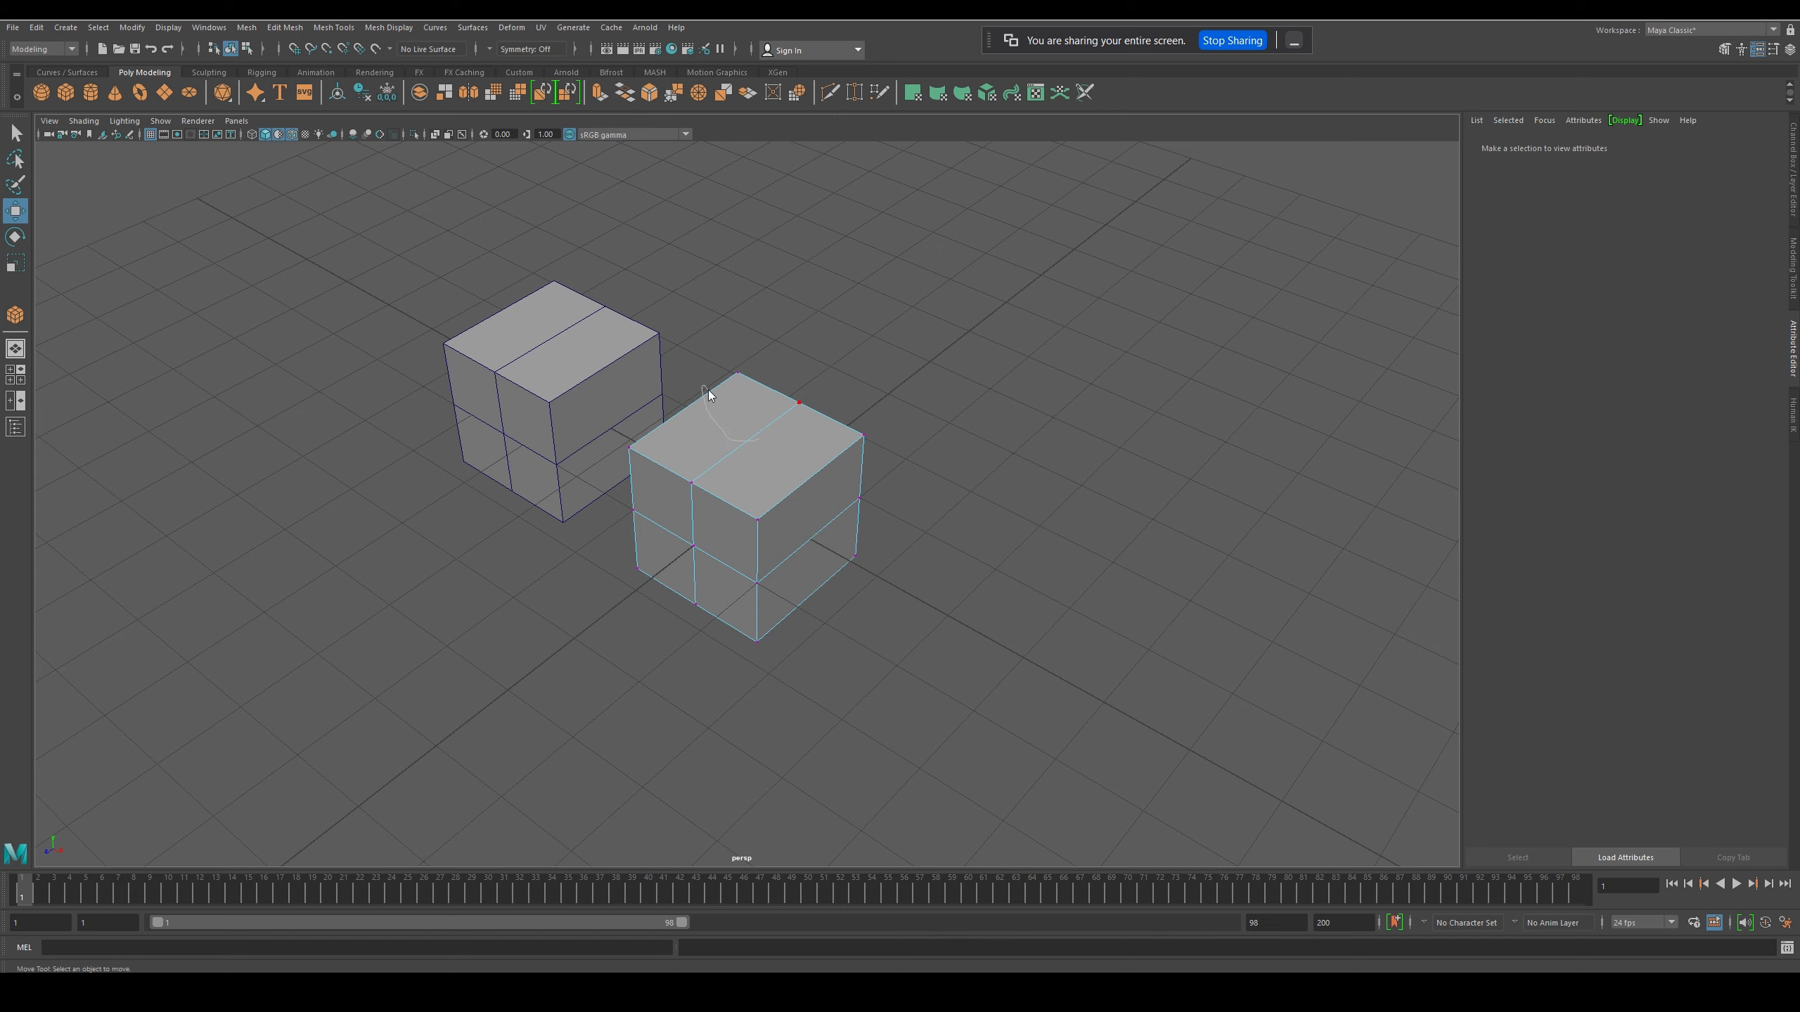
right_drag(709, 391, 710, 391)
right_click(762, 389)
right_drag(753, 450, 705, 467)
right_drag(729, 428, 661, 429)
- Raise the front cube's upper corner vertex nearest the other cube and shift it with the adjacent mid-edge vertex in the horizontal plane
click(750, 375)
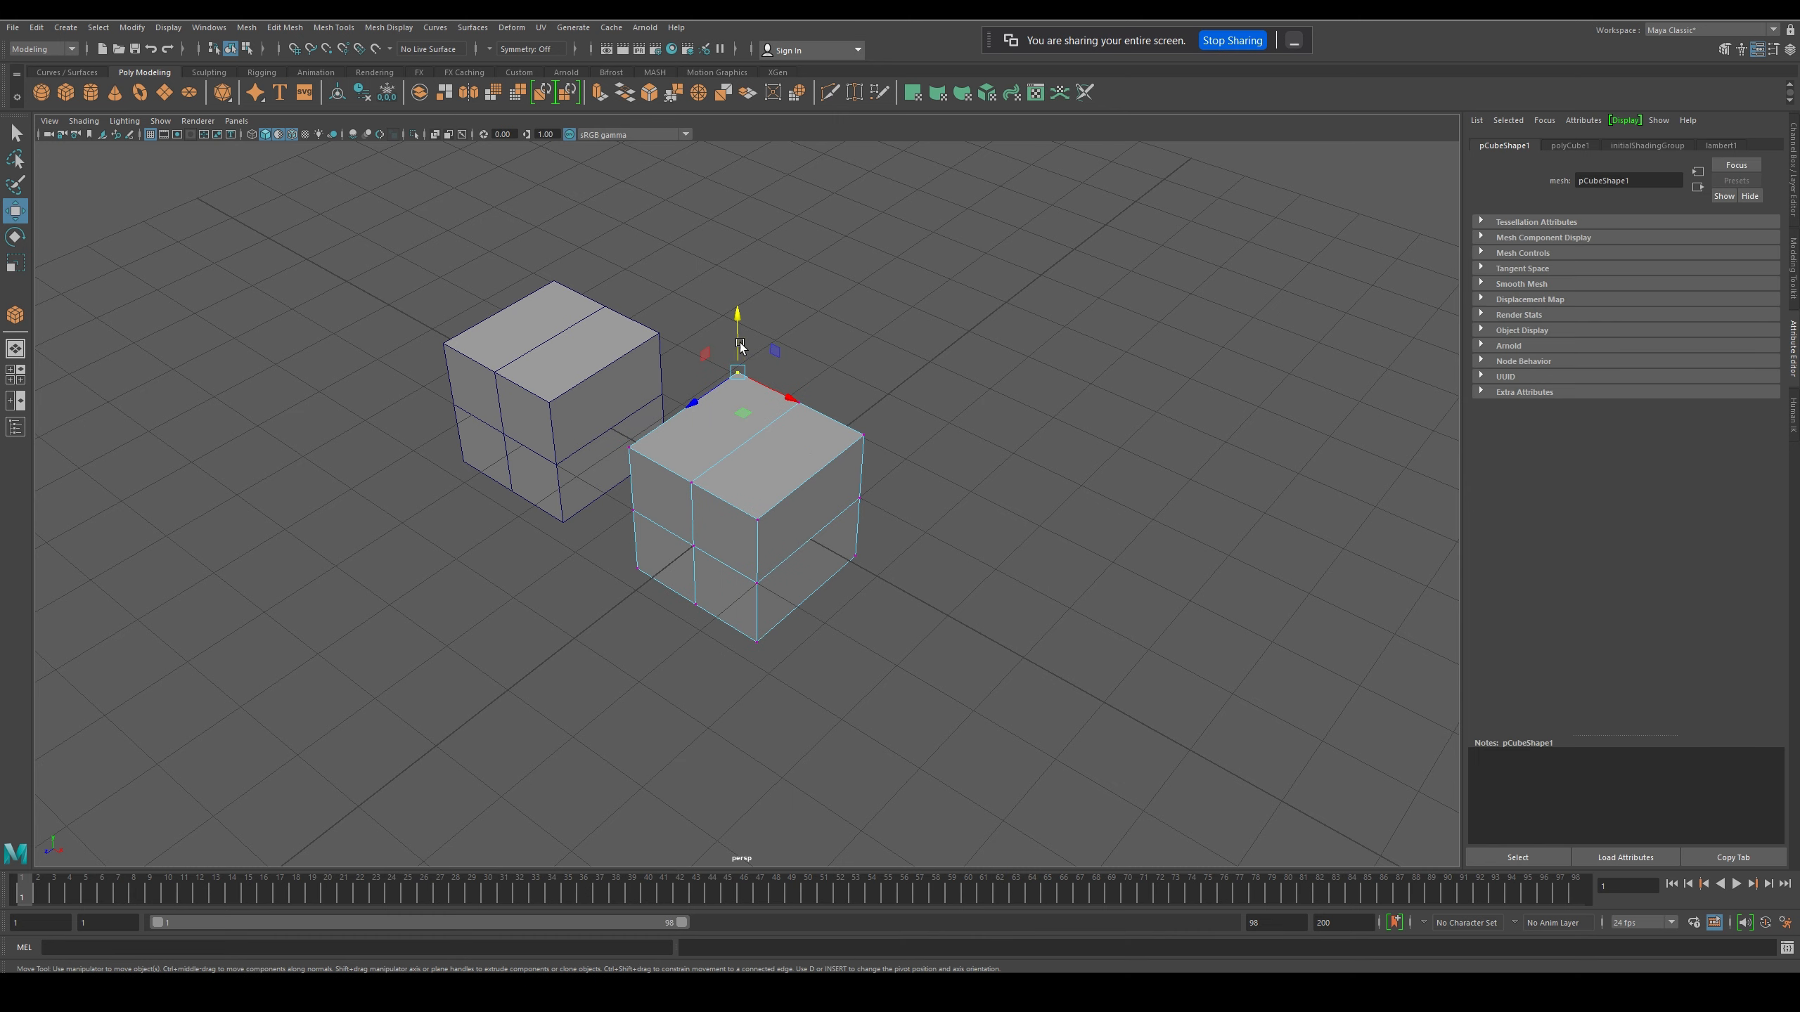
mouse_move(754, 340)
mouse_down()
mouse_move(754, 320)
mouse_move(753, 339)
mouse_up()
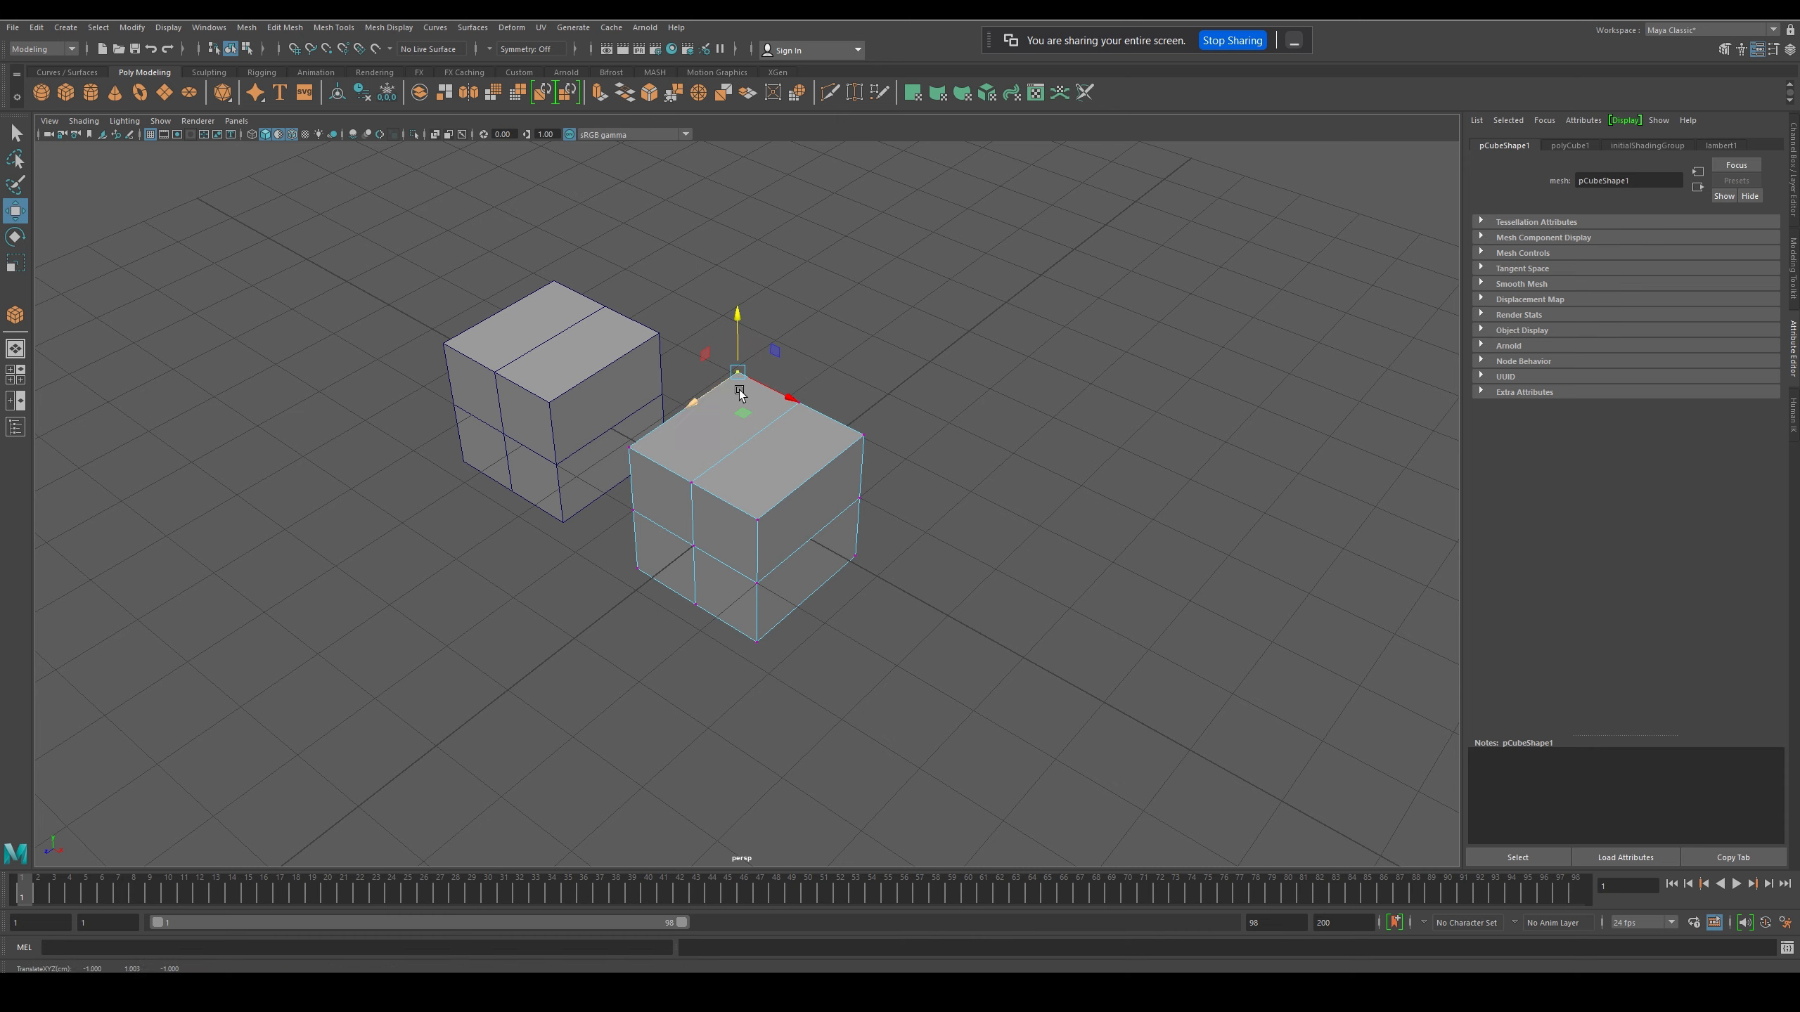
click(640, 453)
drag(628, 408, 628, 392)
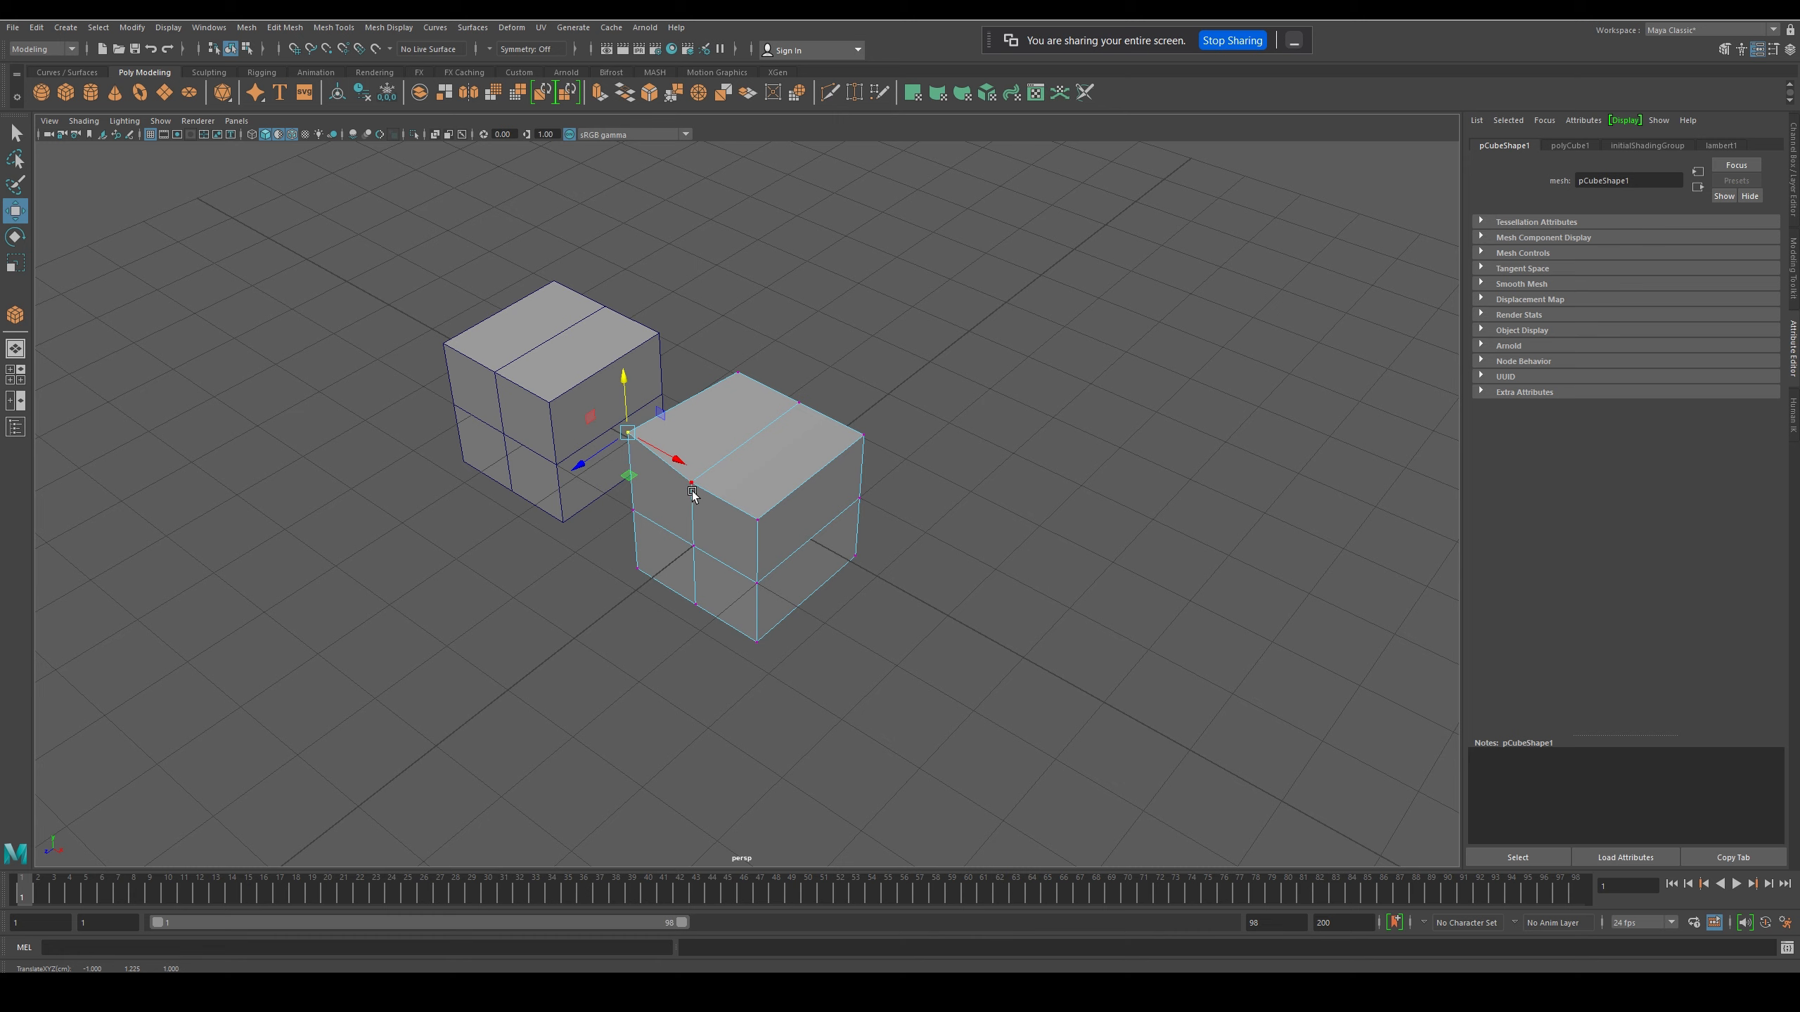
shift+click(707, 518)
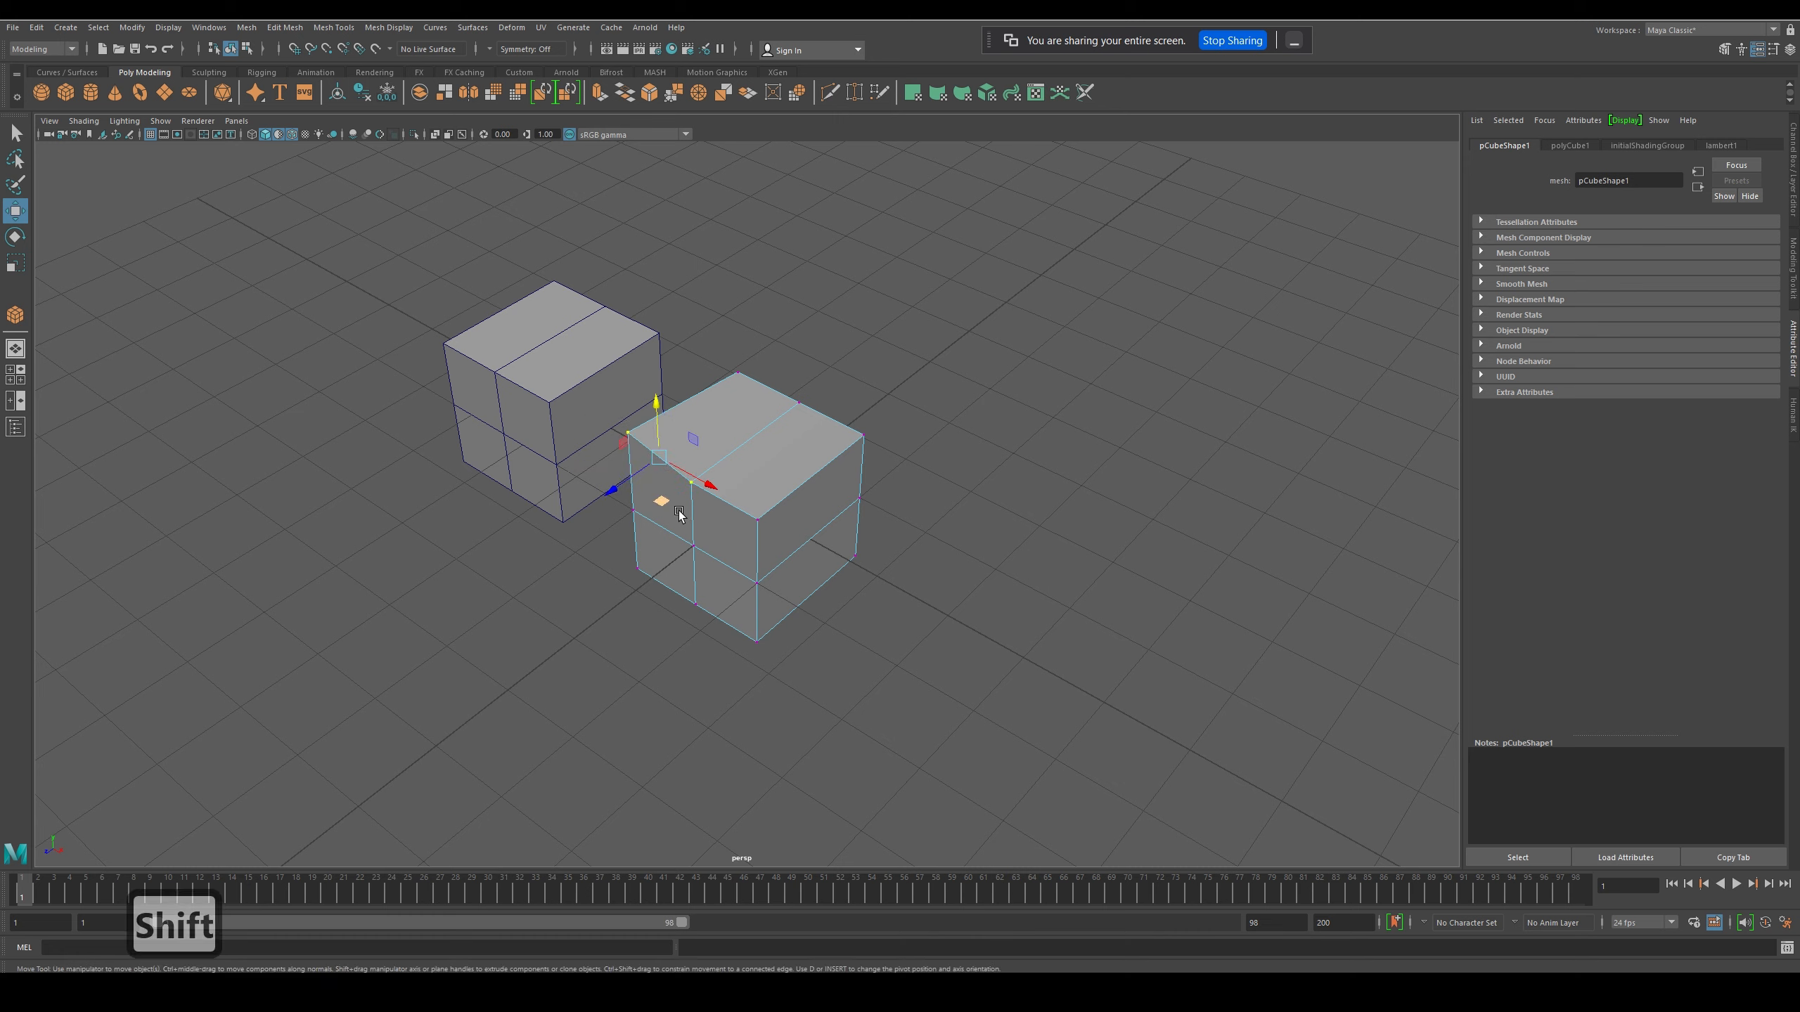
mouse_move(673, 508)
mouse_down()
mouse_move(630, 510)
mouse_move(683, 502)
mouse_up()
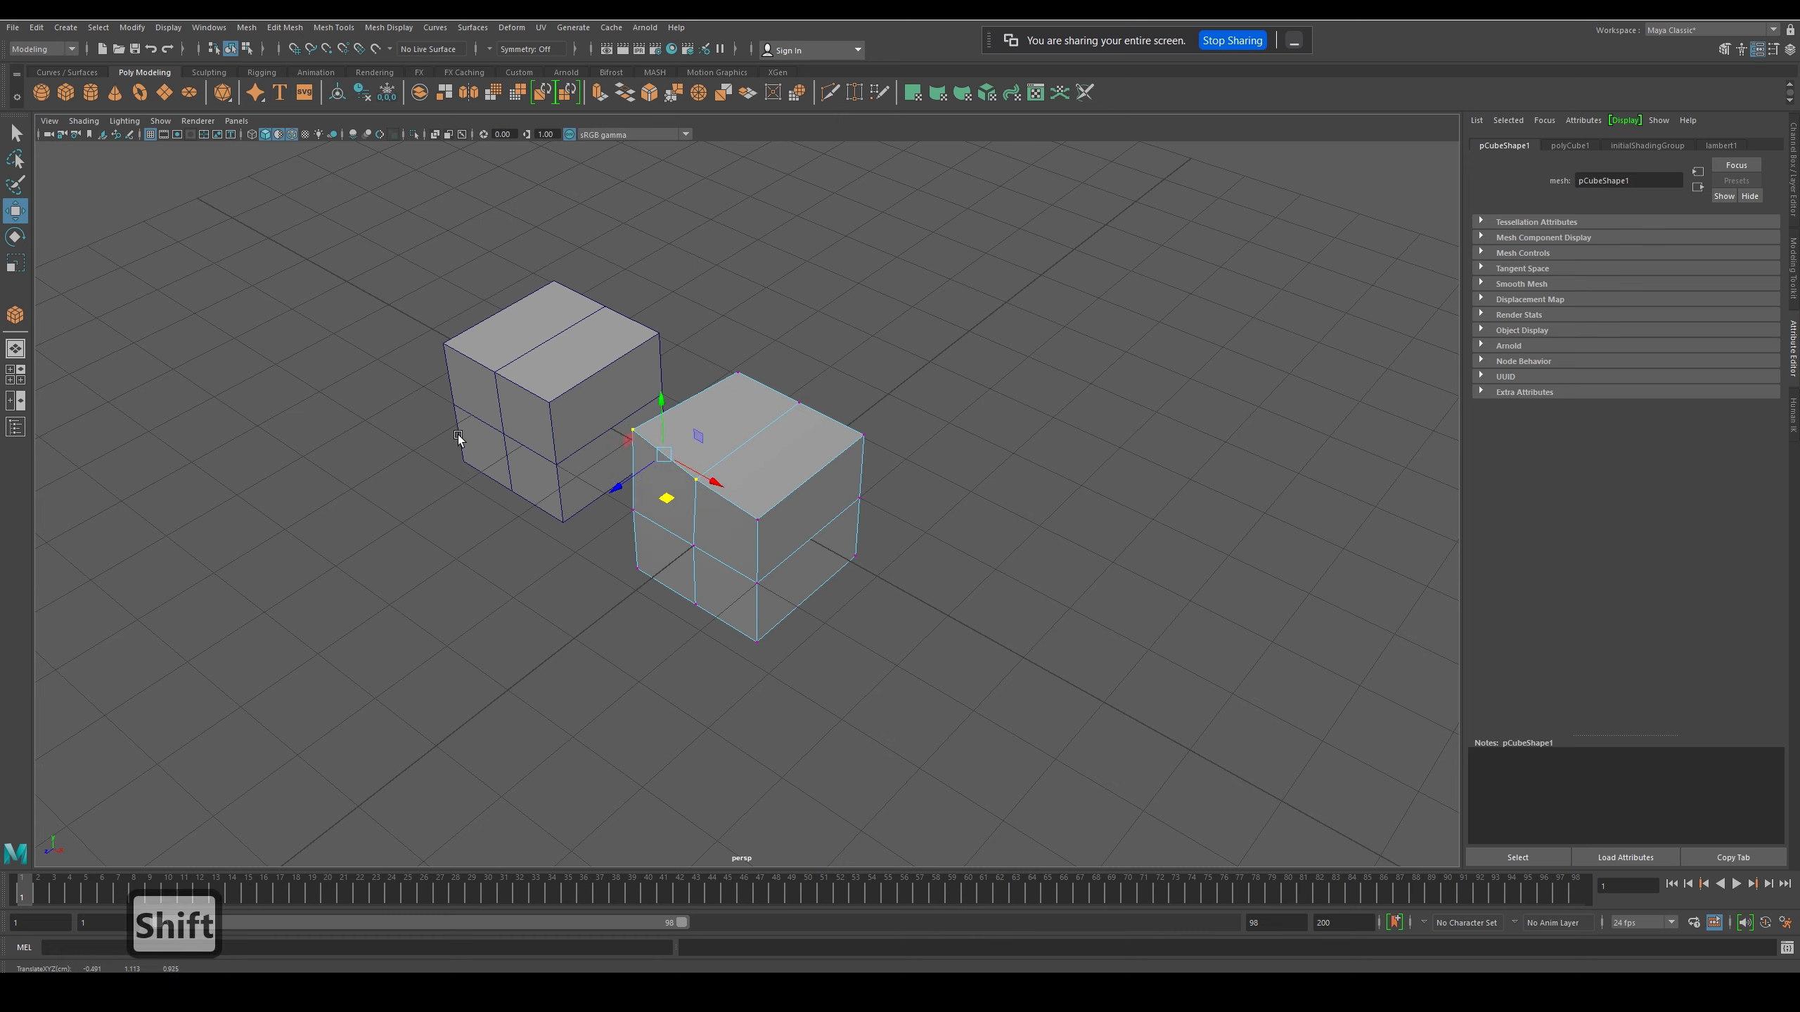
- Rotate the corner vertex and the adjacent mid-edge vertex together around the vertical axis
key(e)
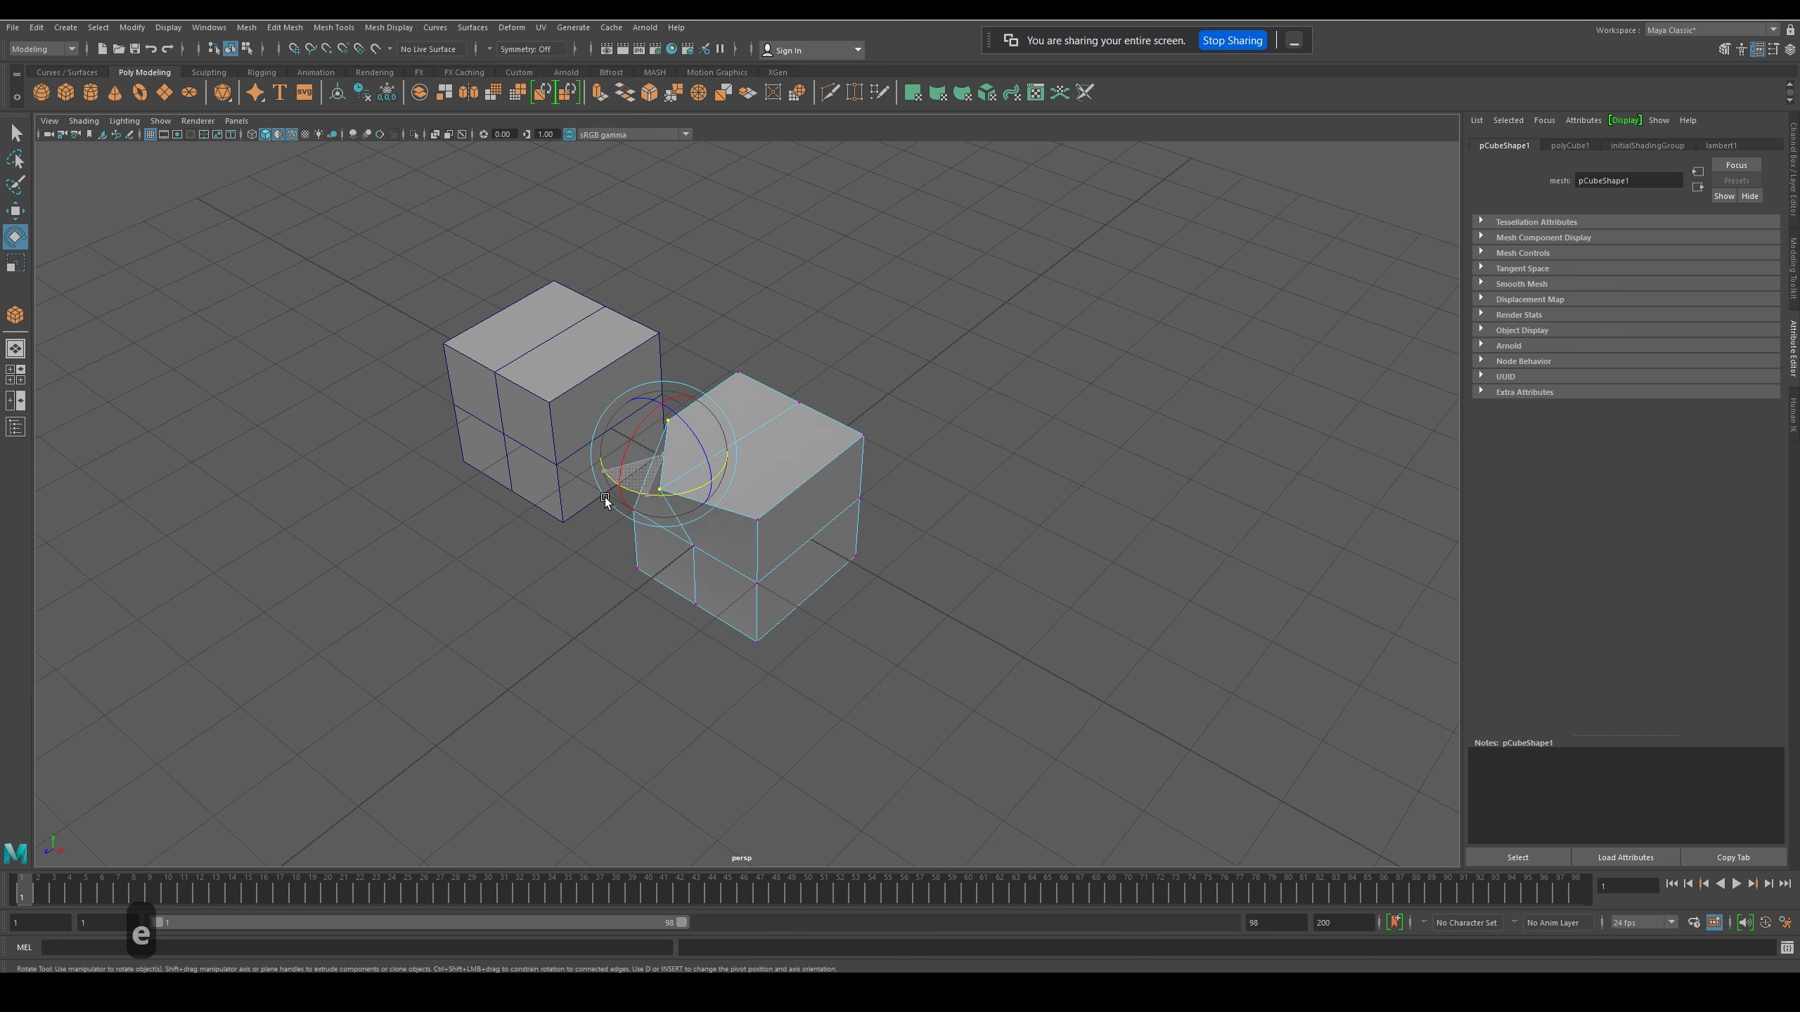
drag(672, 507, 628, 513)
click(597, 532)
click(626, 457)
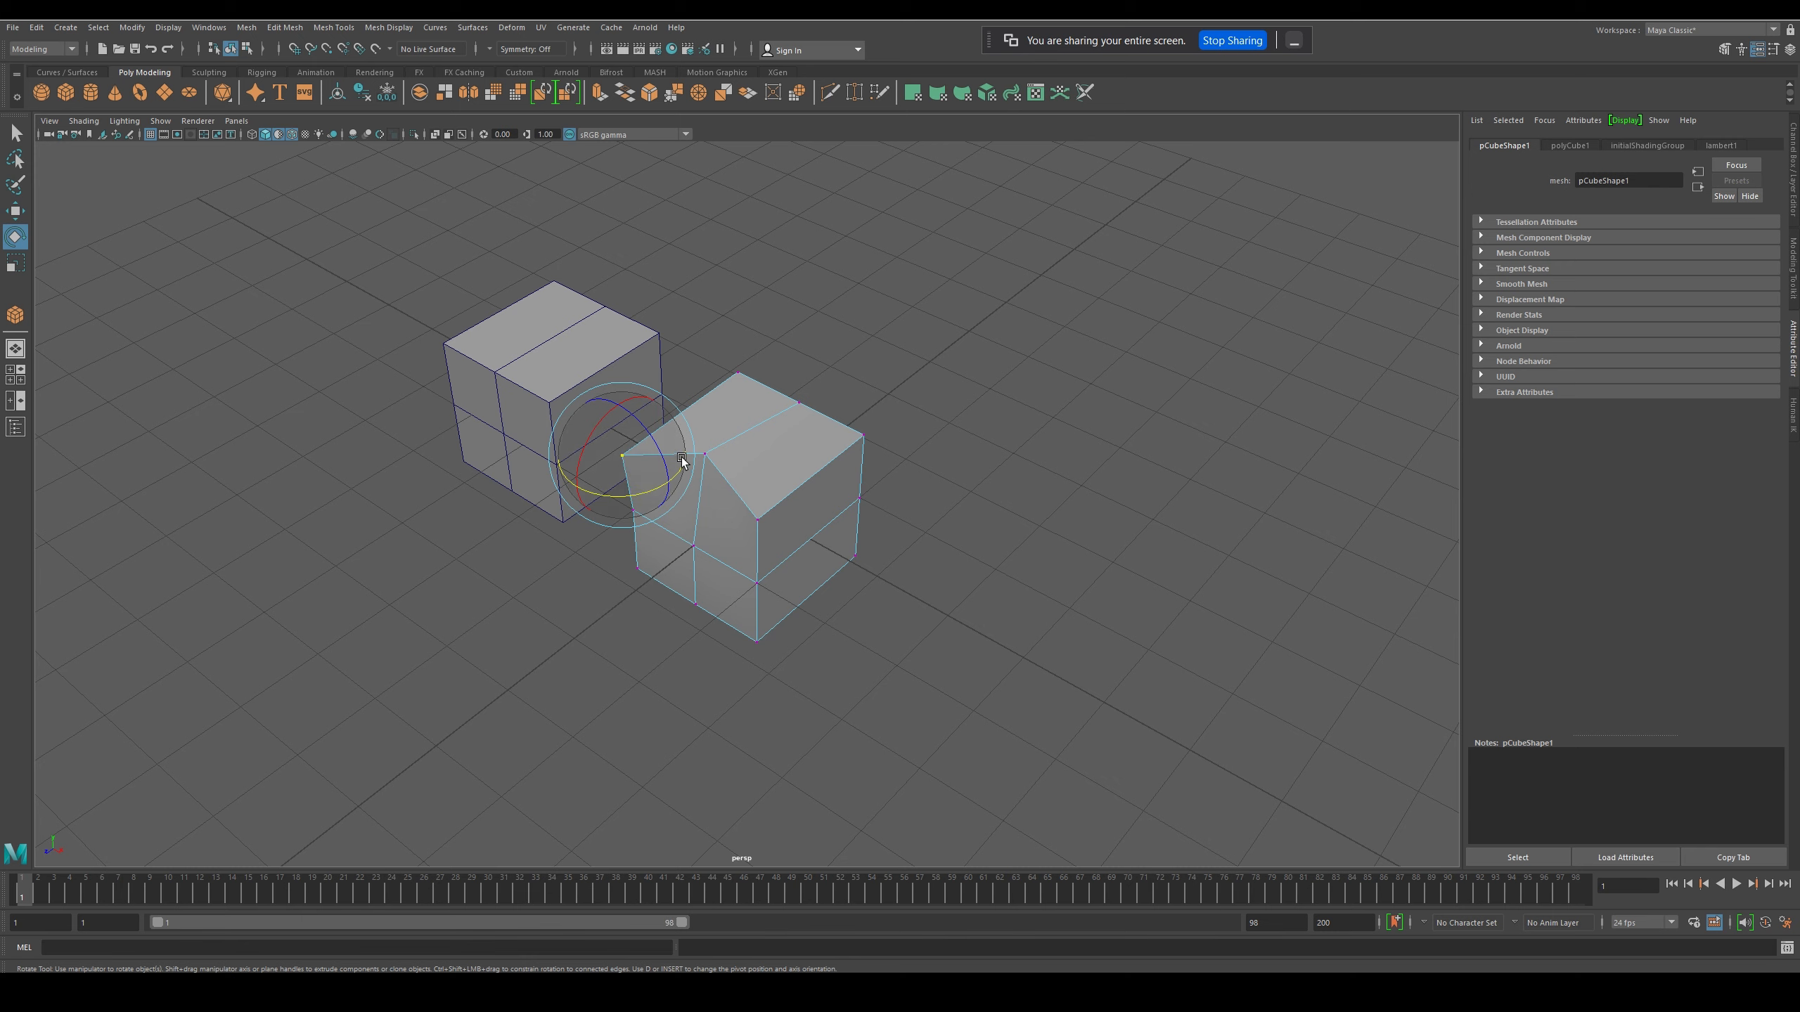
shift+click(717, 459)
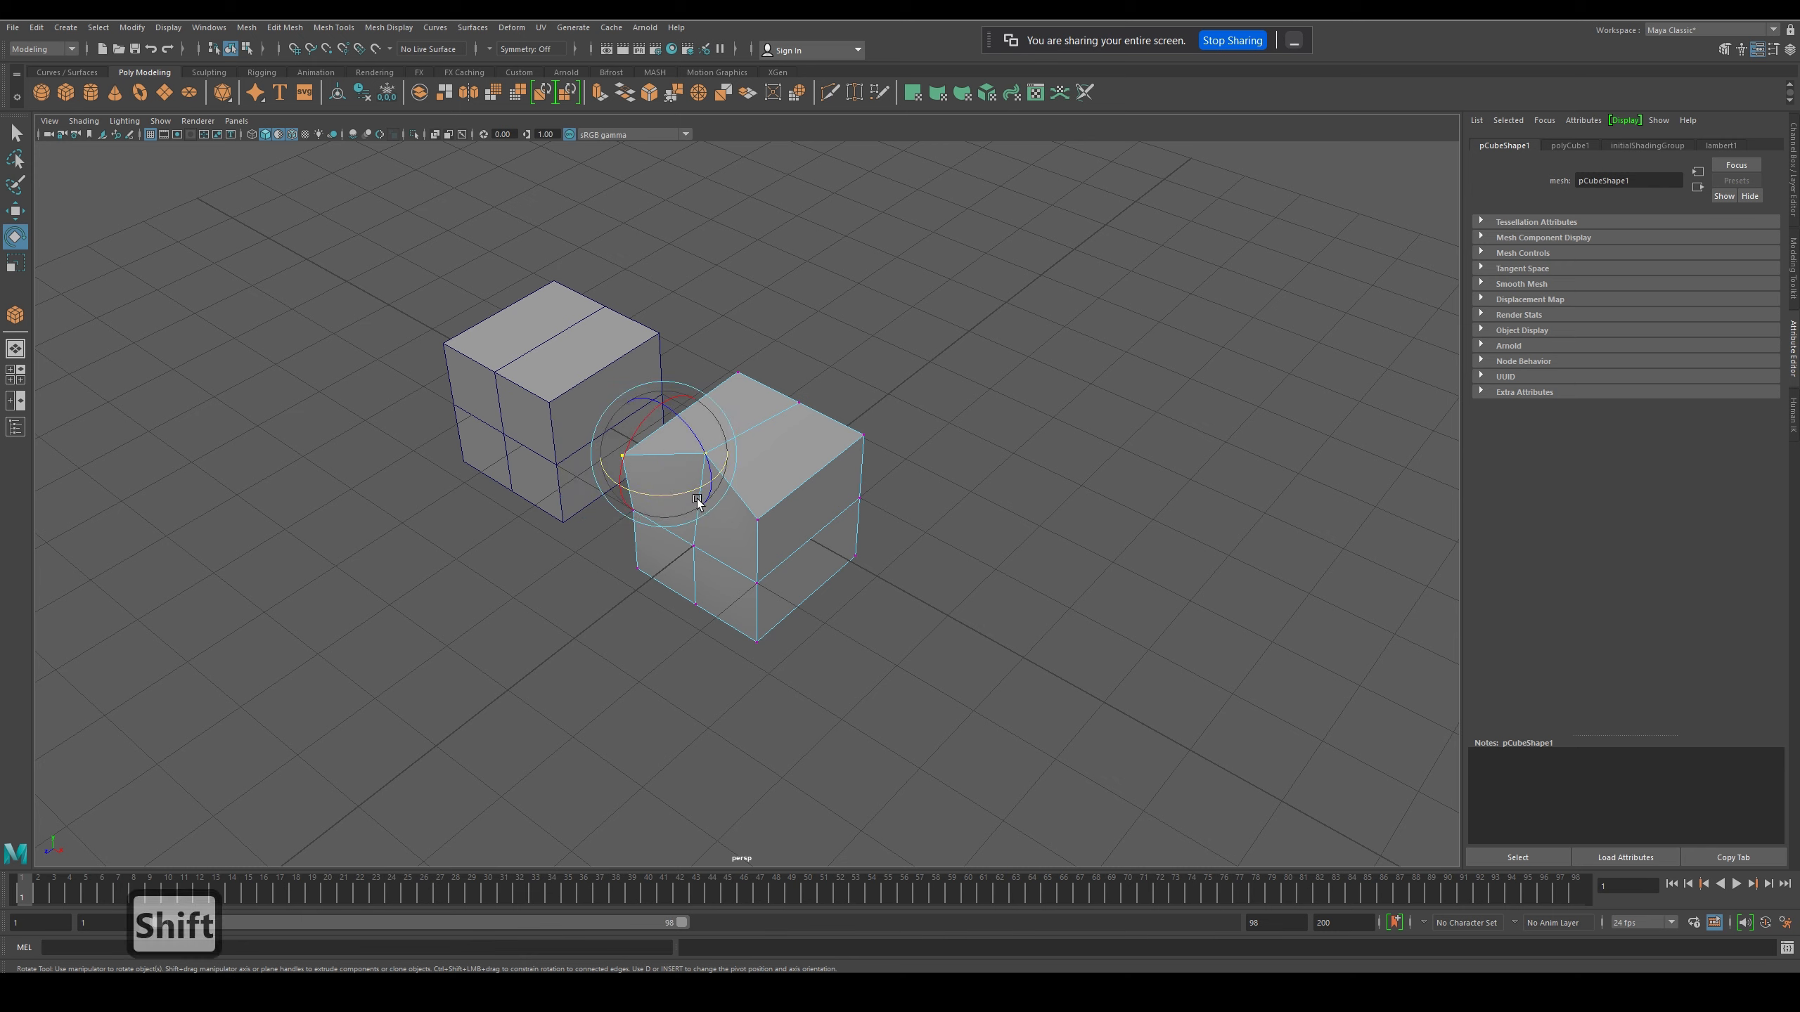
mouse_move(698, 506)
mouse_down()
mouse_move(610, 506)
mouse_move(664, 515)
mouse_move(675, 474)
mouse_move(676, 508)
mouse_up()
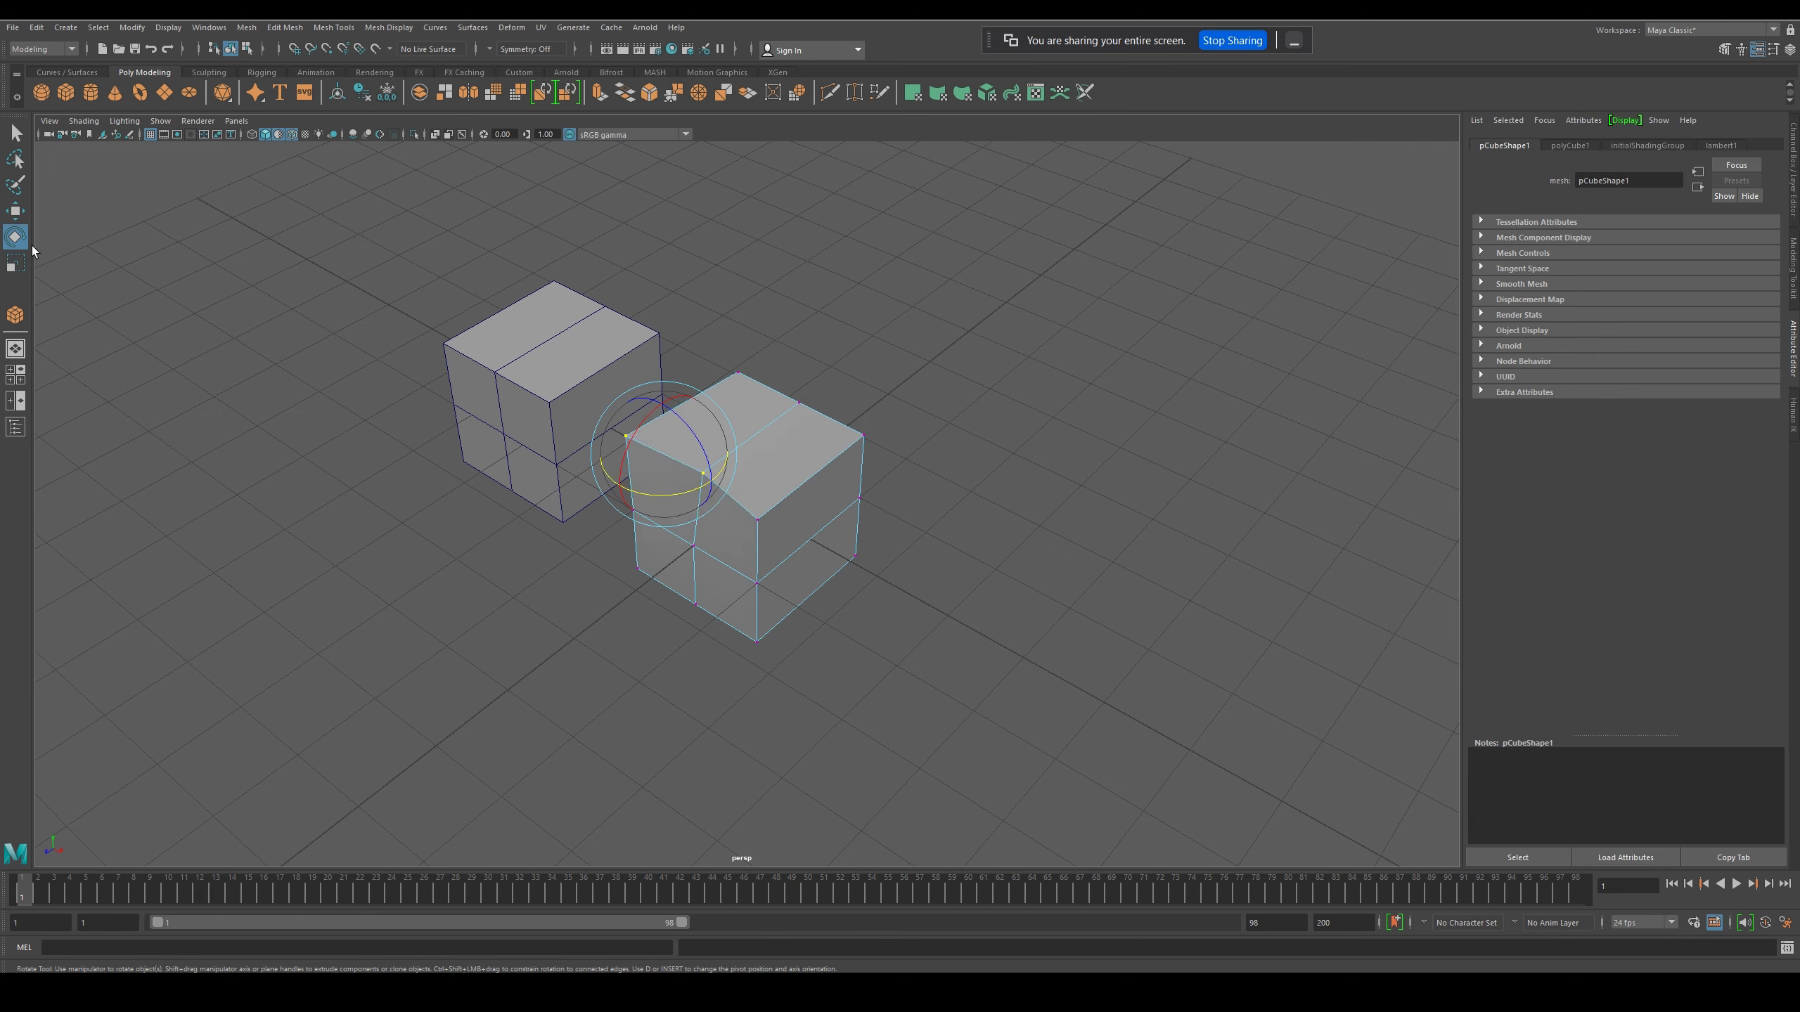
- Select the same two upper vertices and scale them slightly closer together with the Scale tool
click(92, 316)
click(15, 264)
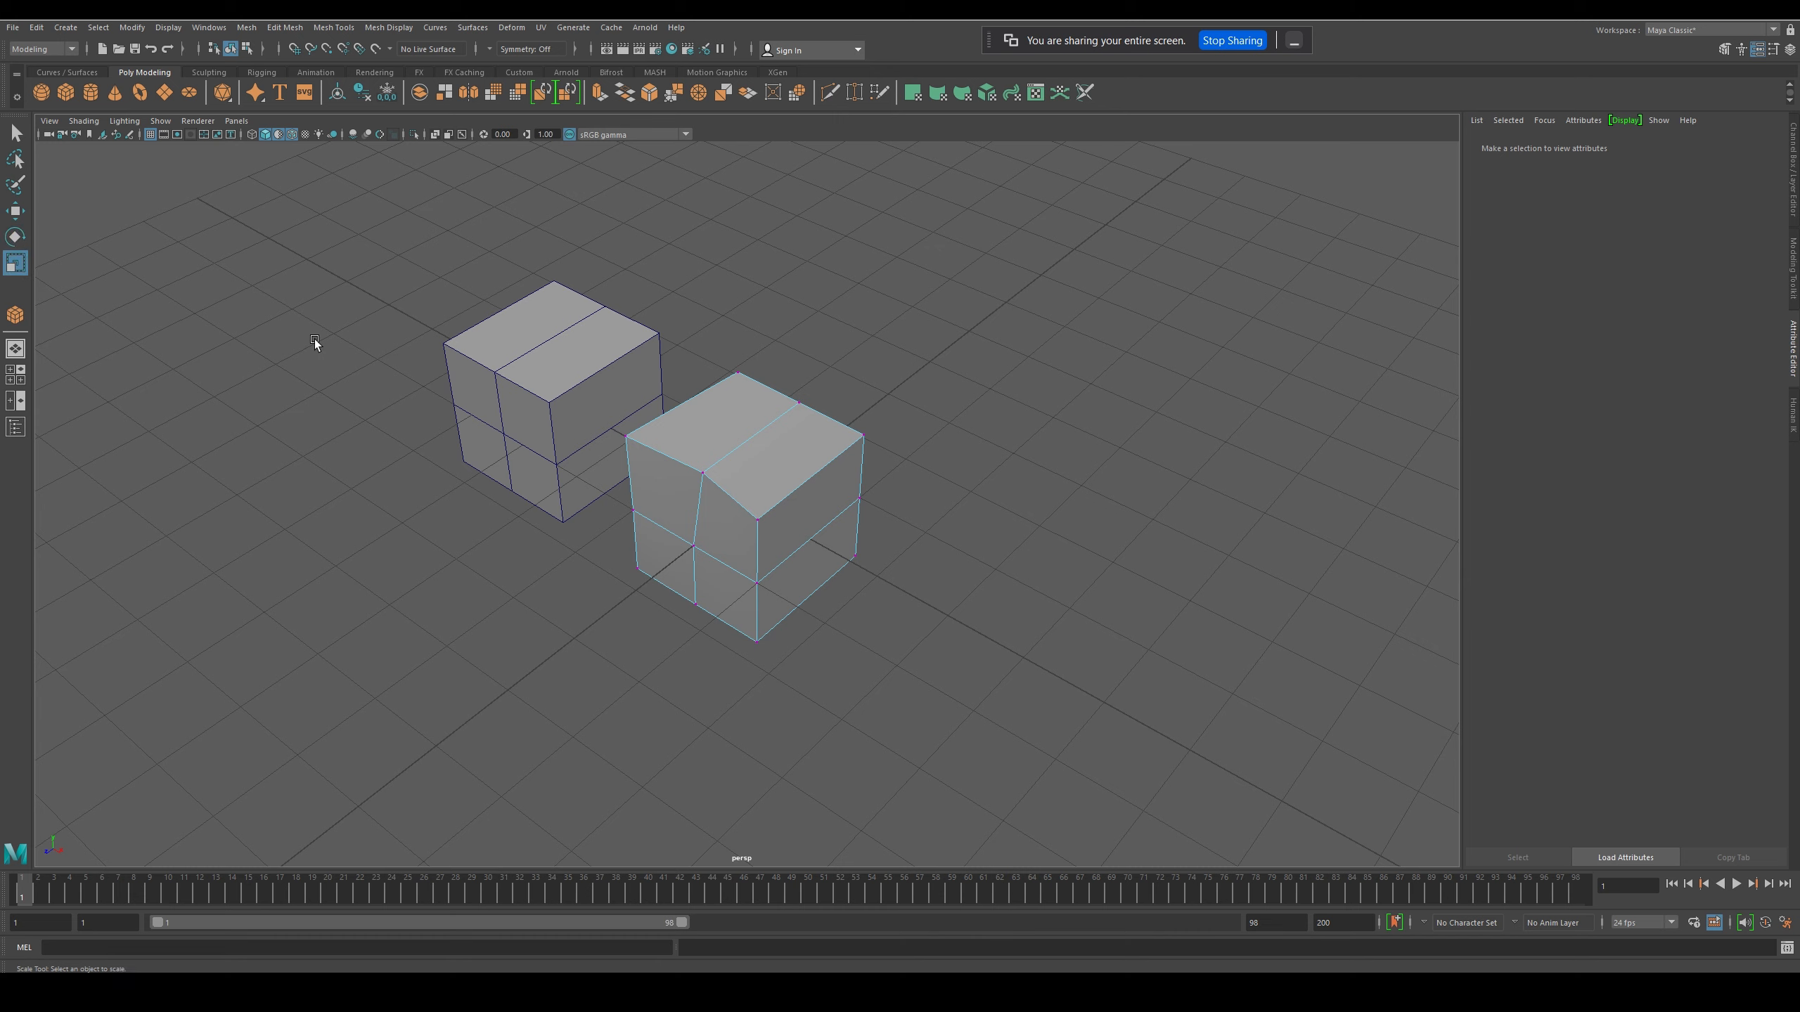
click(633, 438)
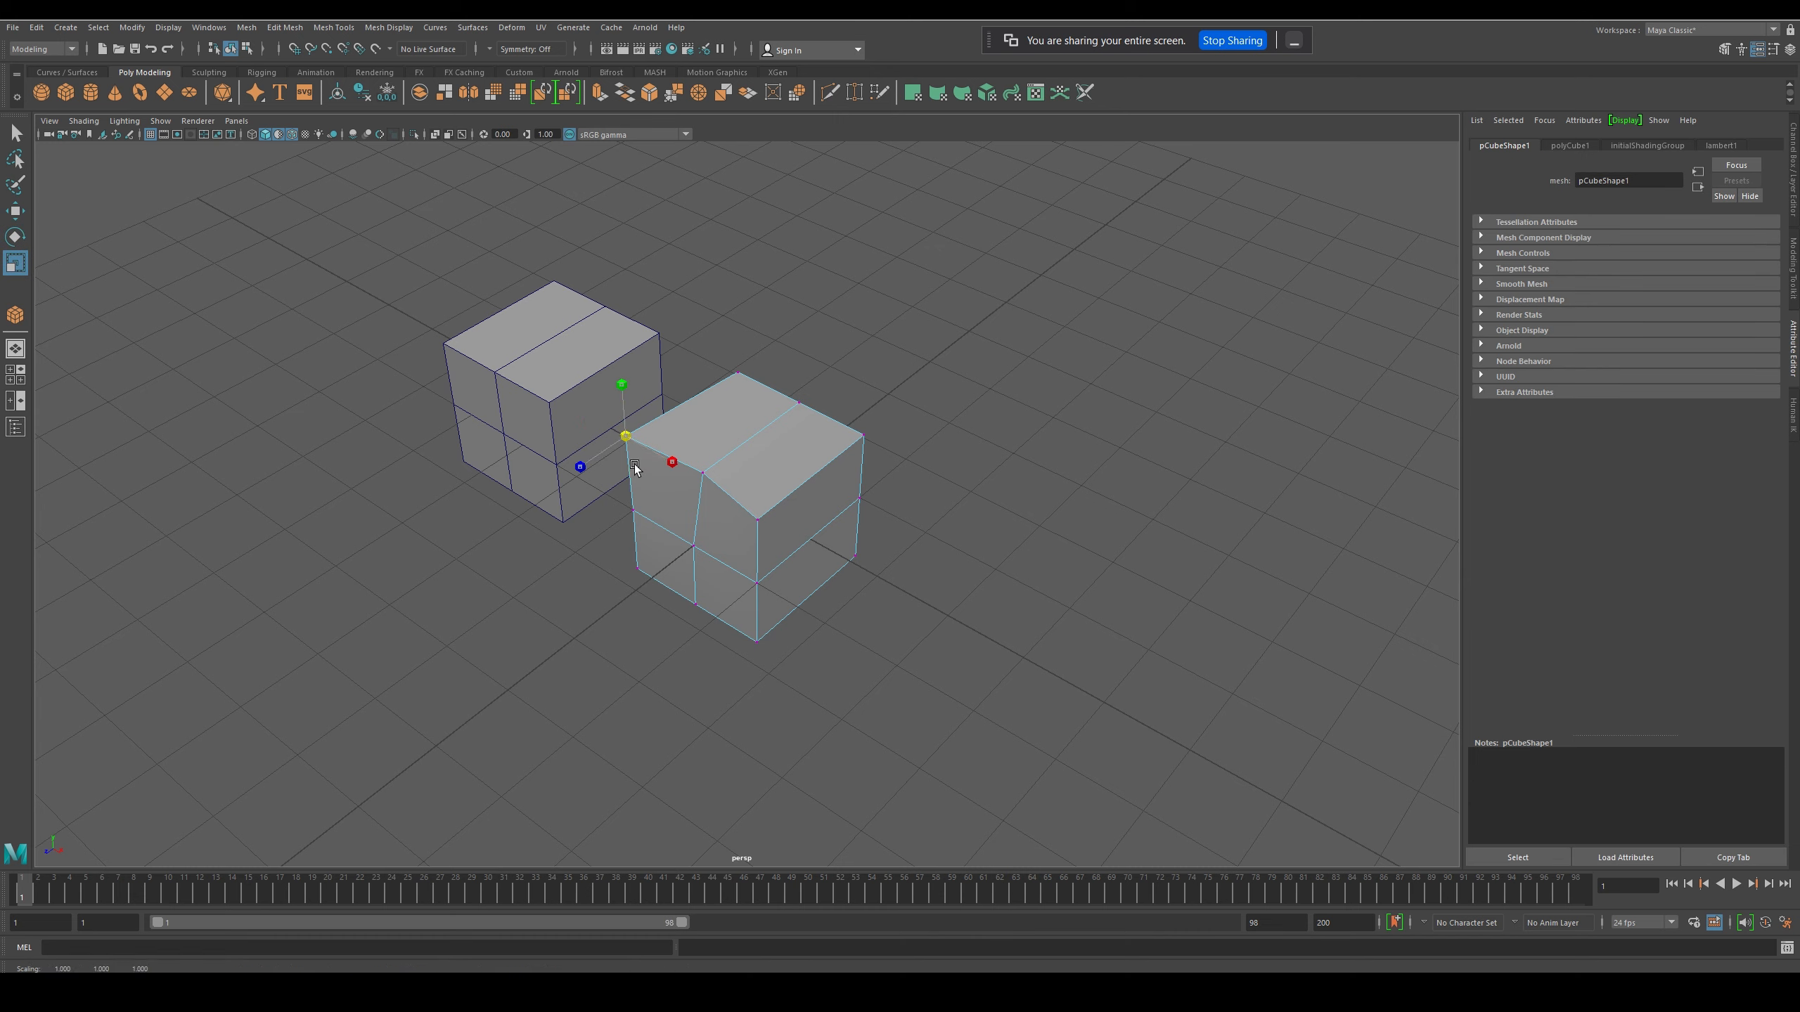
shift+click(713, 487)
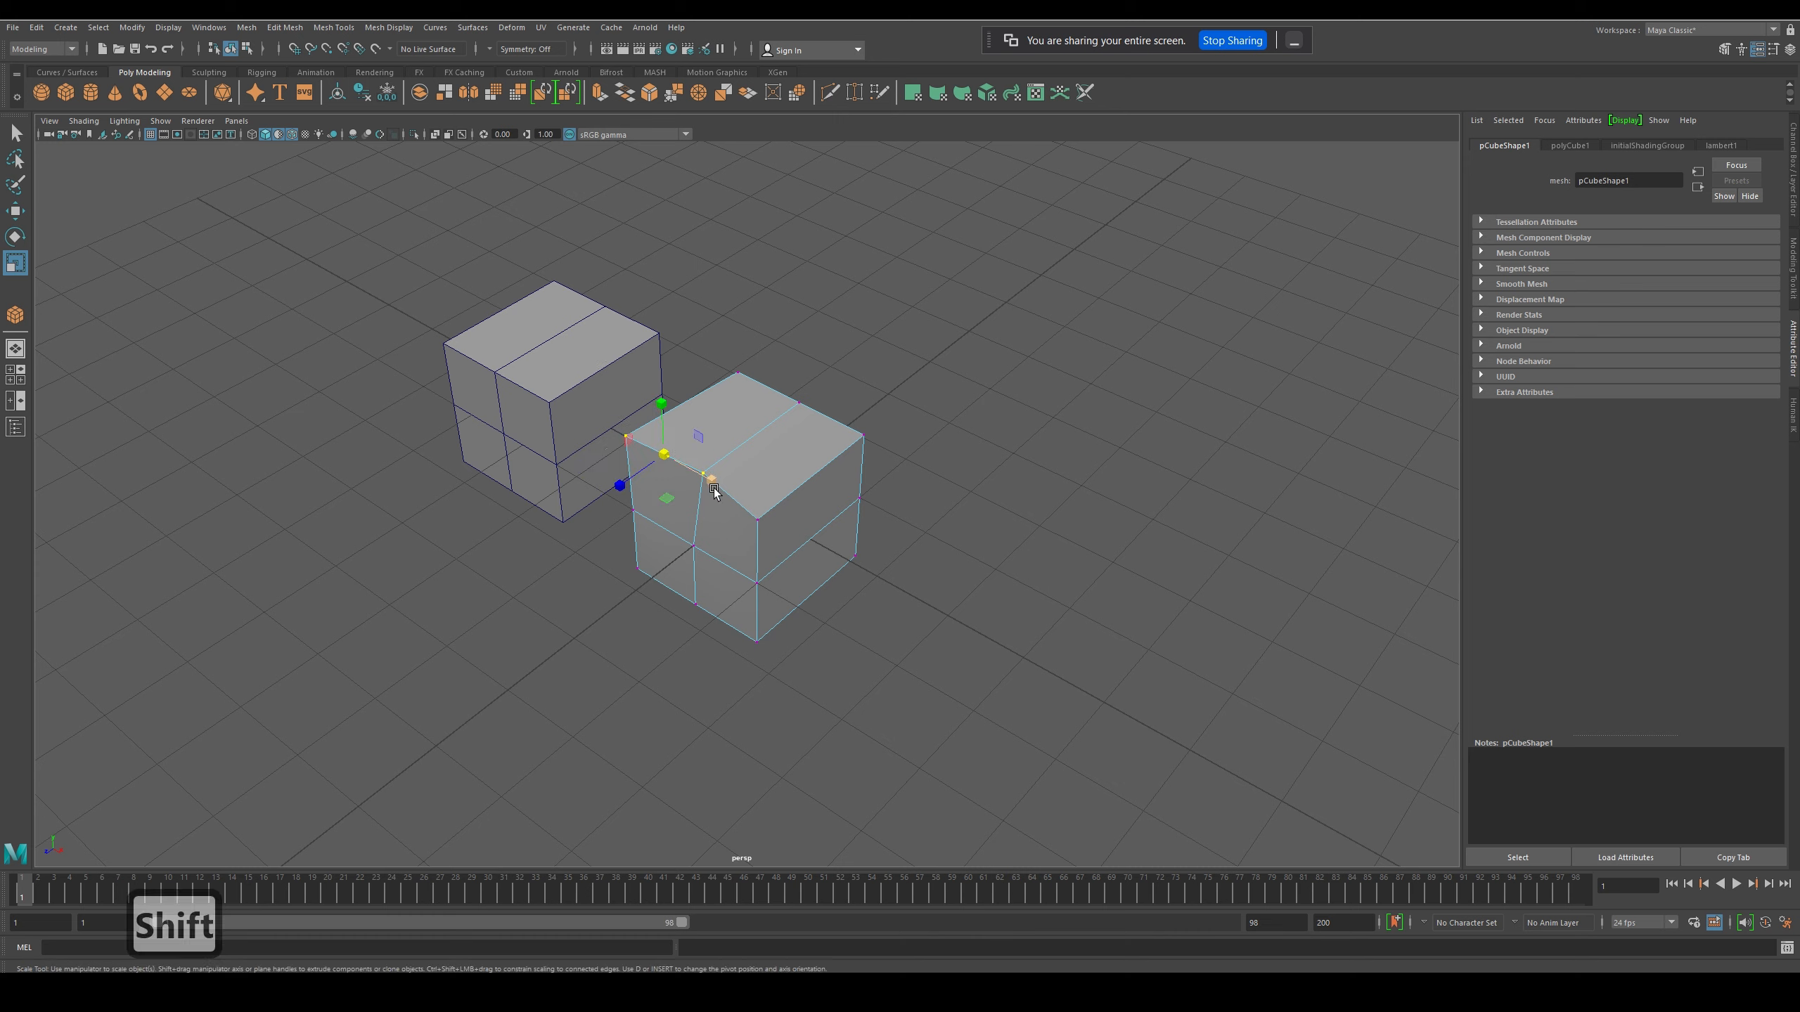
drag(671, 463, 663, 400)
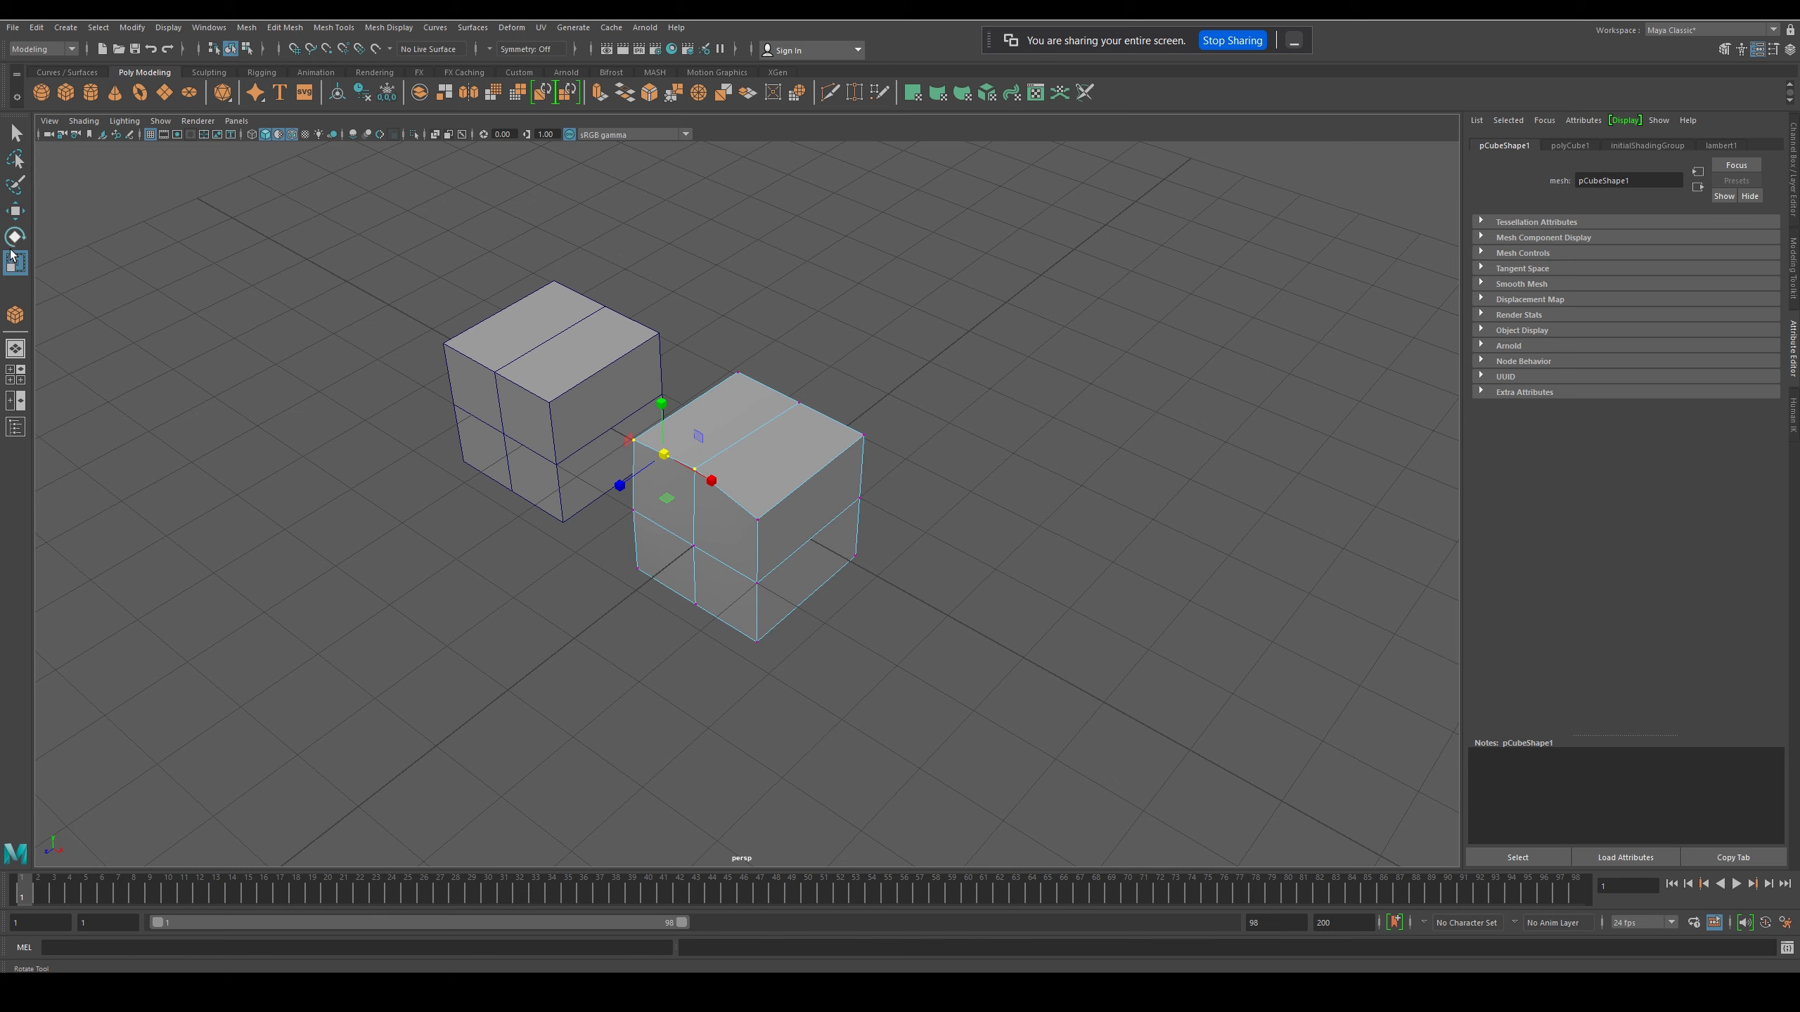
- Switch to edge selection and try scaling the top edge facing the other cube along the vertical axis
right_drag(741, 437, 743, 395)
click(709, 401)
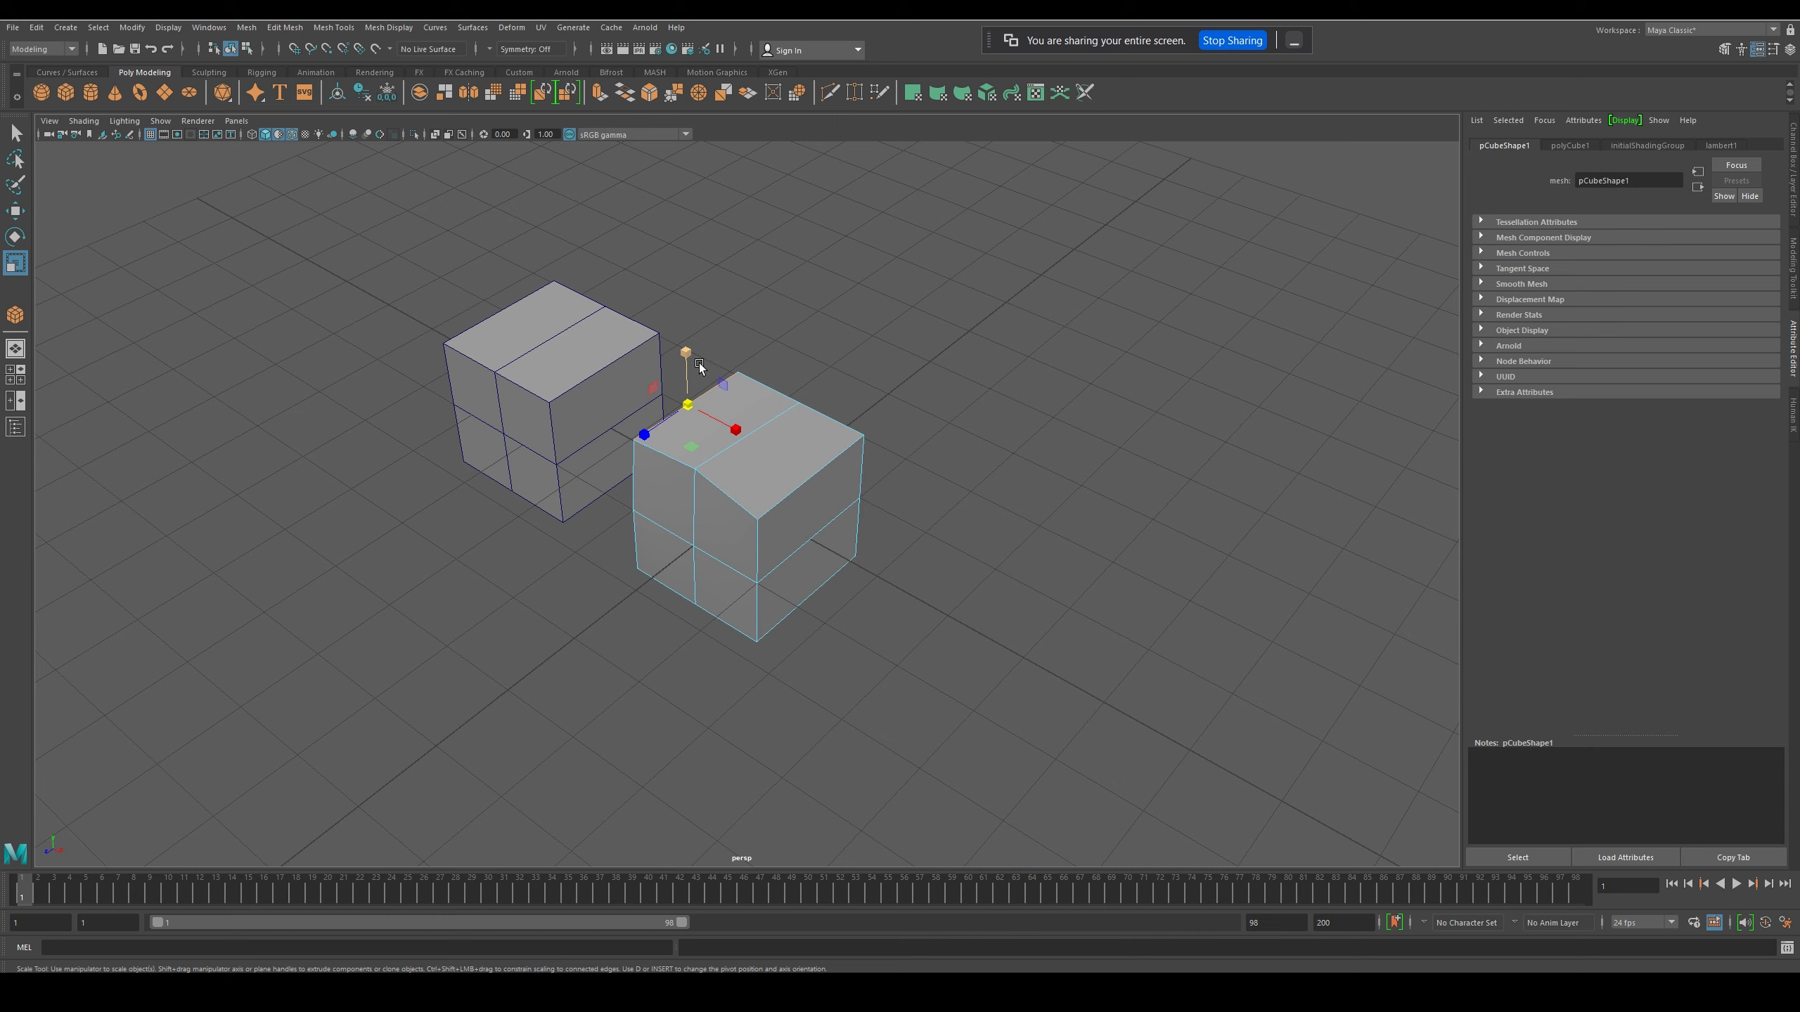
mouse_move(686, 353)
mouse_down()
mouse_move(710, 296)
mouse_move(687, 365)
mouse_move(683, 236)
mouse_move(718, 447)
mouse_move(711, 351)
mouse_move(688, 312)
mouse_move(679, 376)
mouse_up()
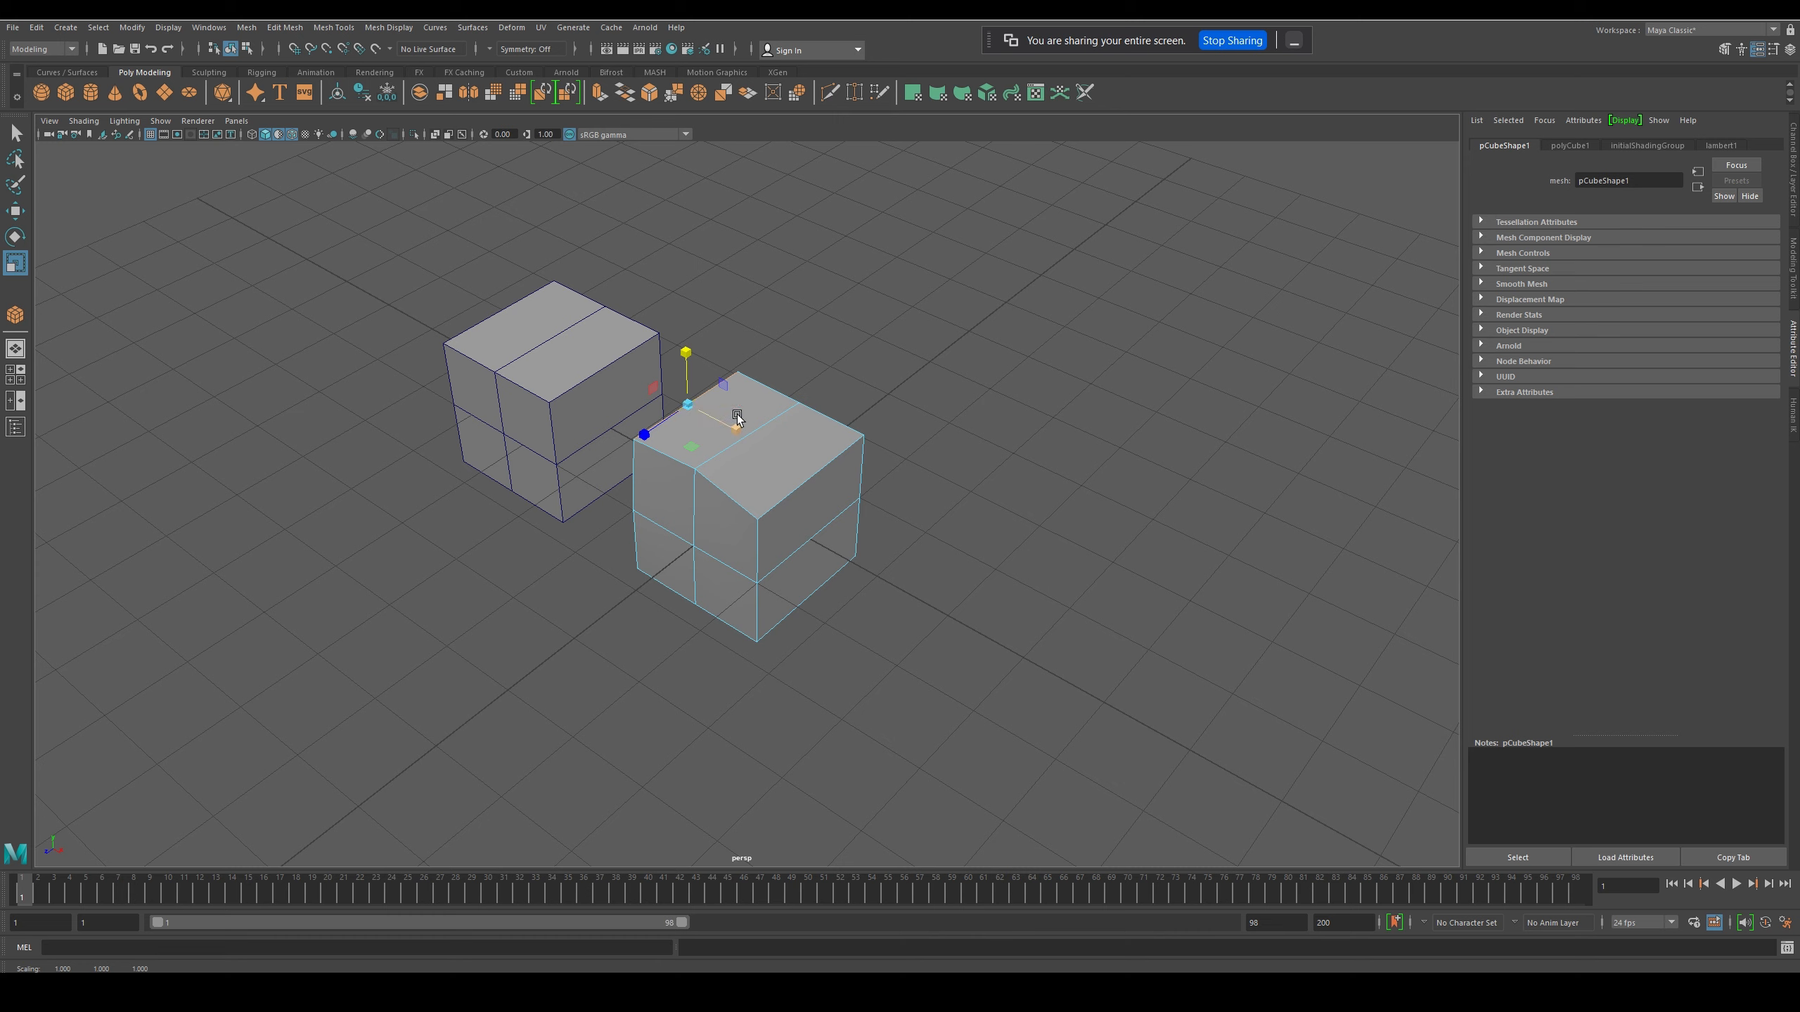
mouse_move(696, 355)
mouse_down()
mouse_move(689, 277)
mouse_move(710, 358)
mouse_up()
- Scale down the top edge on the side facing away from the other cube
click(838, 456)
drag(817, 427, 850, 449)
drag(787, 515, 831, 519)
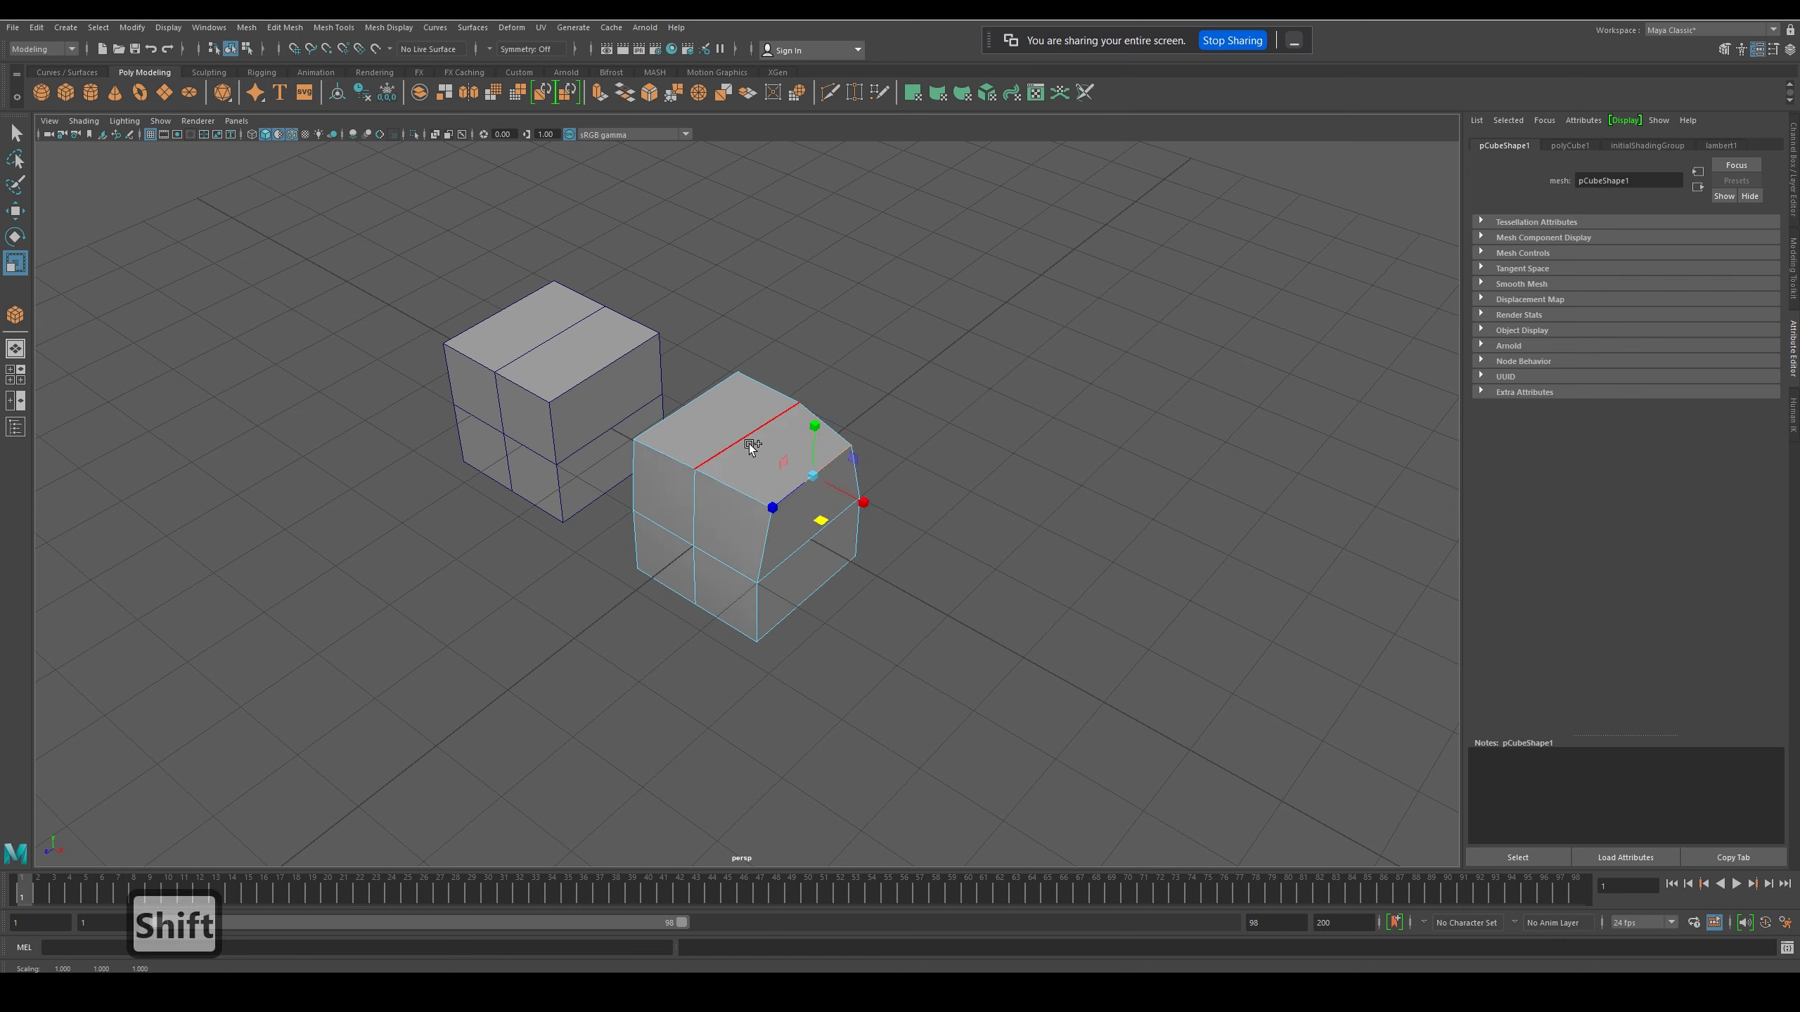
- Switch to face selection and scale down the top face farther from the other cube
shift+click(748, 443)
shift+click(810, 544)
shift+drag(789, 495, 790, 547)
right_drag(774, 467, 773, 509)
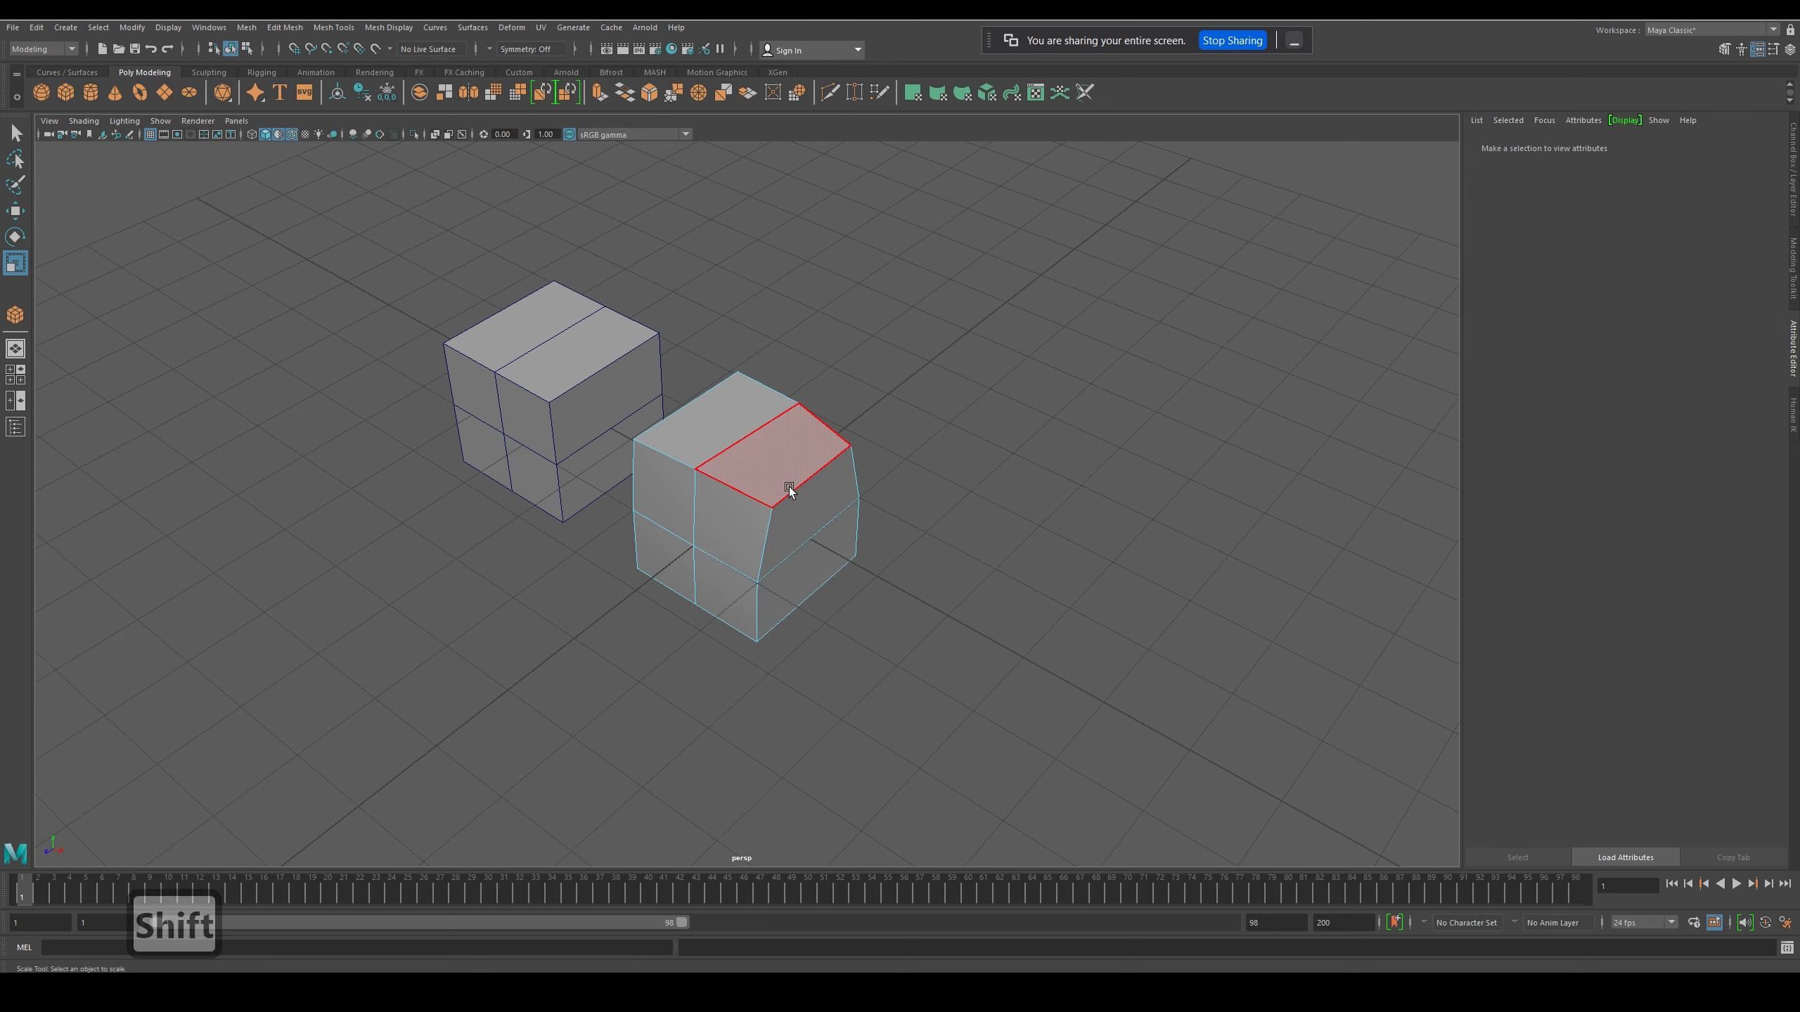
click(789, 487)
drag(802, 461, 762, 483)
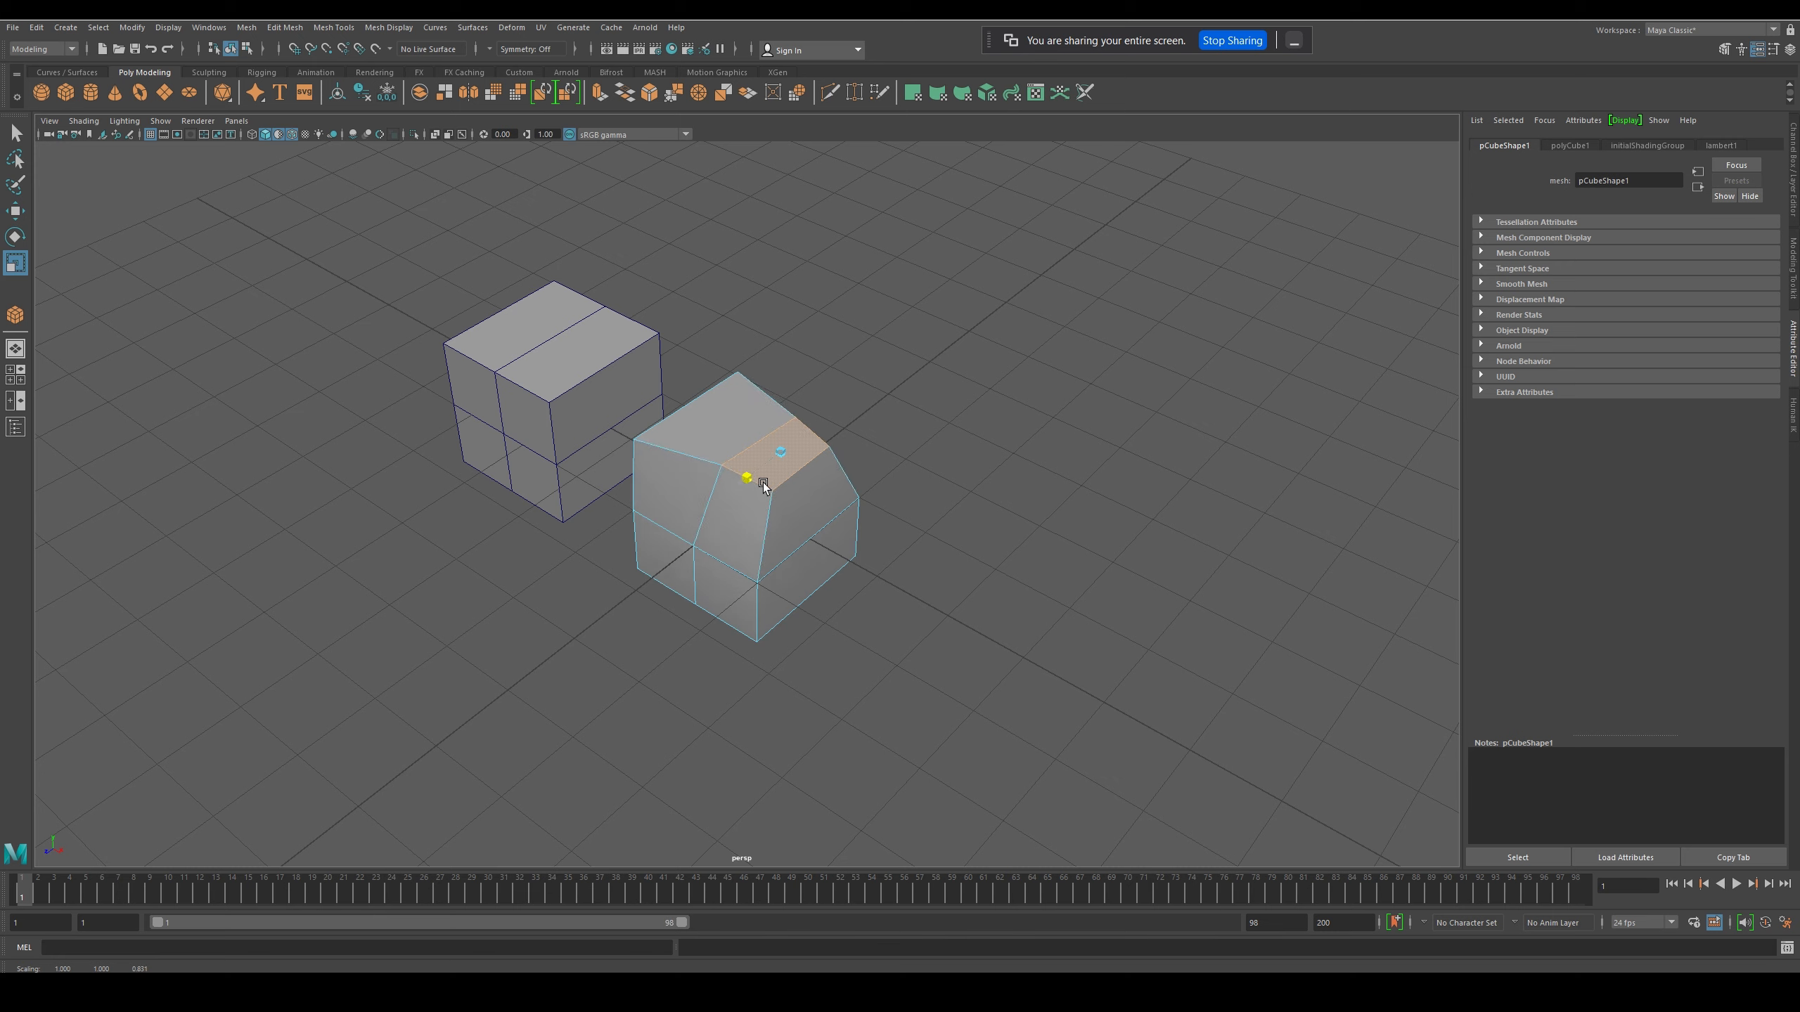
- Add the adjoining upper front and side faces to the selection and move the three faces together
key(w)
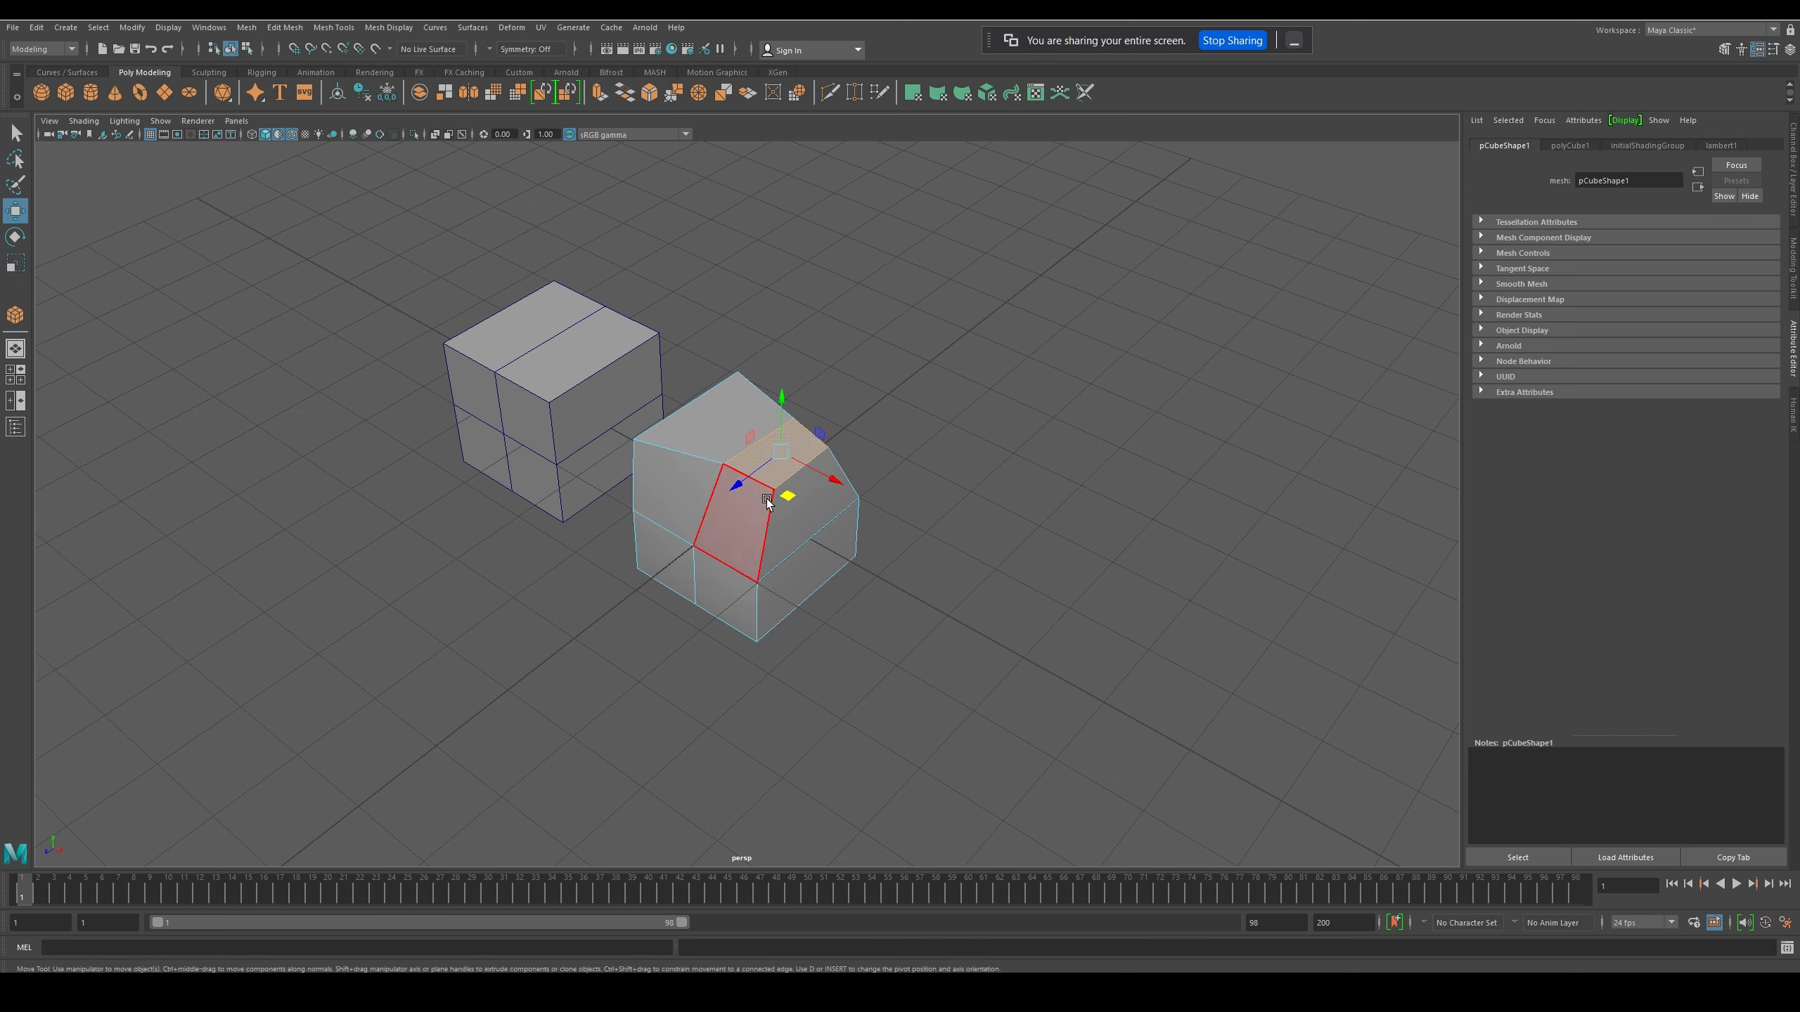
click(762, 537)
shift+click(780, 449)
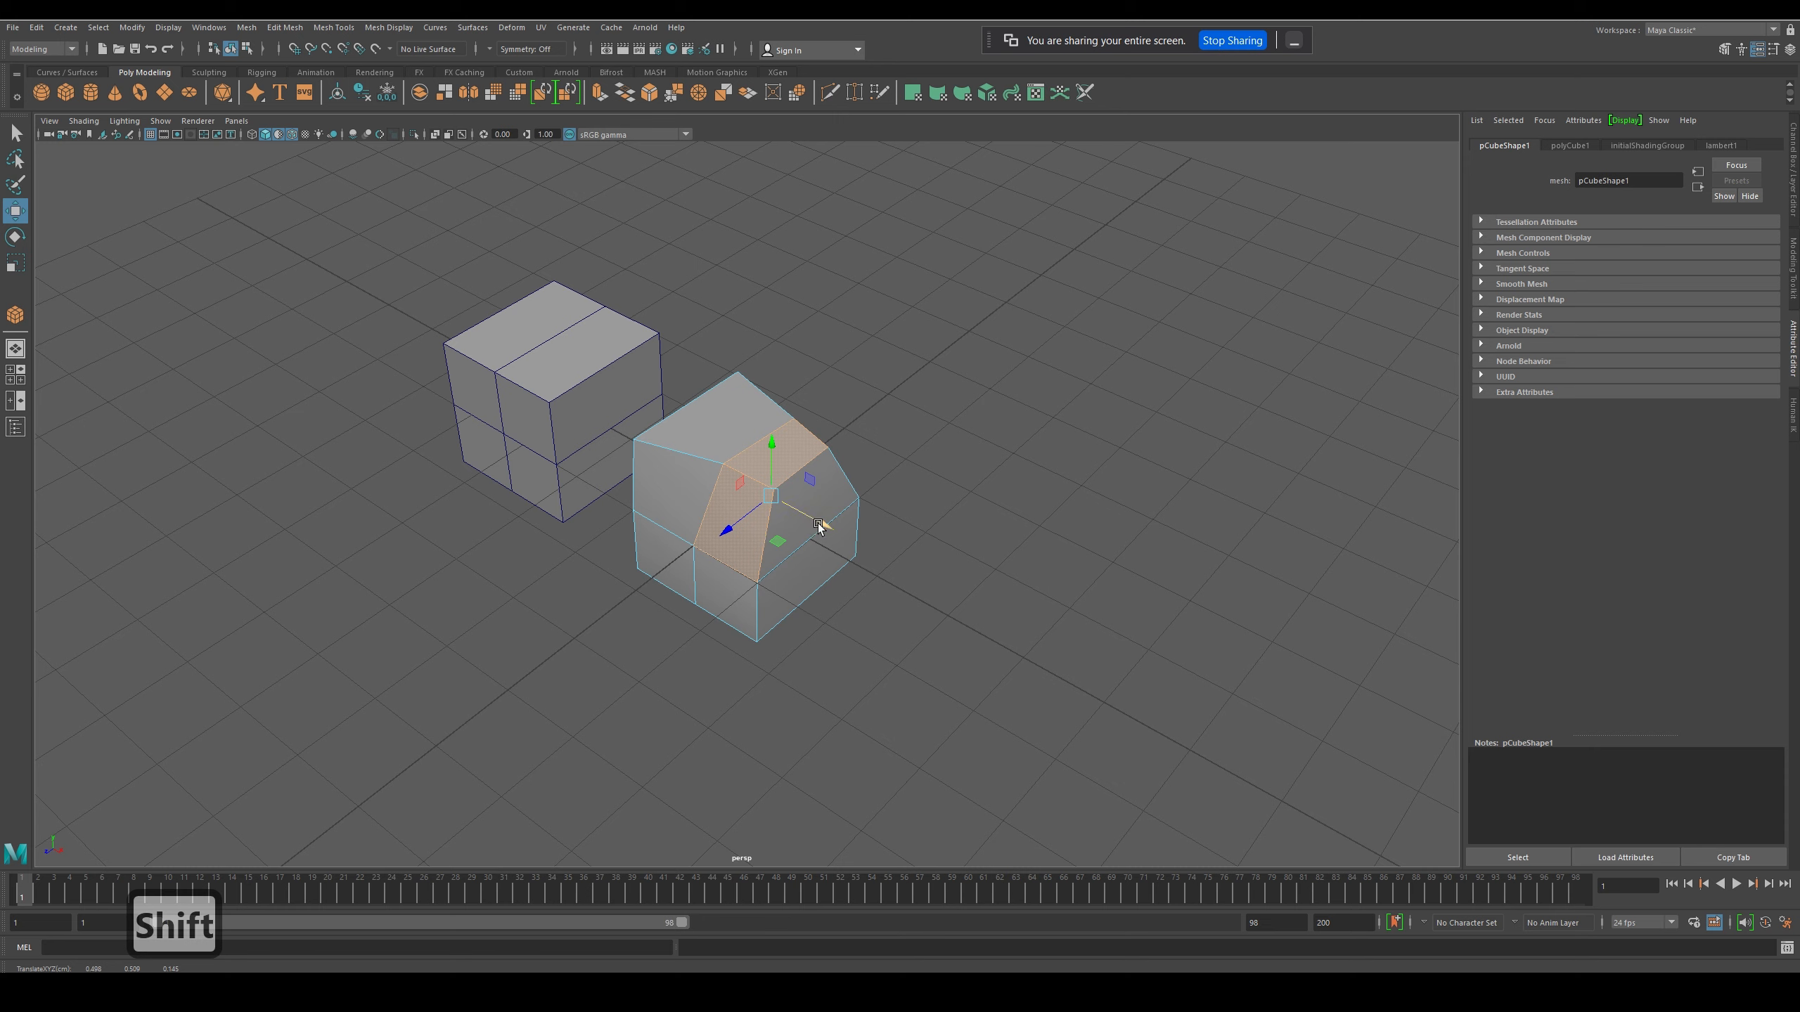
shift+click(836, 507)
shift+drag(837, 508, 810, 533)
key(e)
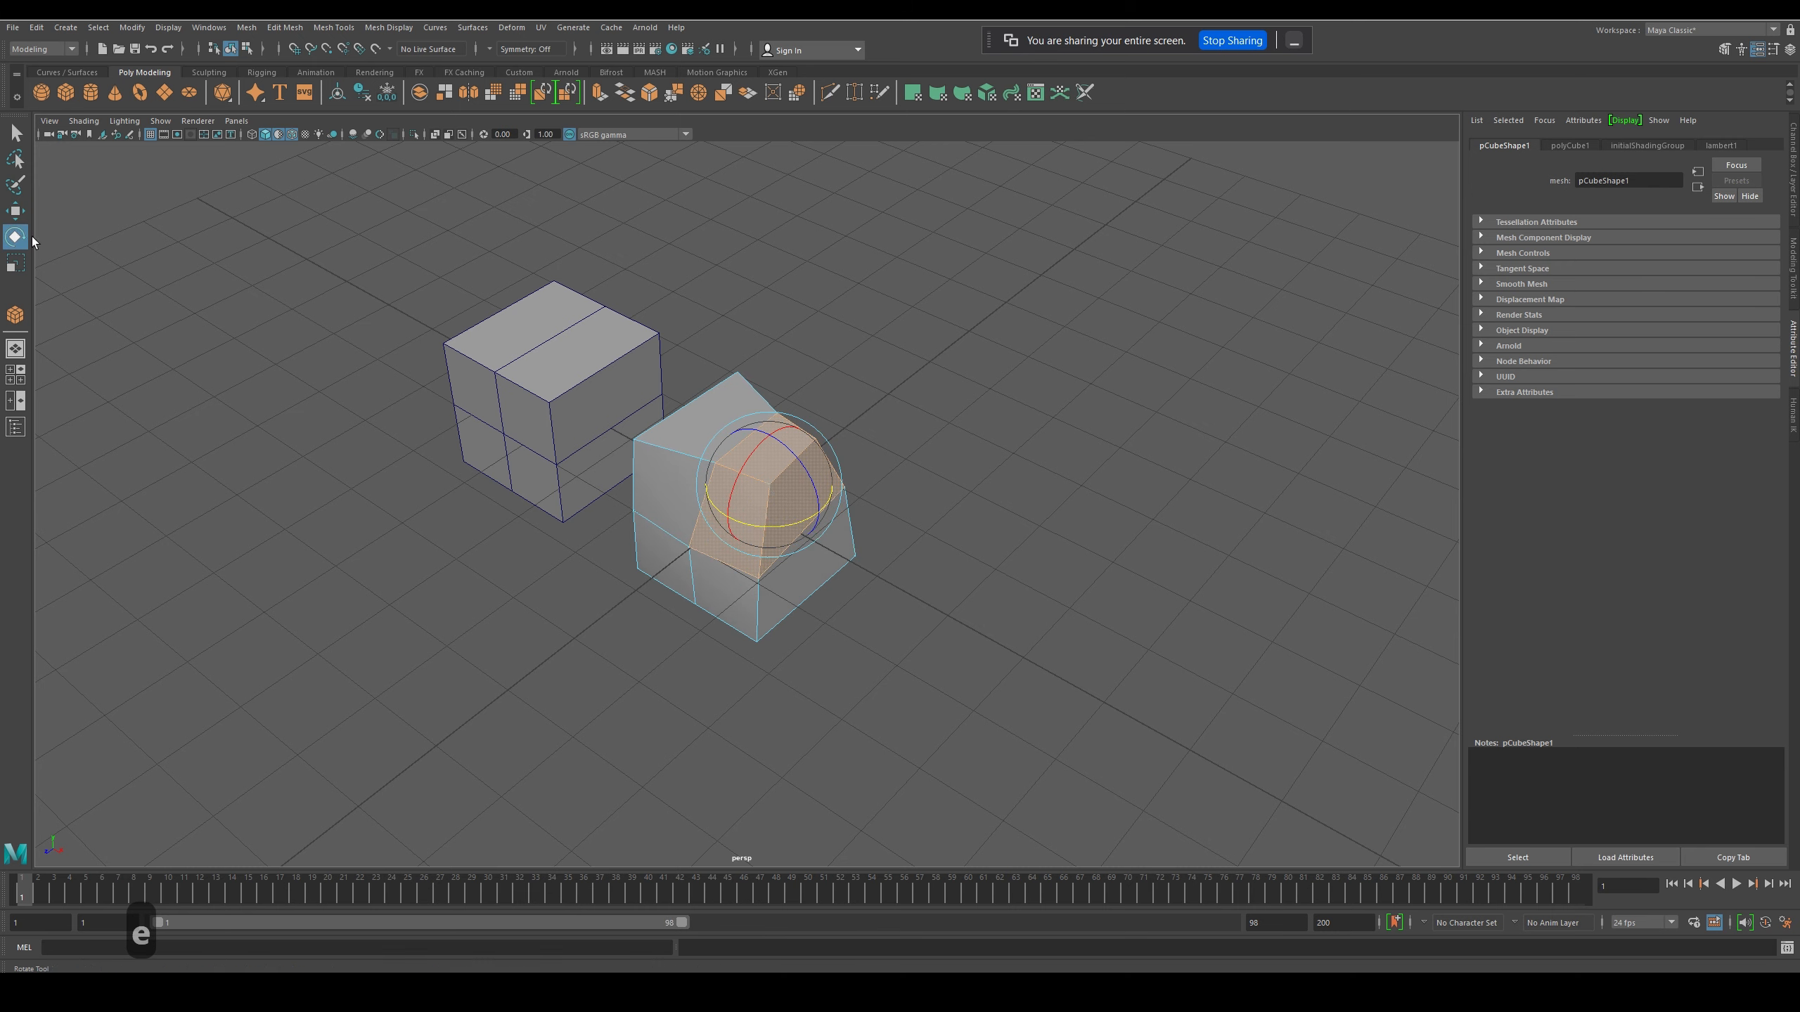
click(16, 213)
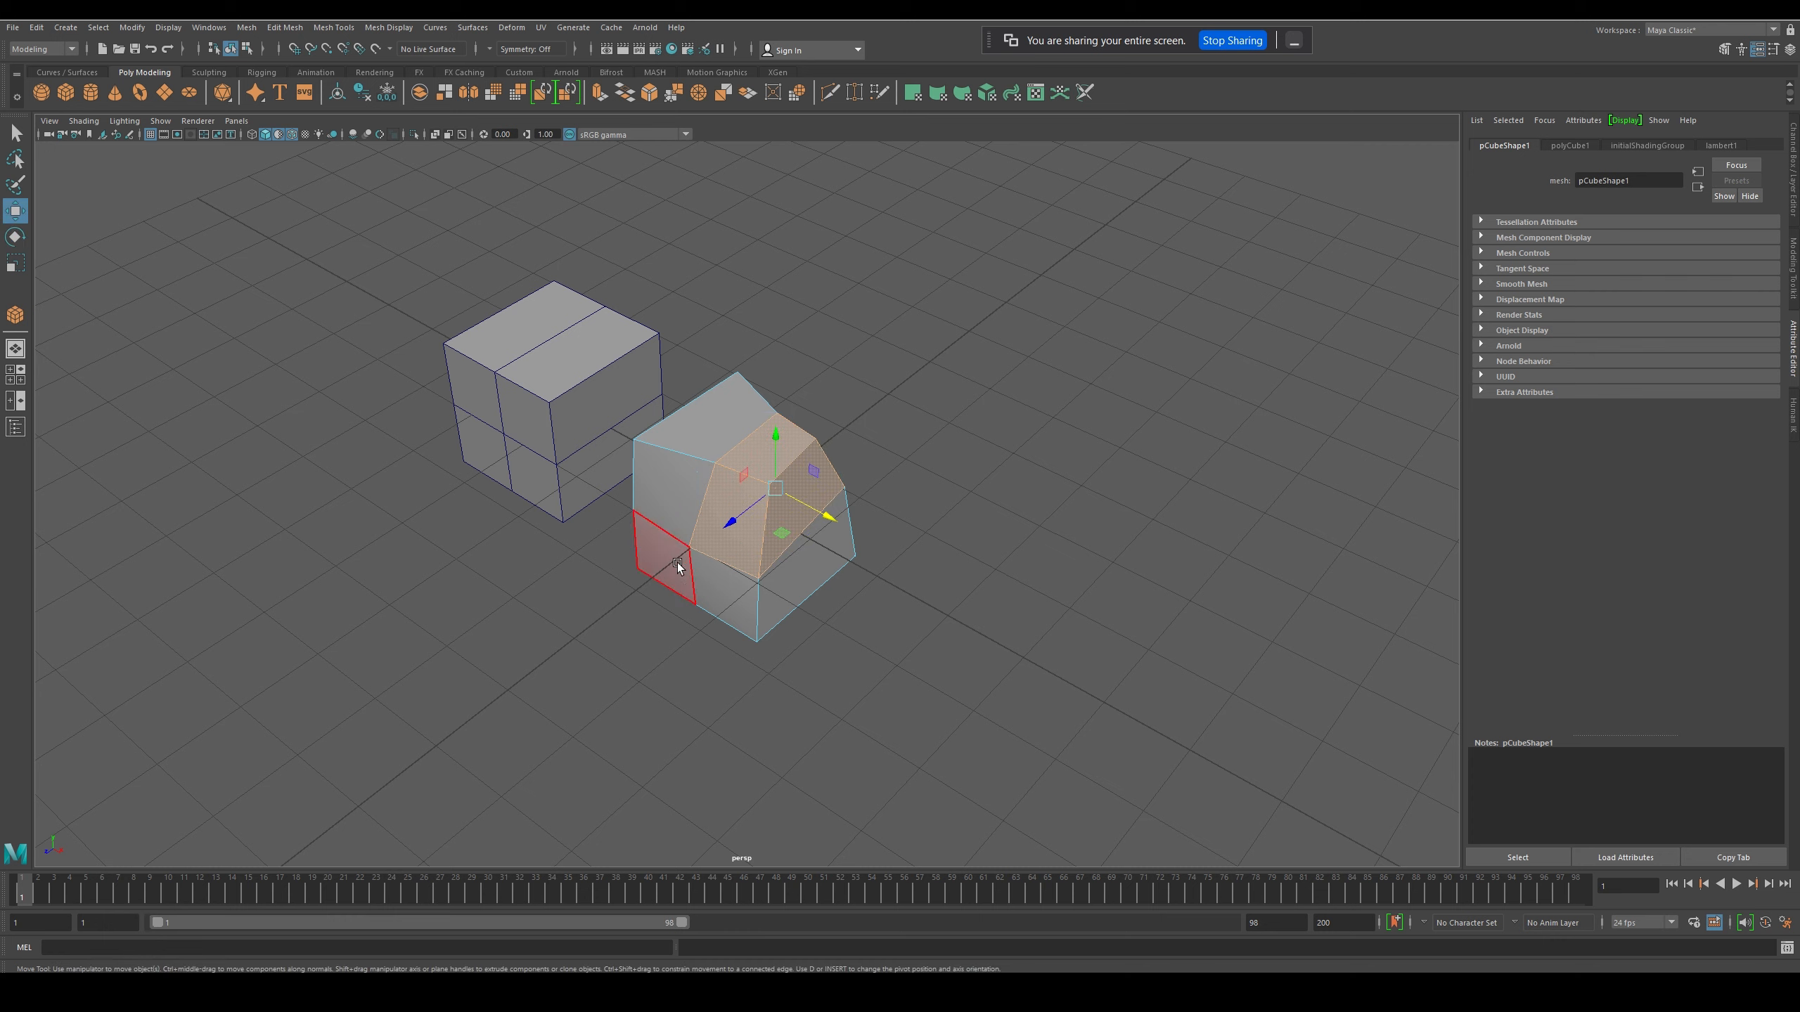
- Select the top face nearer the other cube, then the two vertices at the ends of its front edge
click(722, 441)
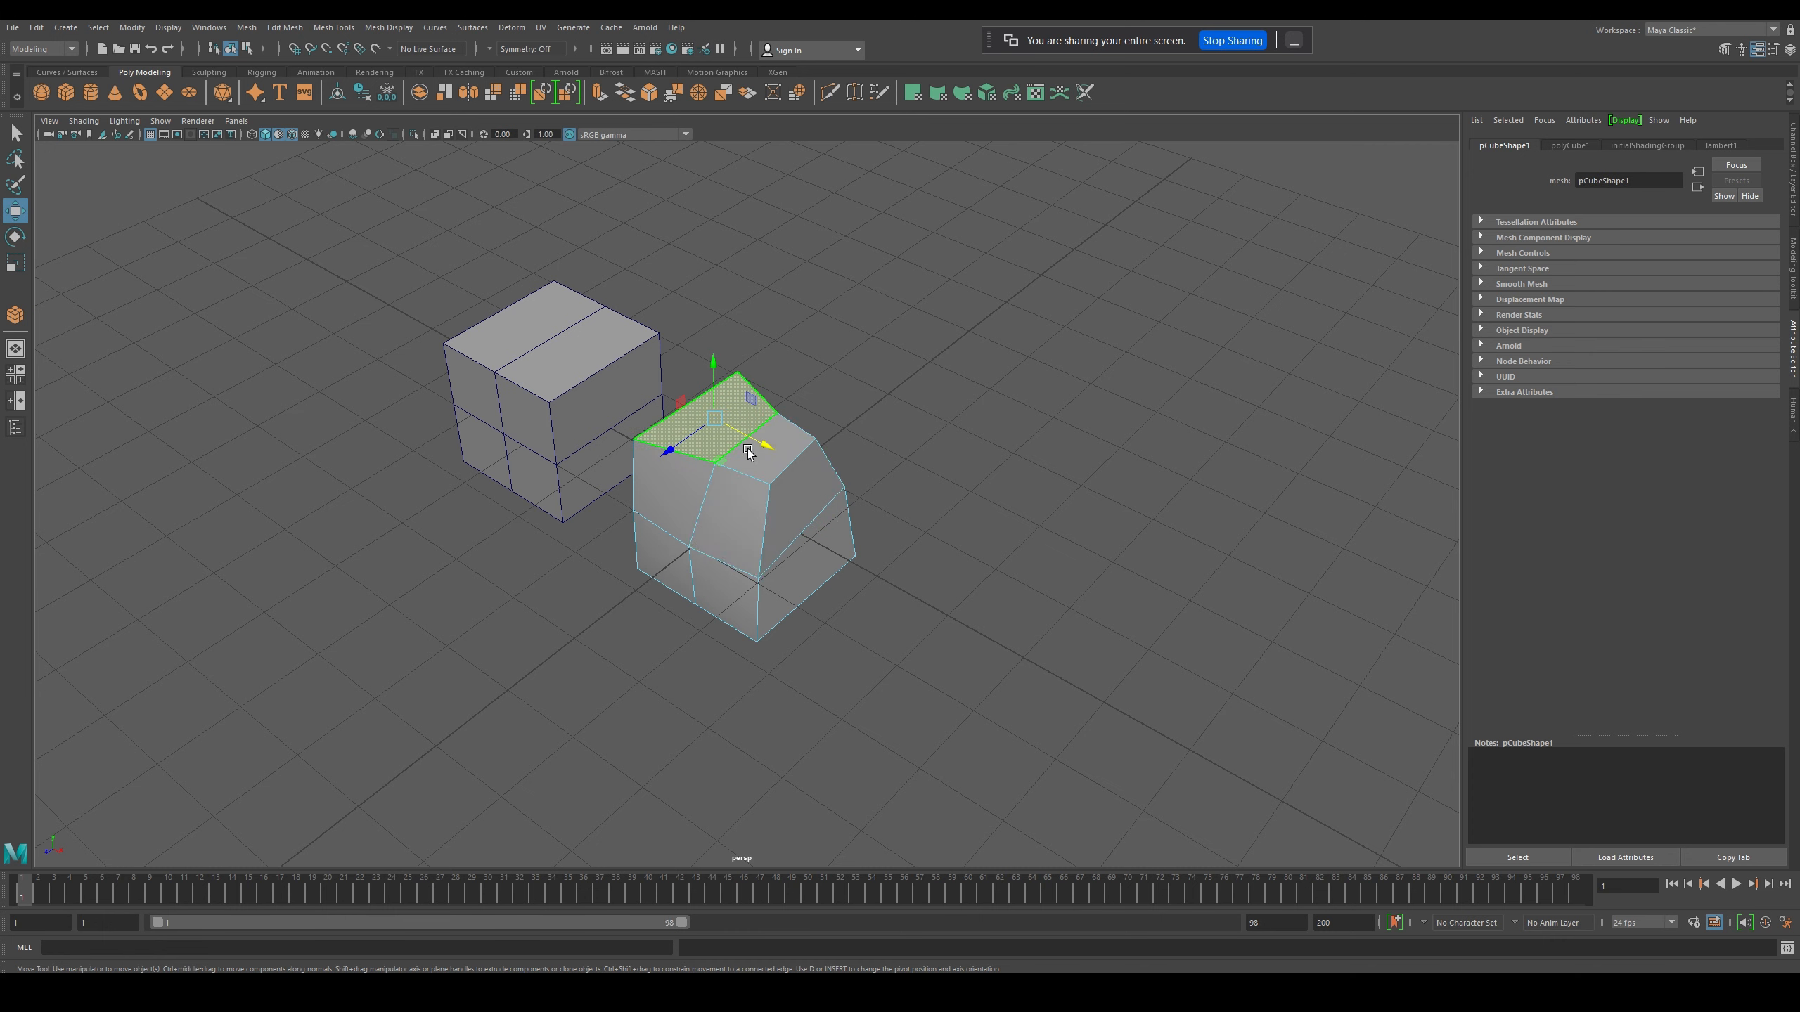
right_drag(735, 445, 694, 443)
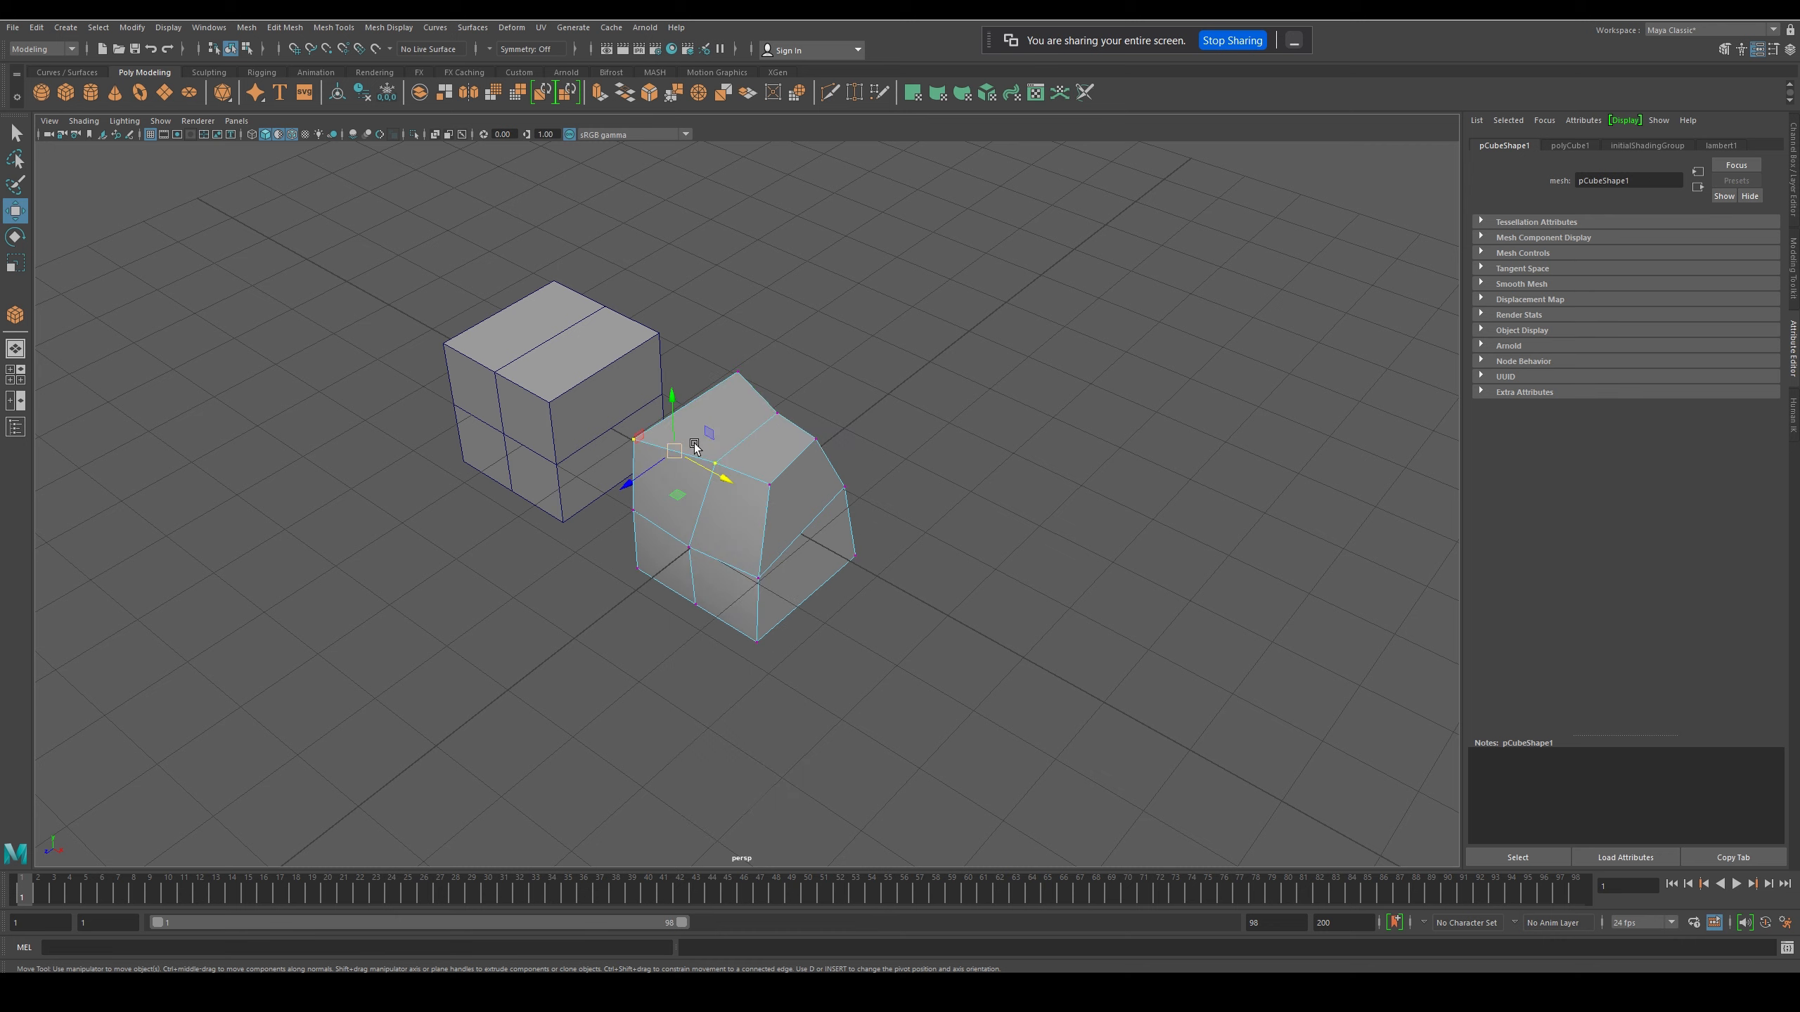
- Use Multi-Cut to add a vertical cut through the middle of the upper front face nearer the other cube
right_click(736, 463)
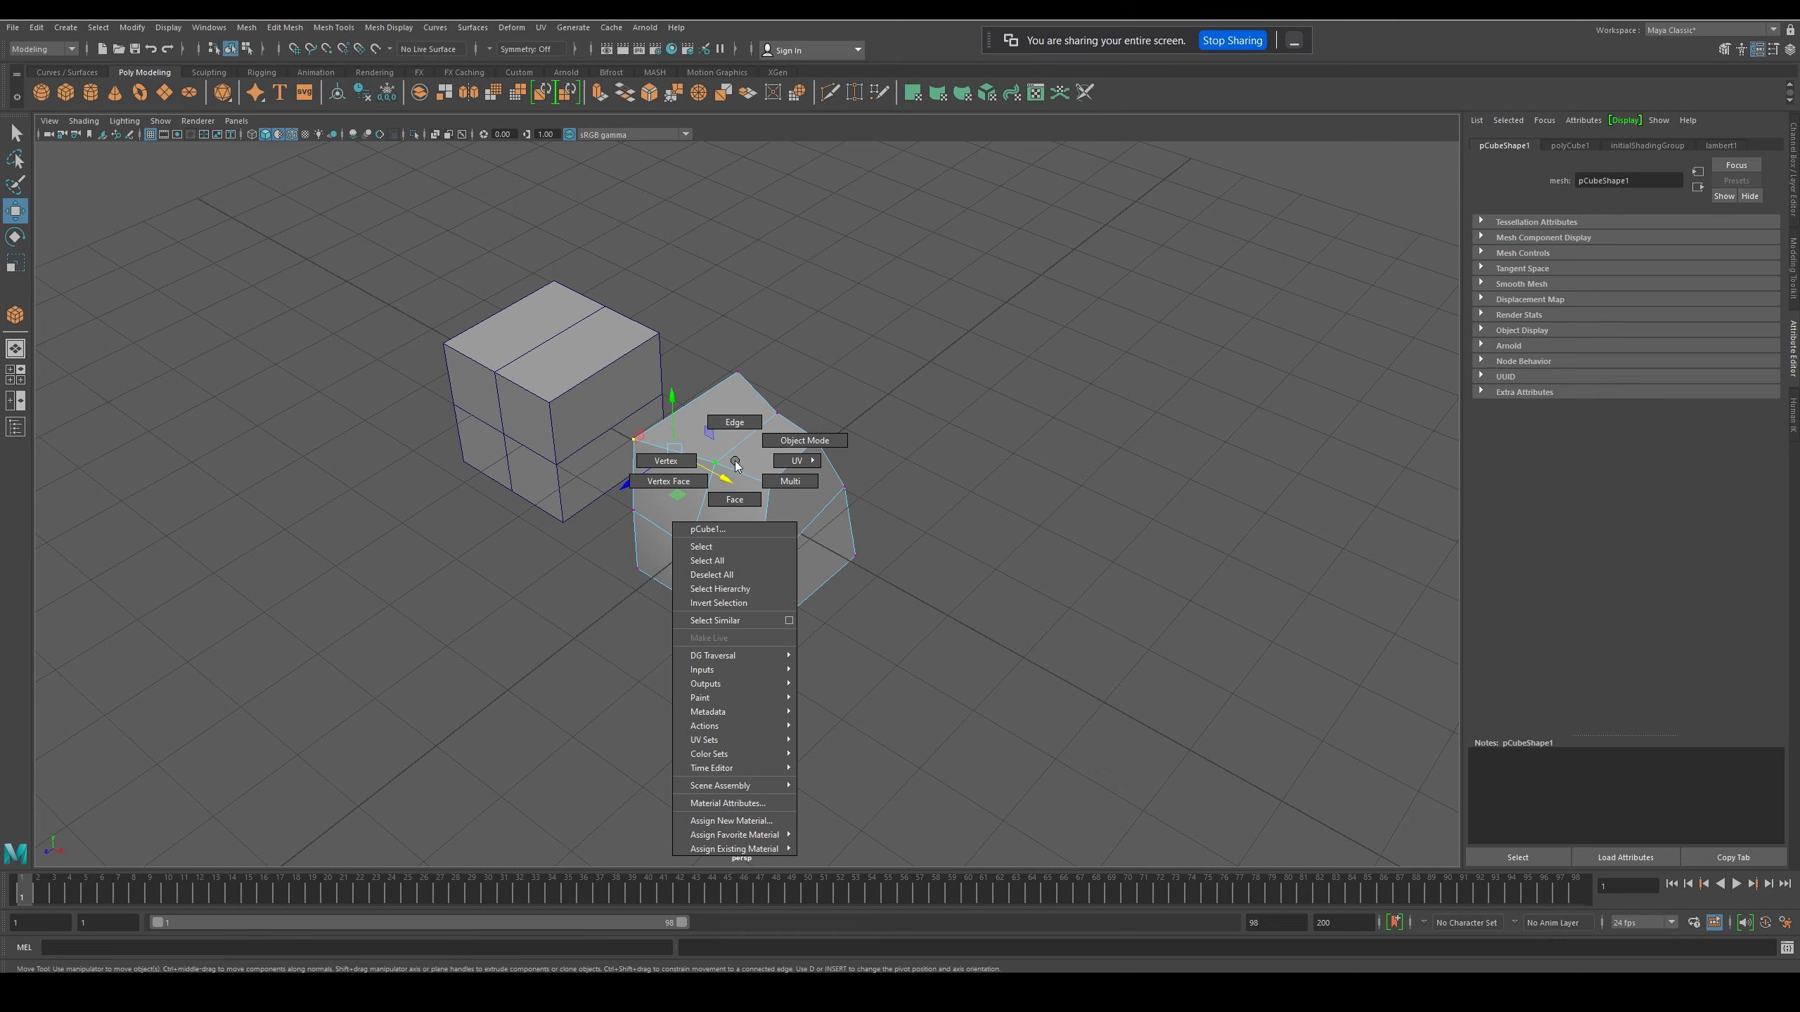
shift+right_click(735, 463)
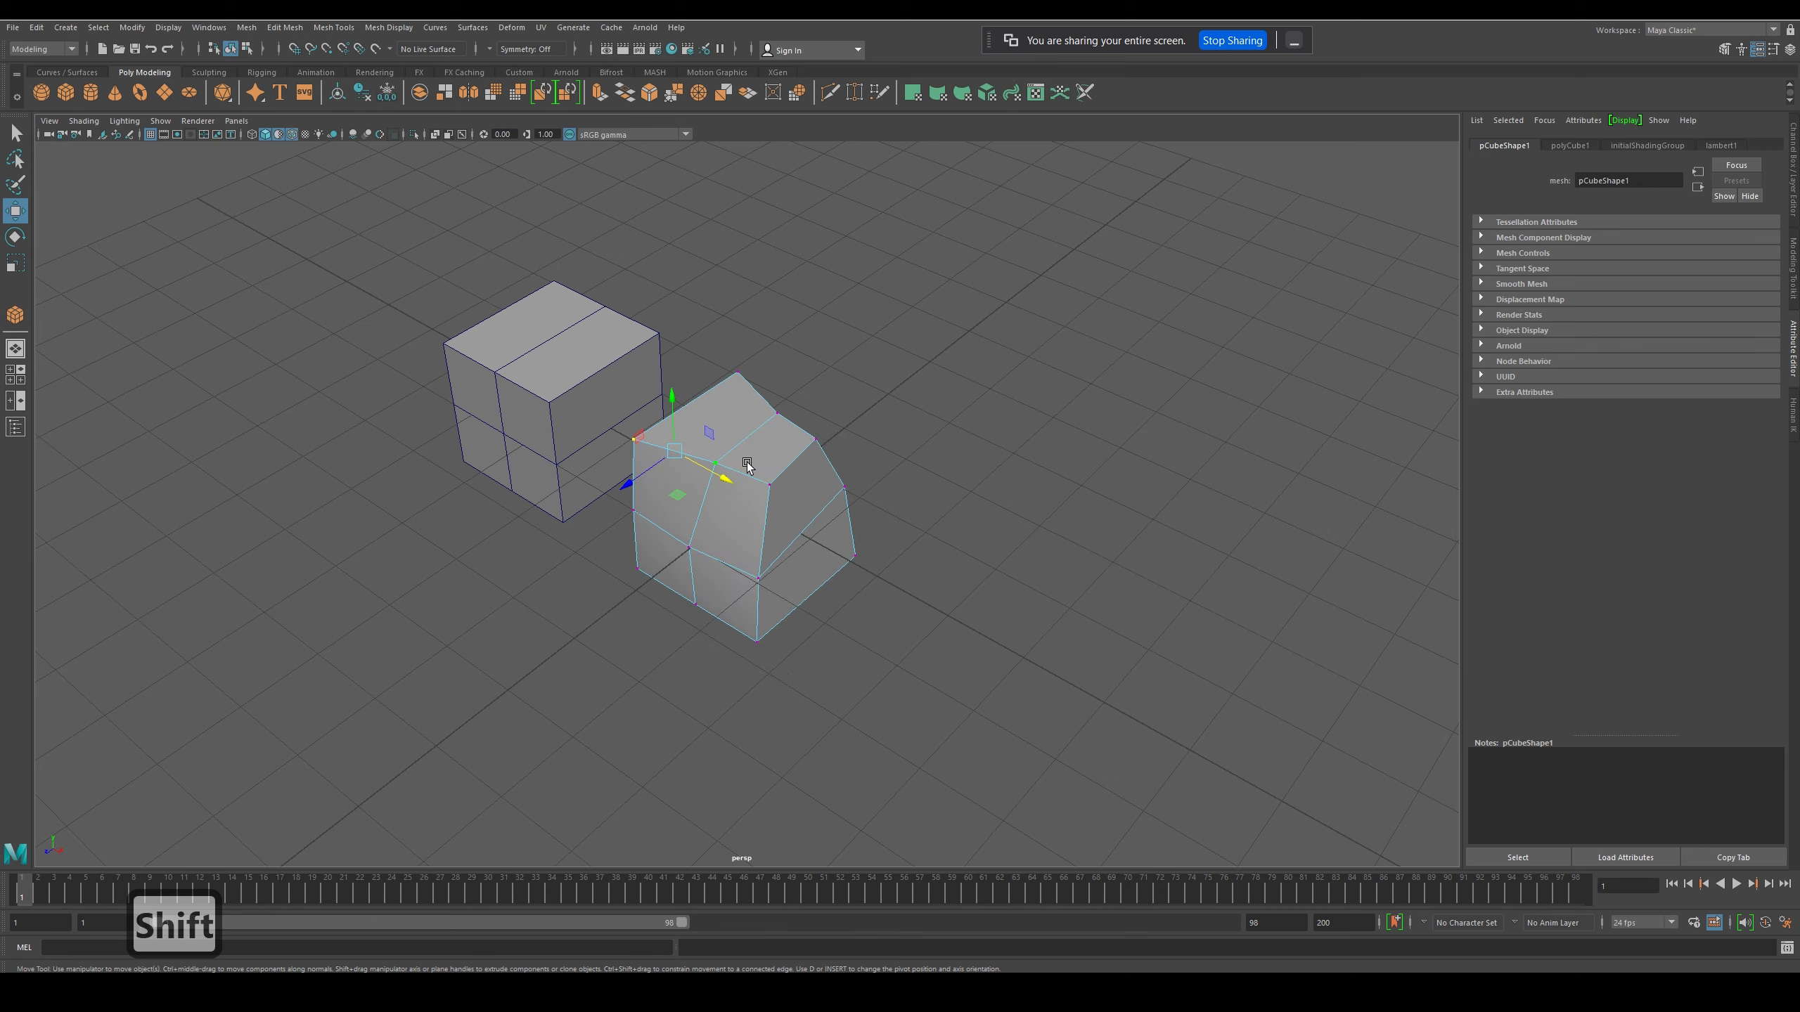
right_click(736, 463)
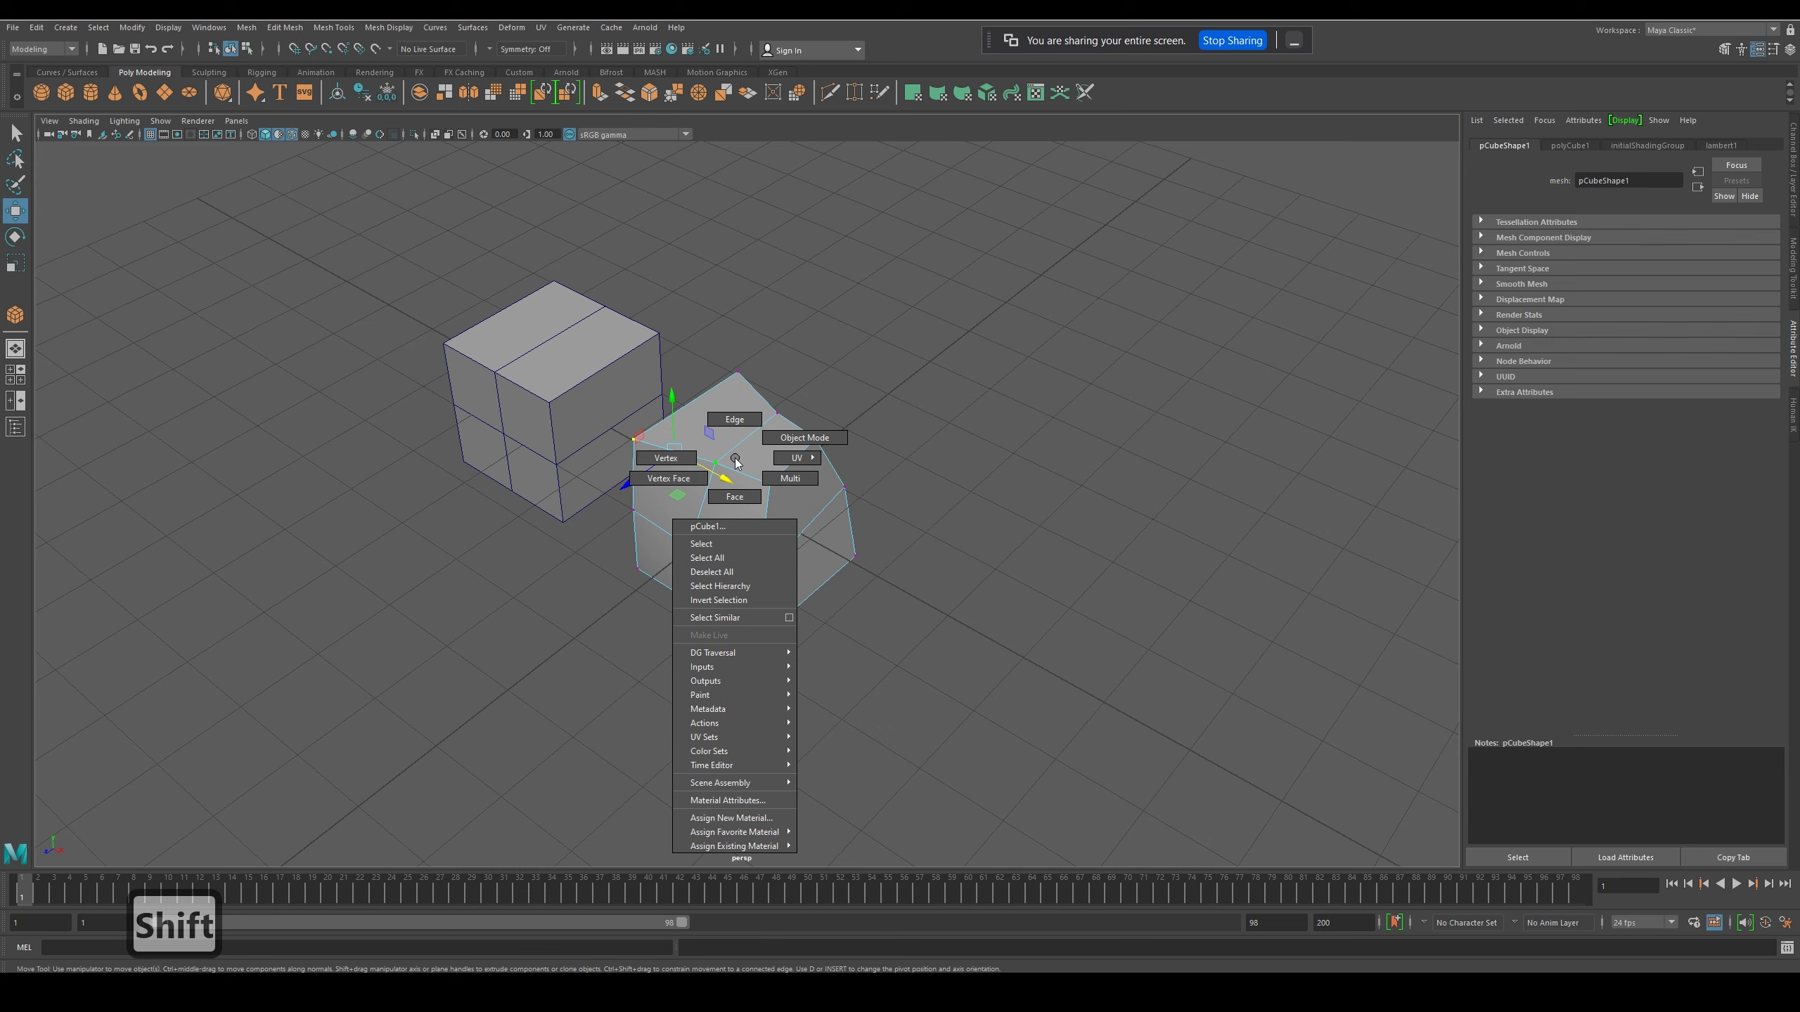
shift+right_click(736, 462)
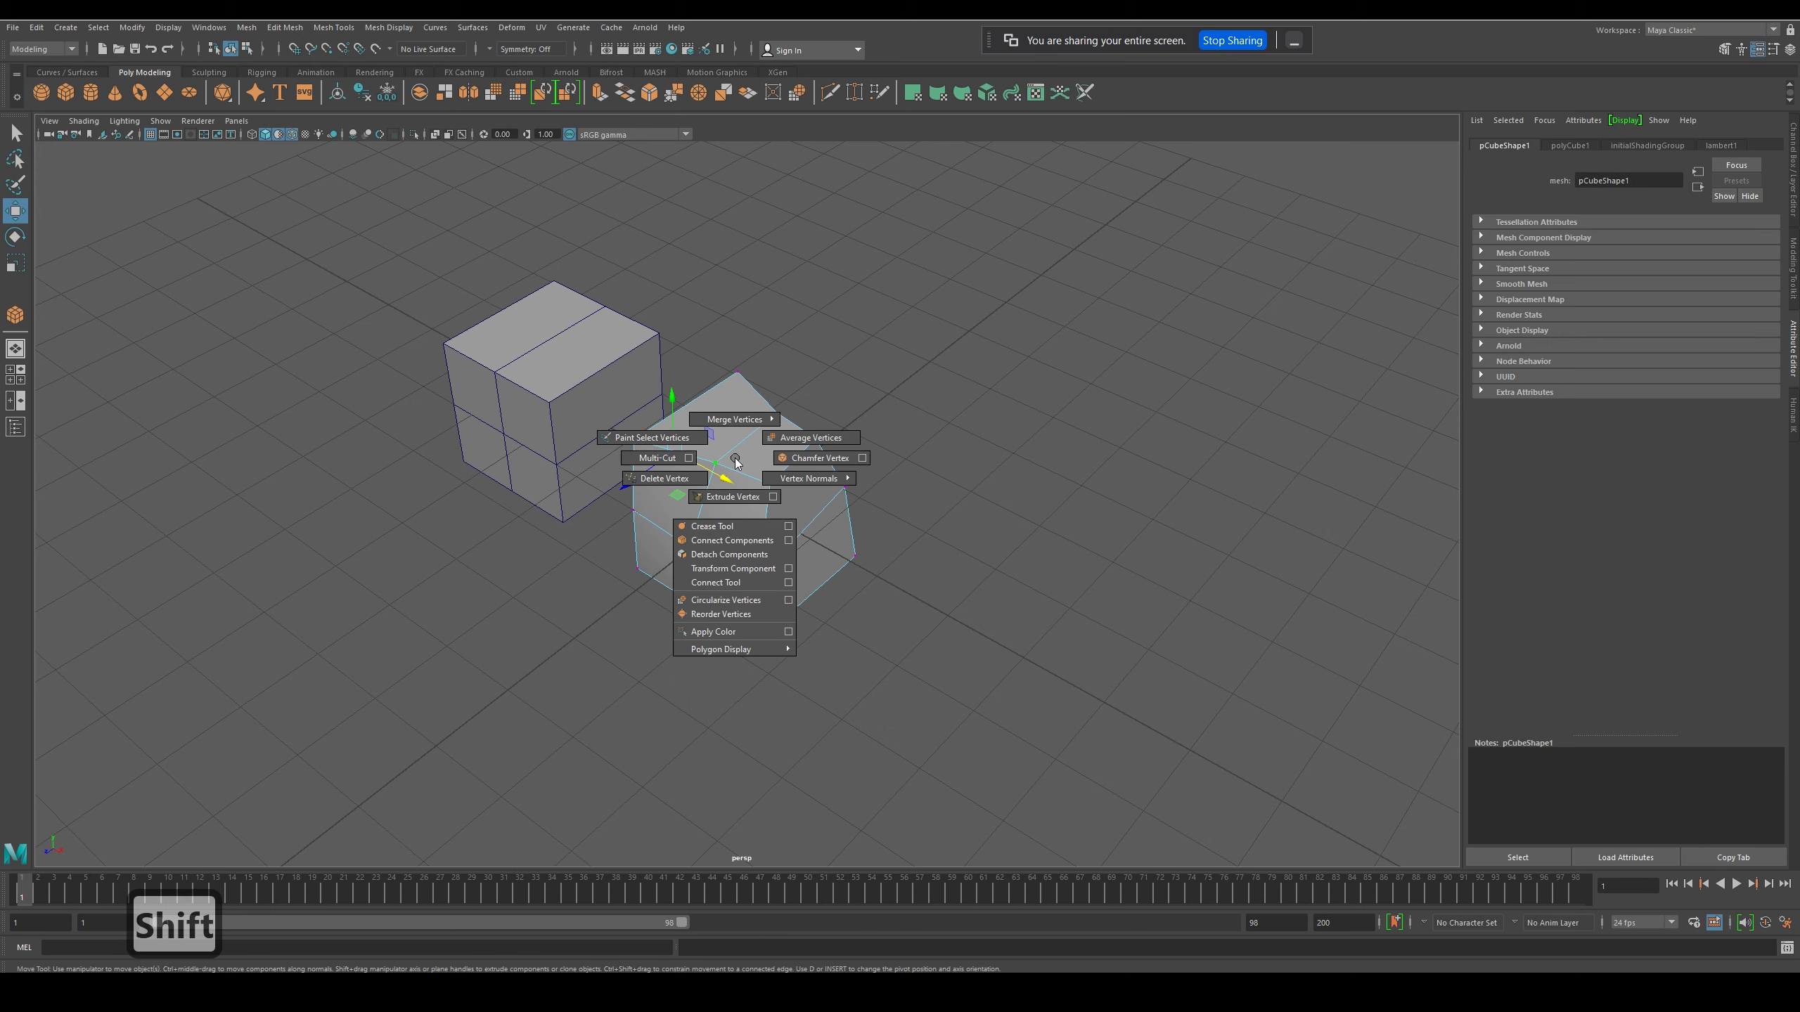
click(654, 459)
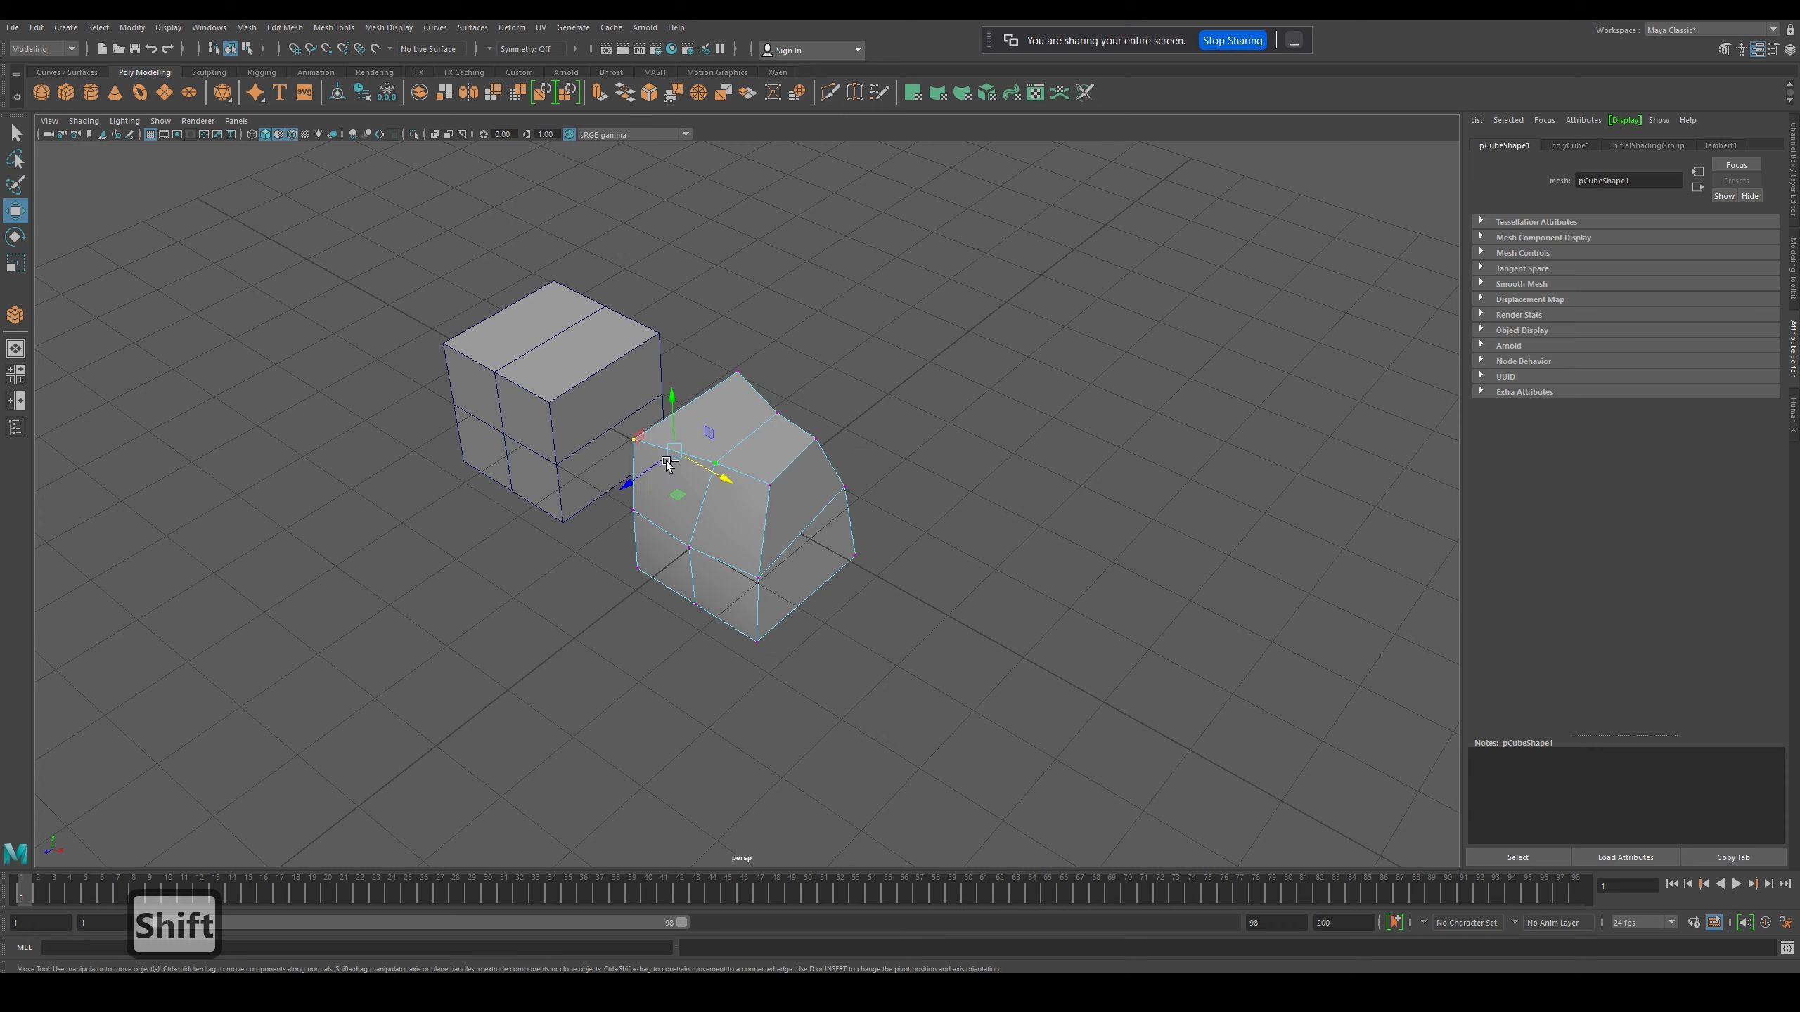
shift+click(679, 457)
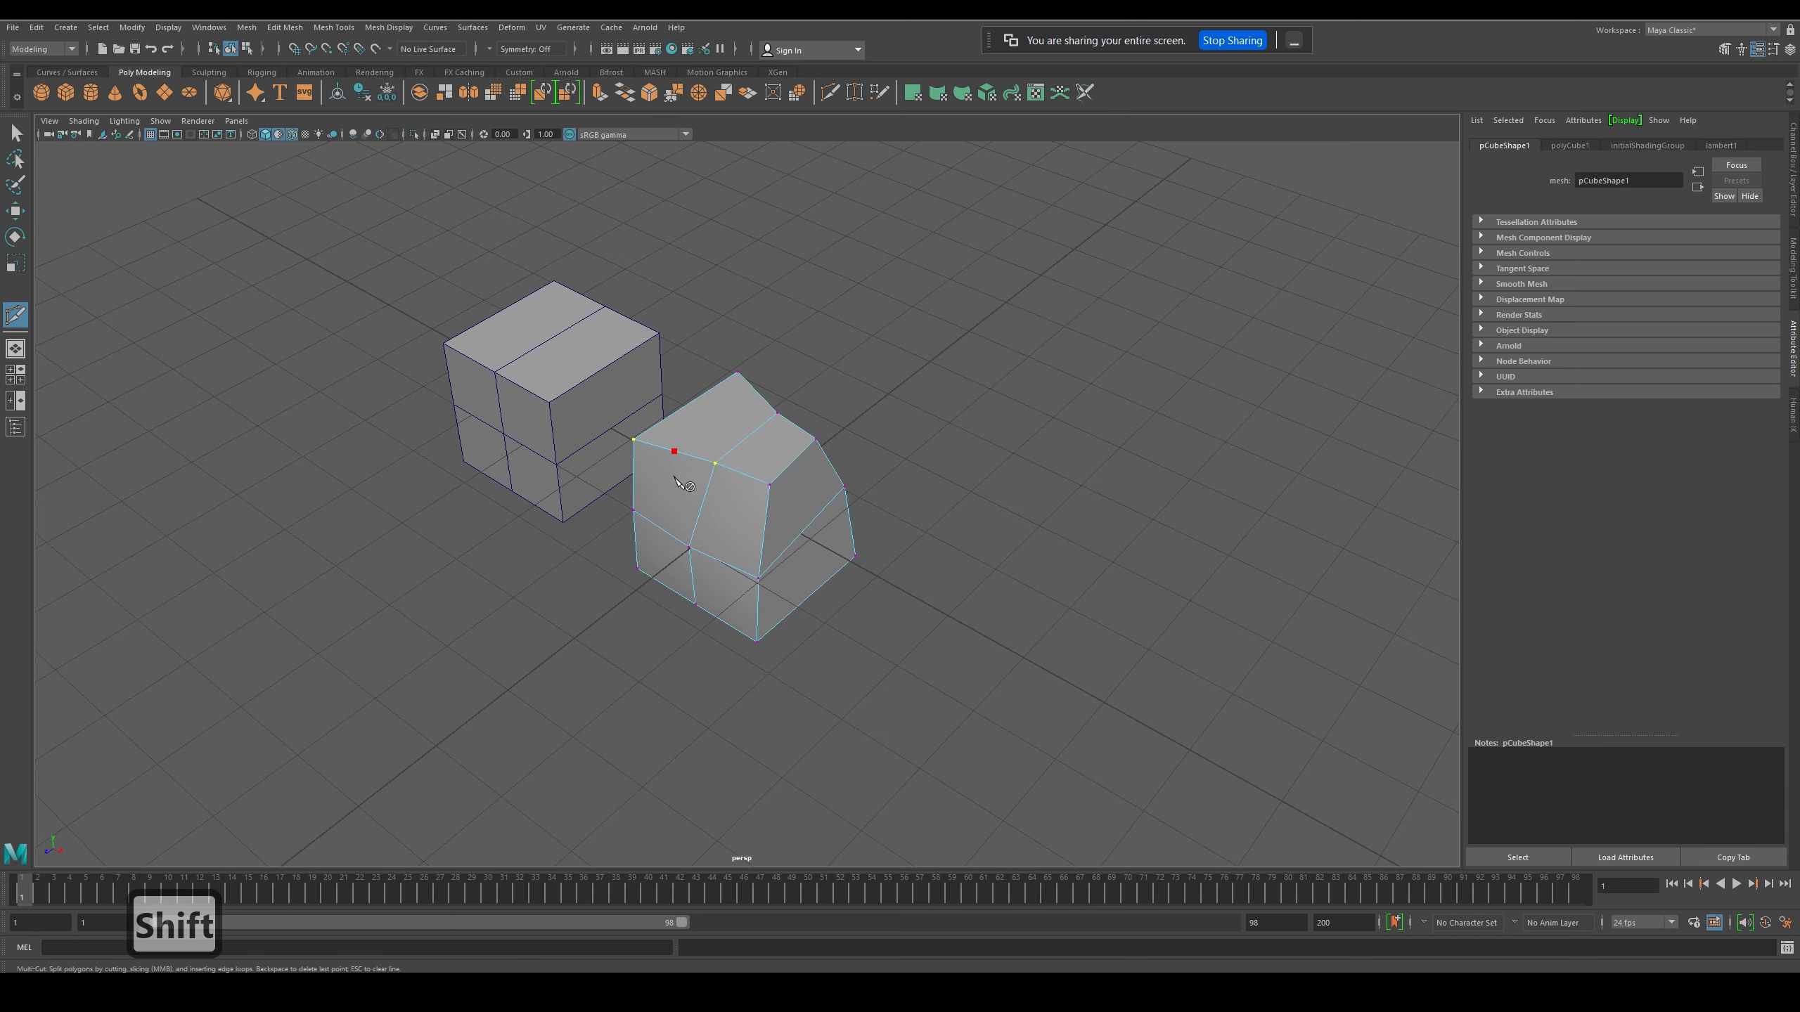
click(664, 529)
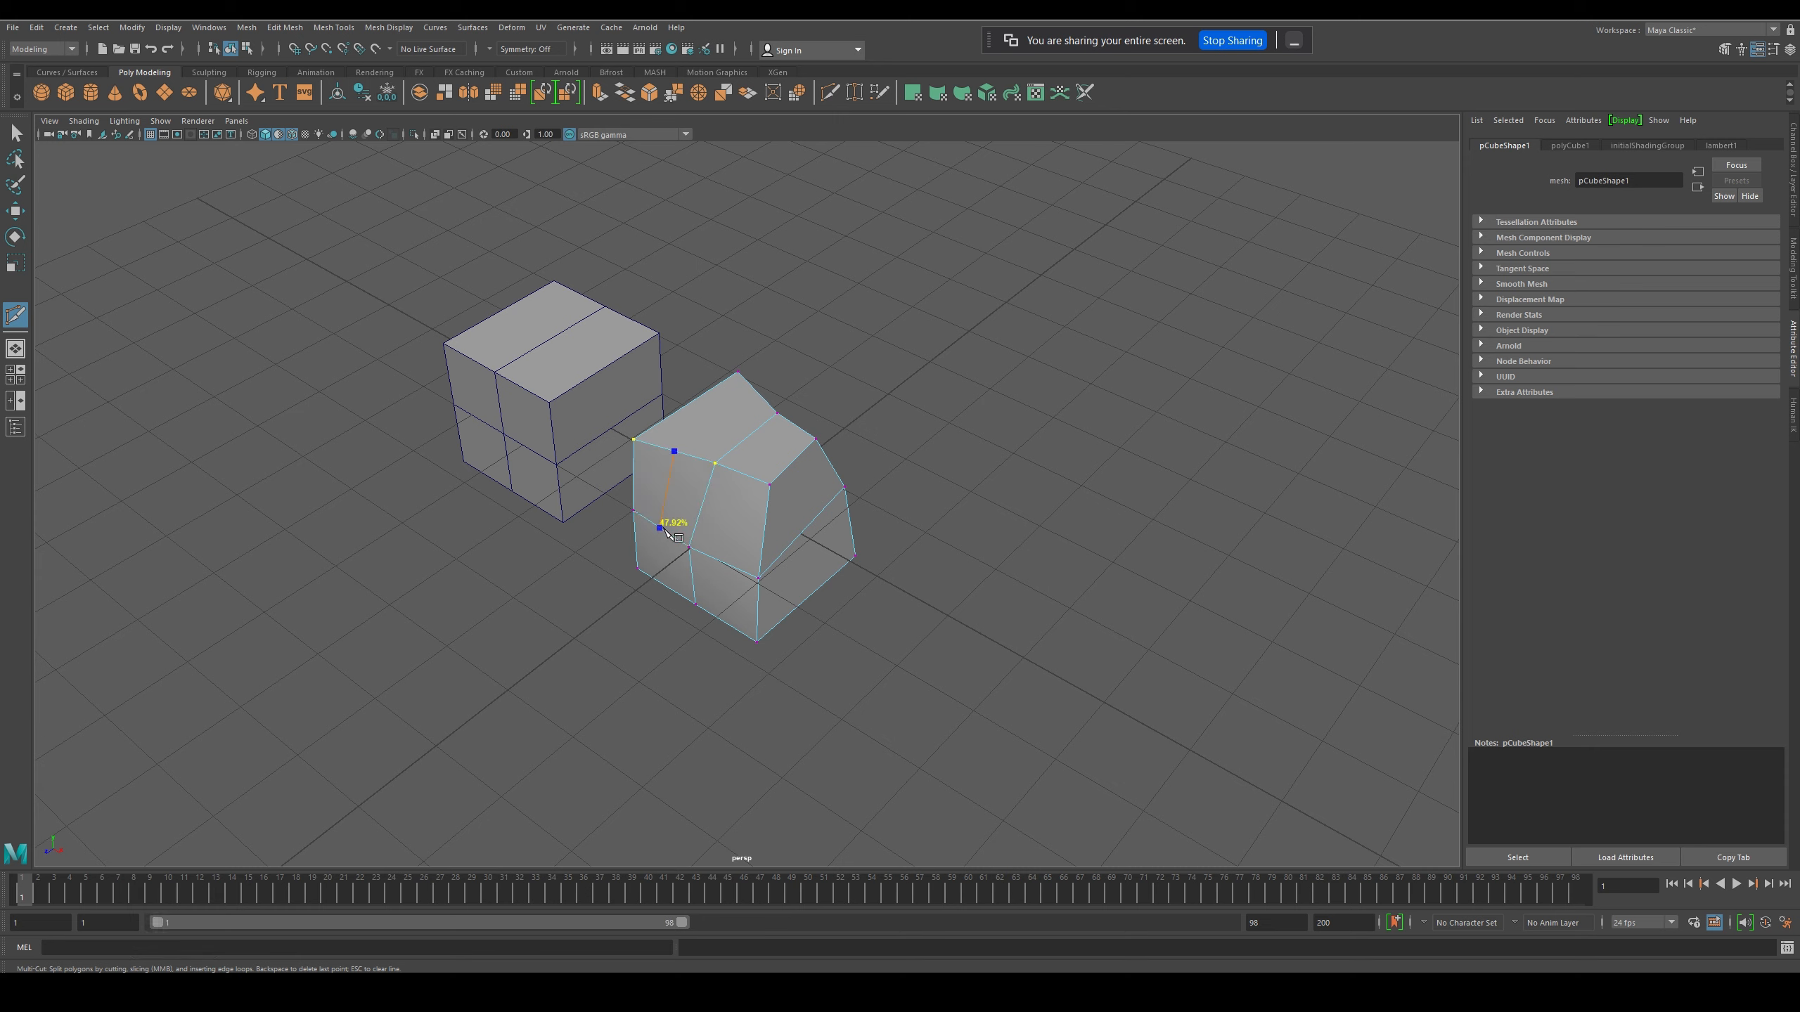
key(Return)
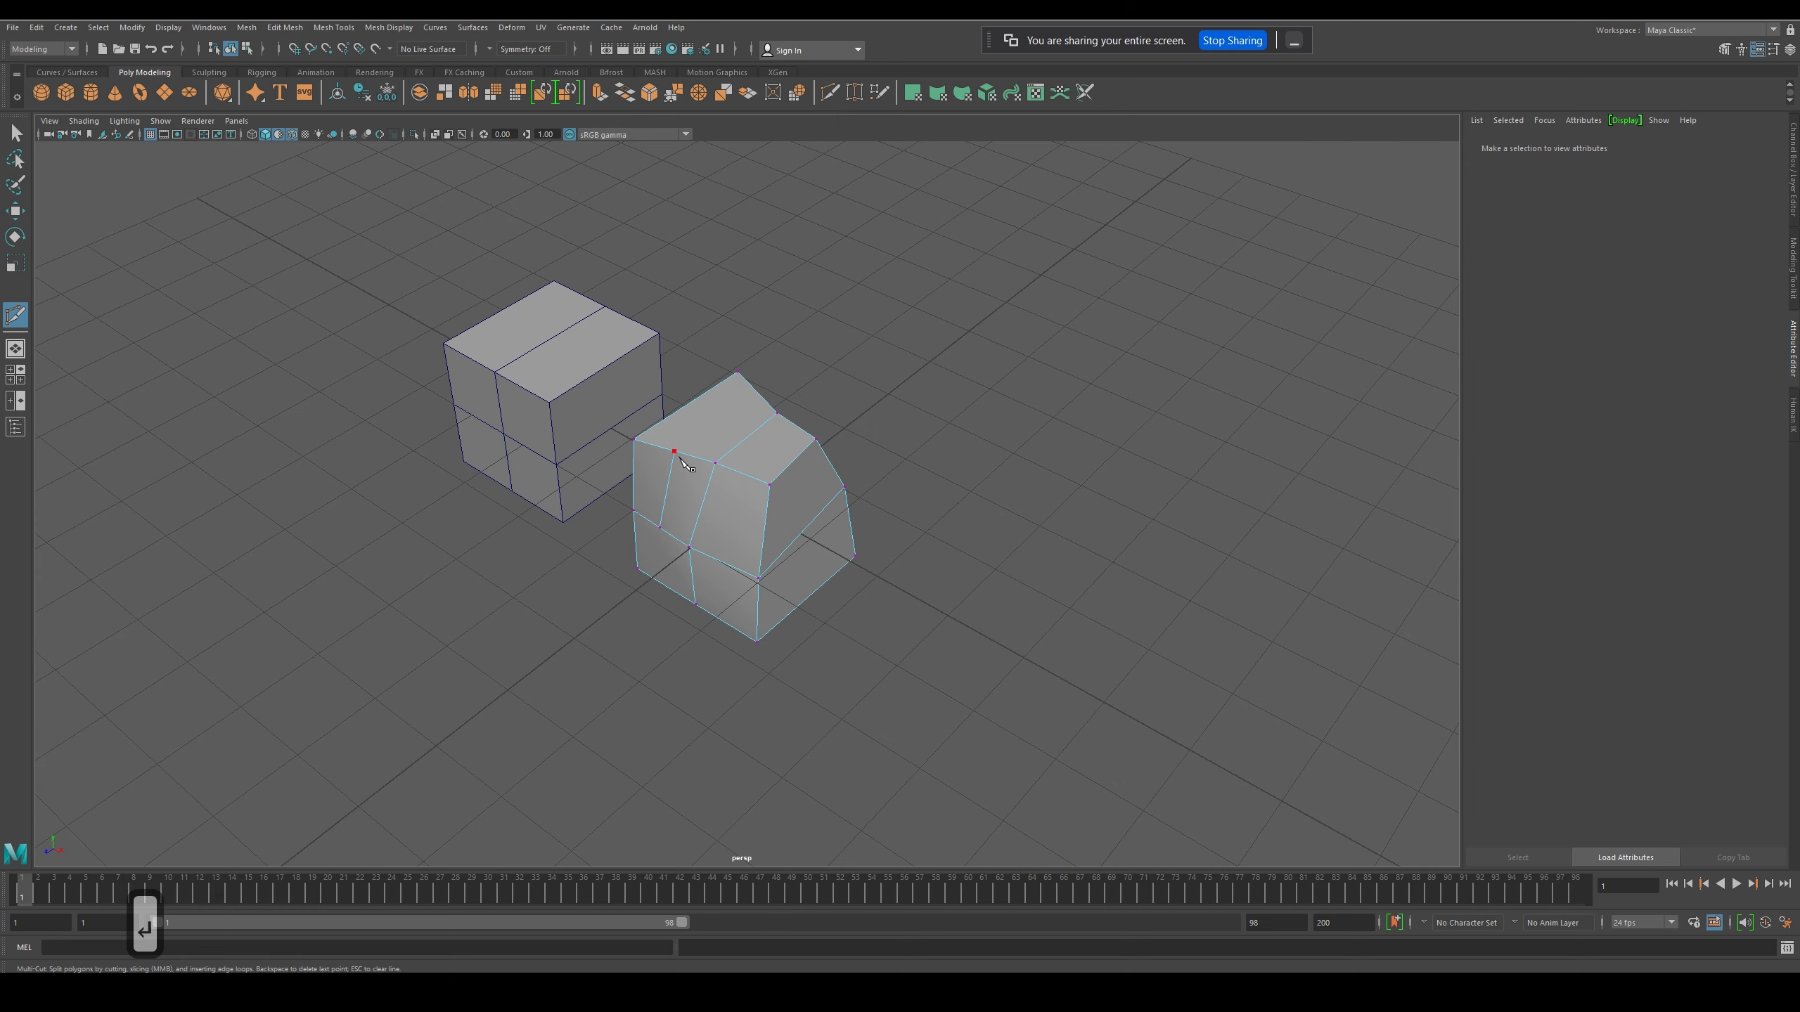
- Cut two slanted edges from the top of the vertical cut to one shared point on the front's central edge
click(715, 463)
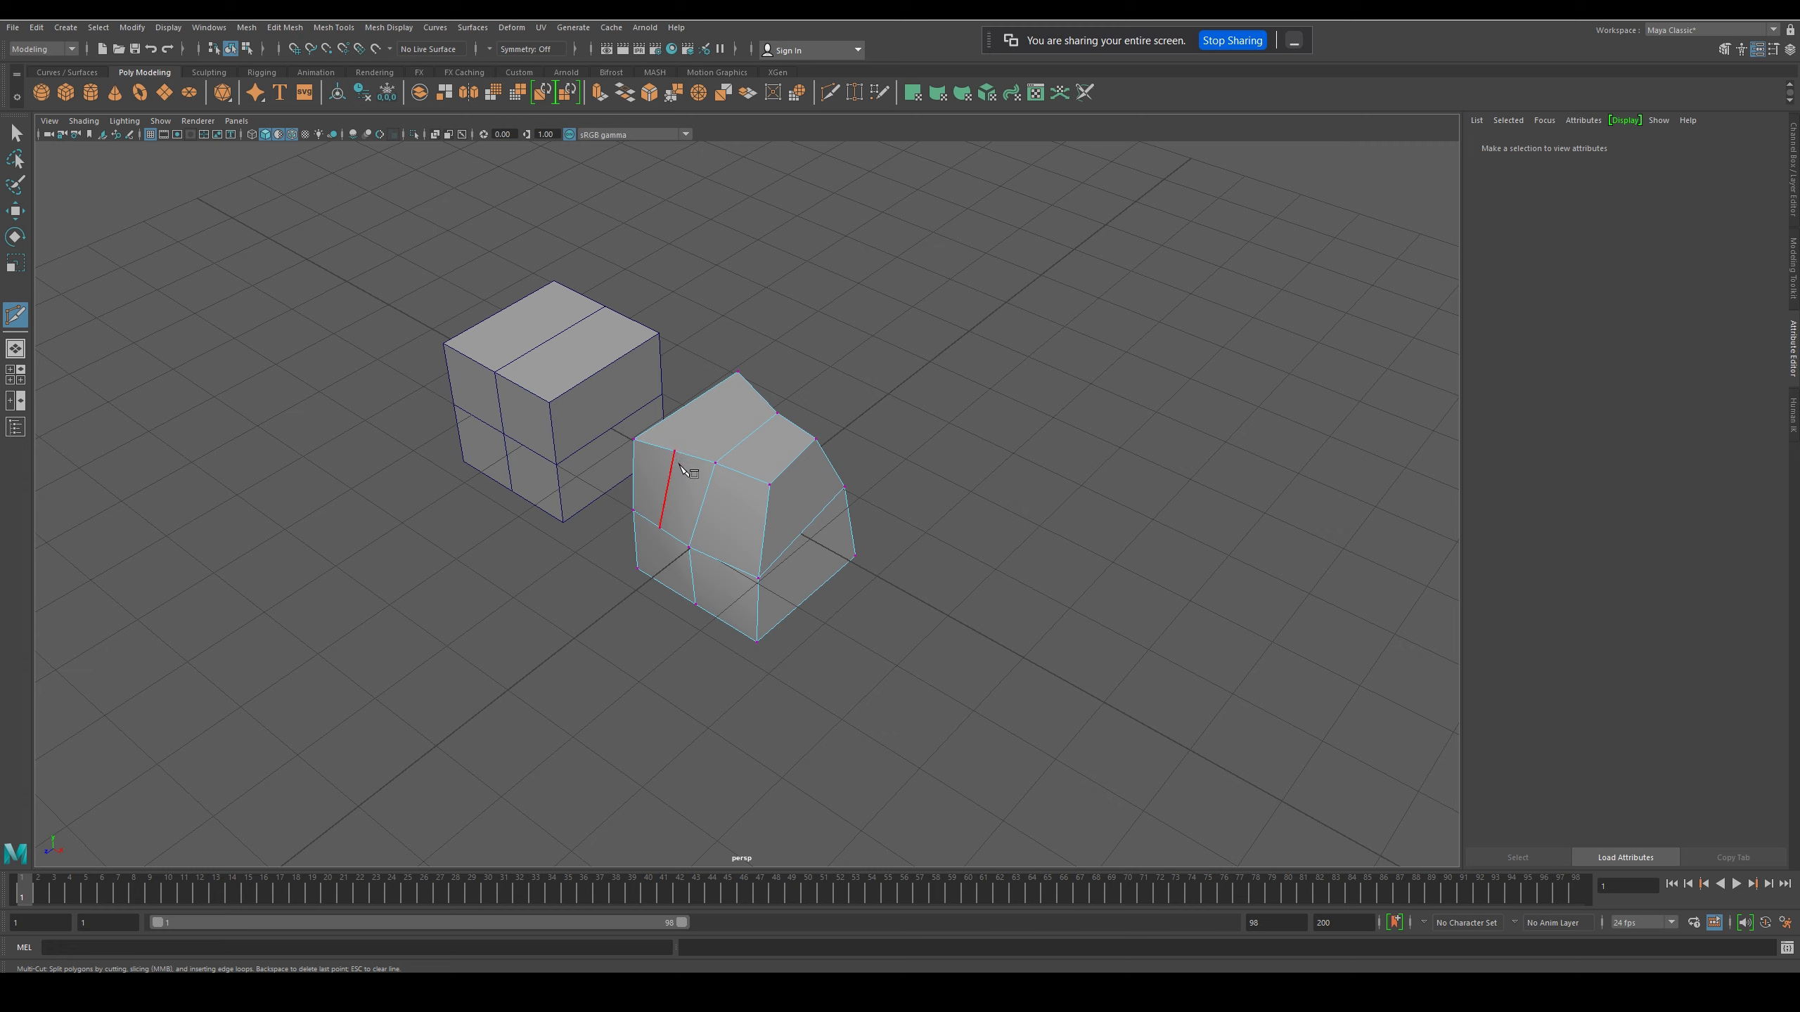
click(679, 462)
click(709, 482)
key(Return)
key(Return)
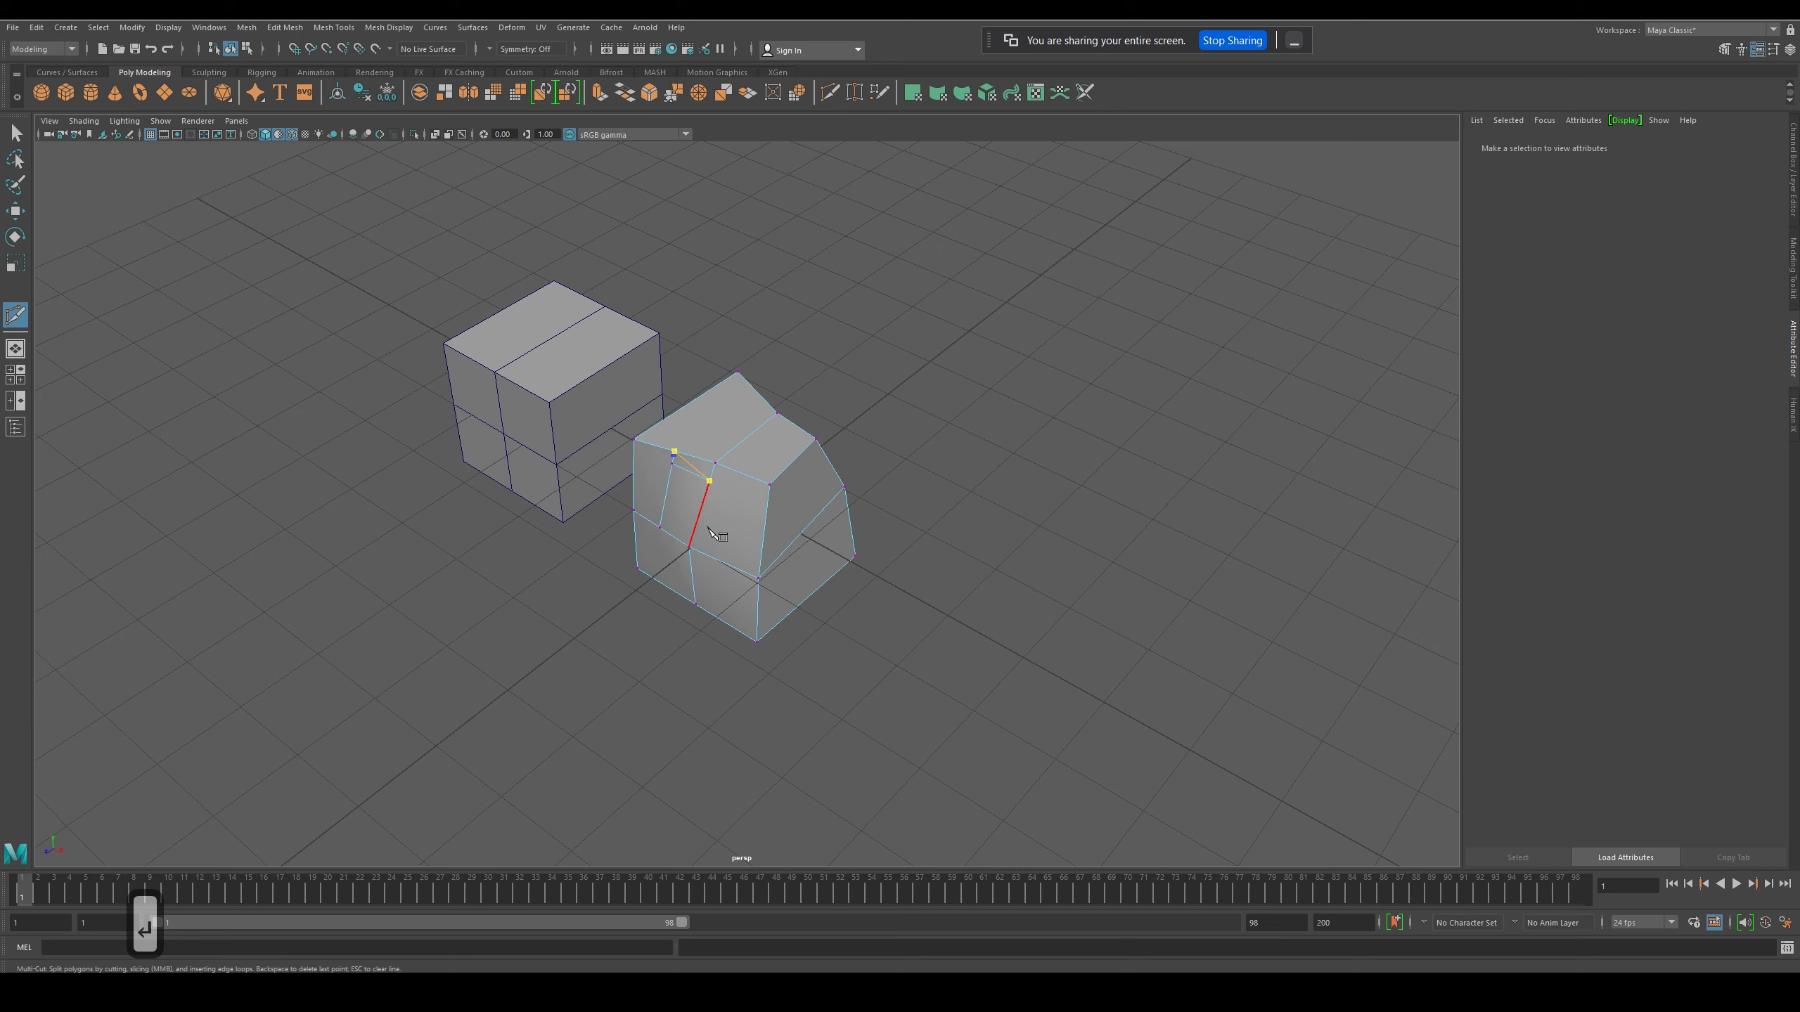
key(Return)
- Move the extra vertex near the top of the vertical cut slightly down, then try deleting it and undo the deletion
click(14, 210)
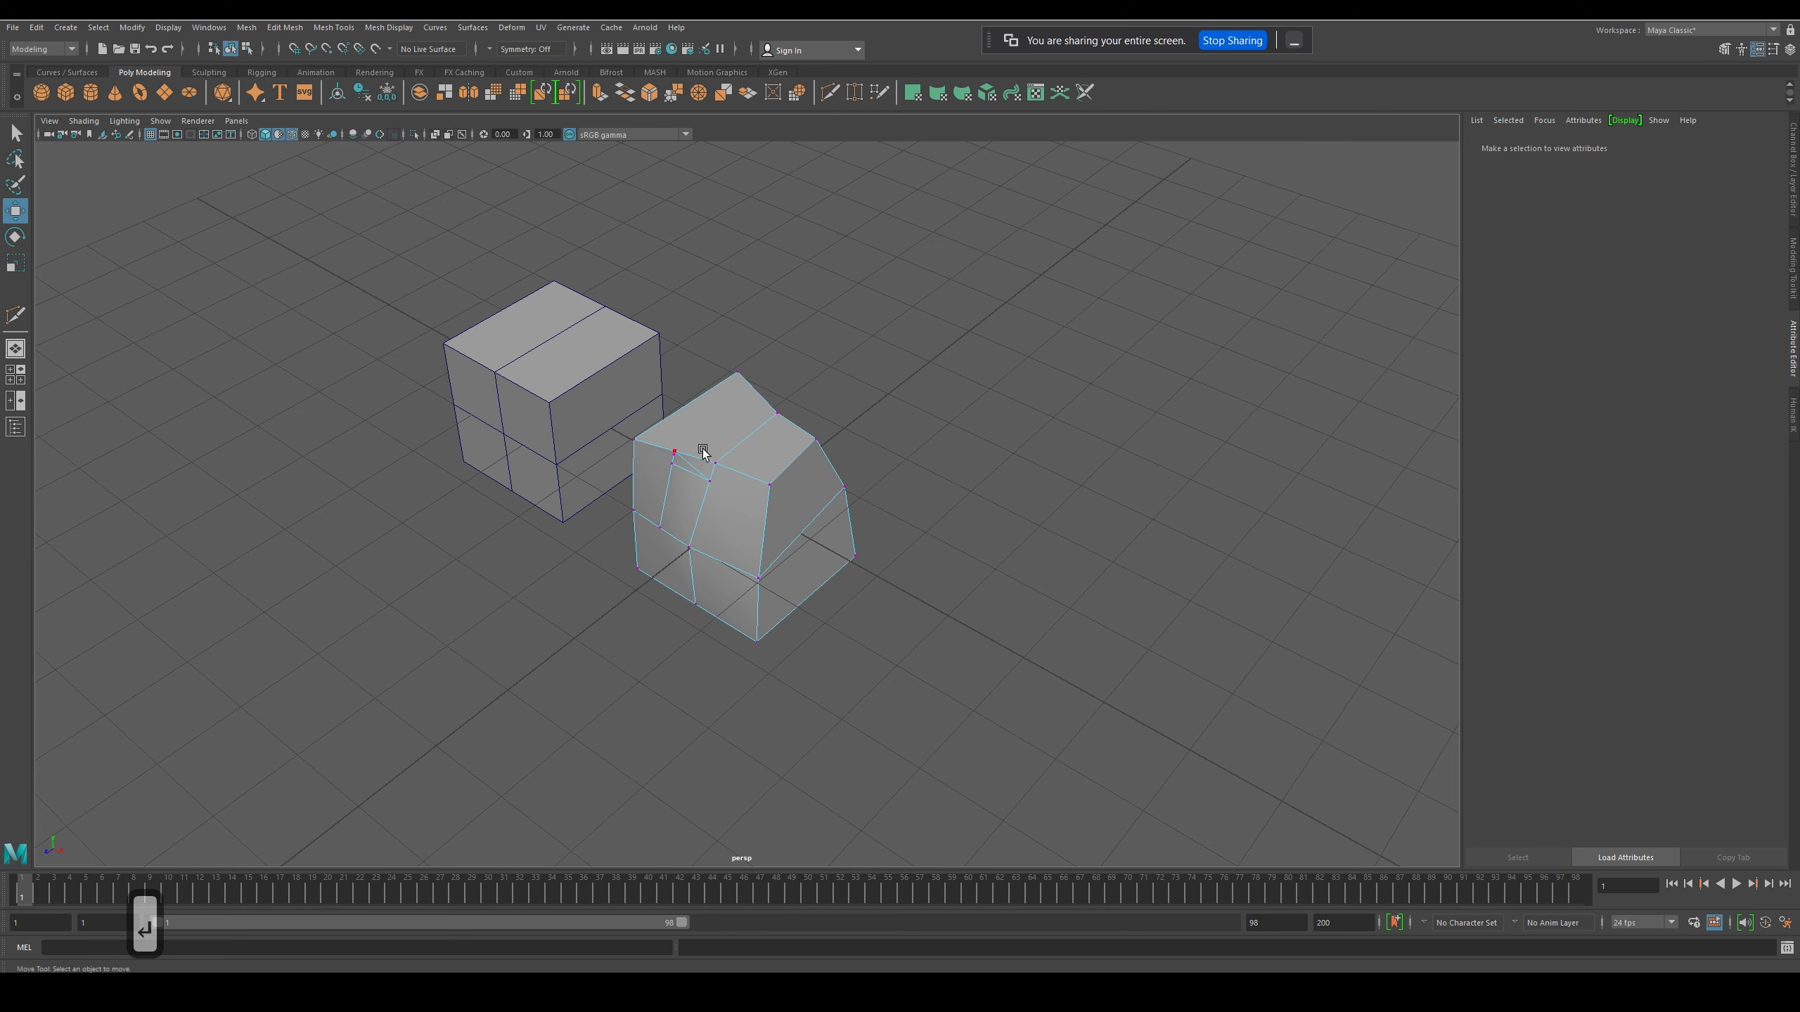
scroll(703, 449, up, 5)
scroll(597, 424, up, 1)
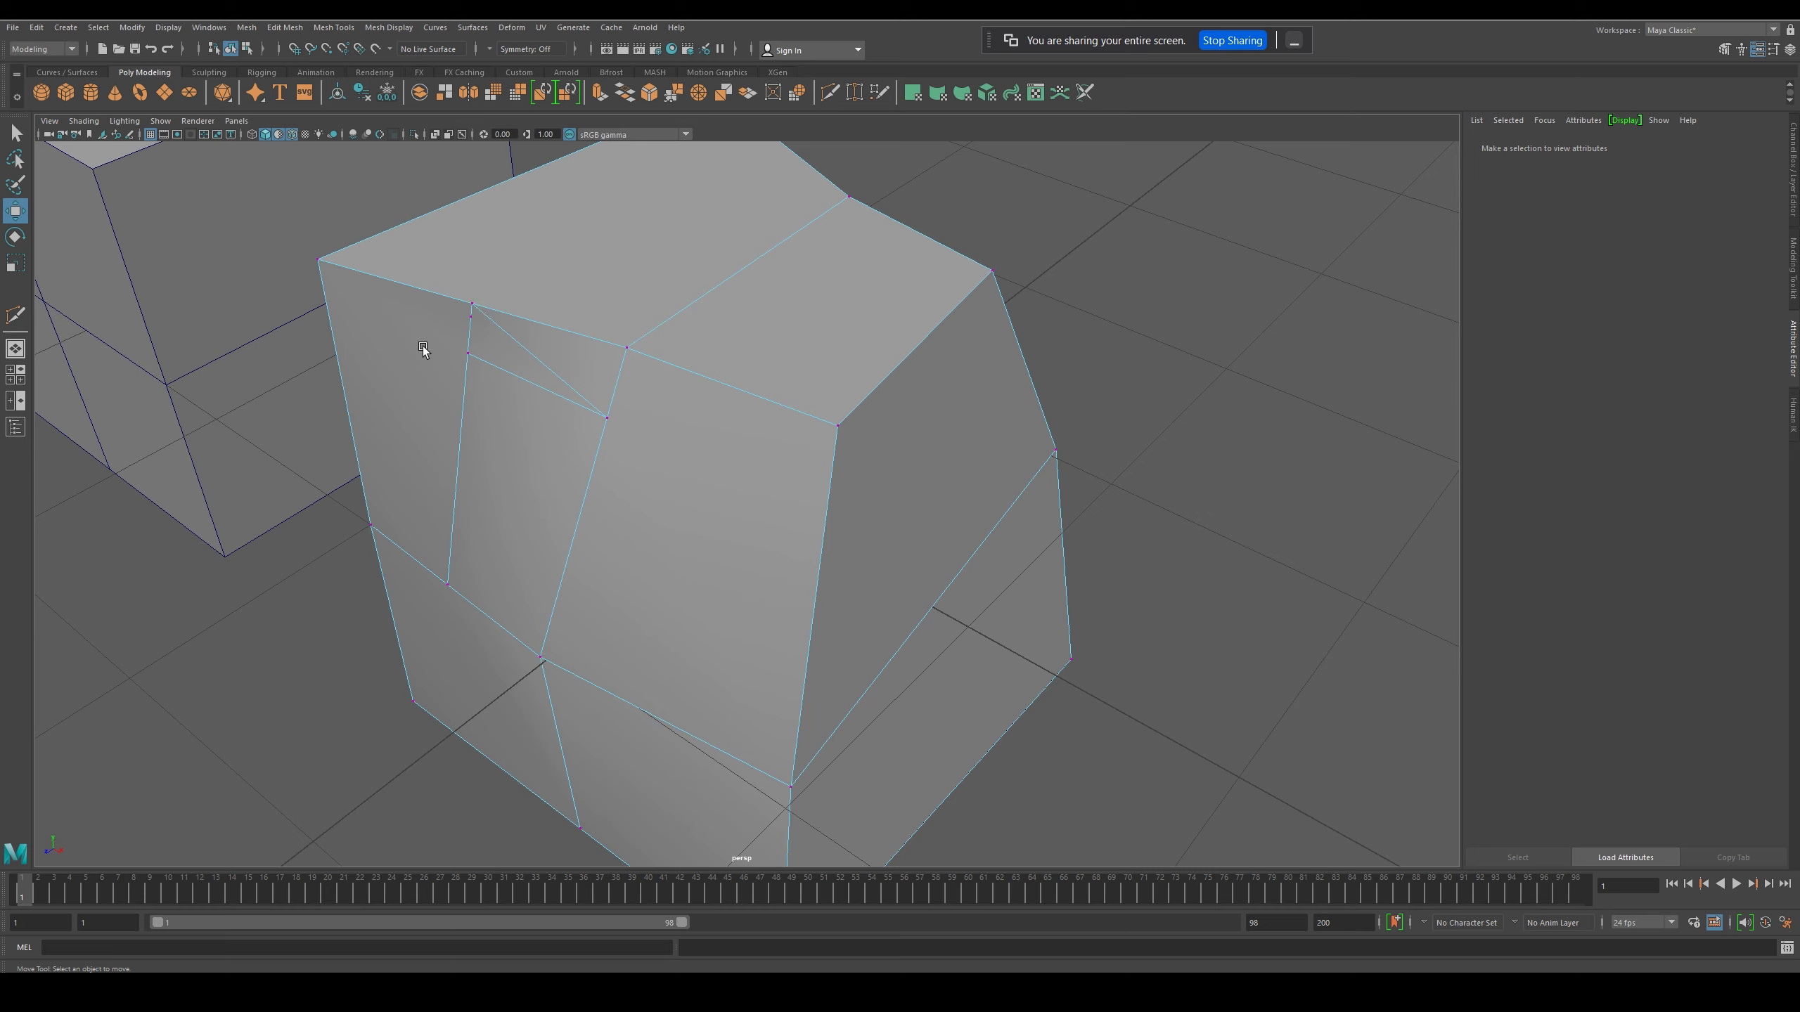
click(471, 320)
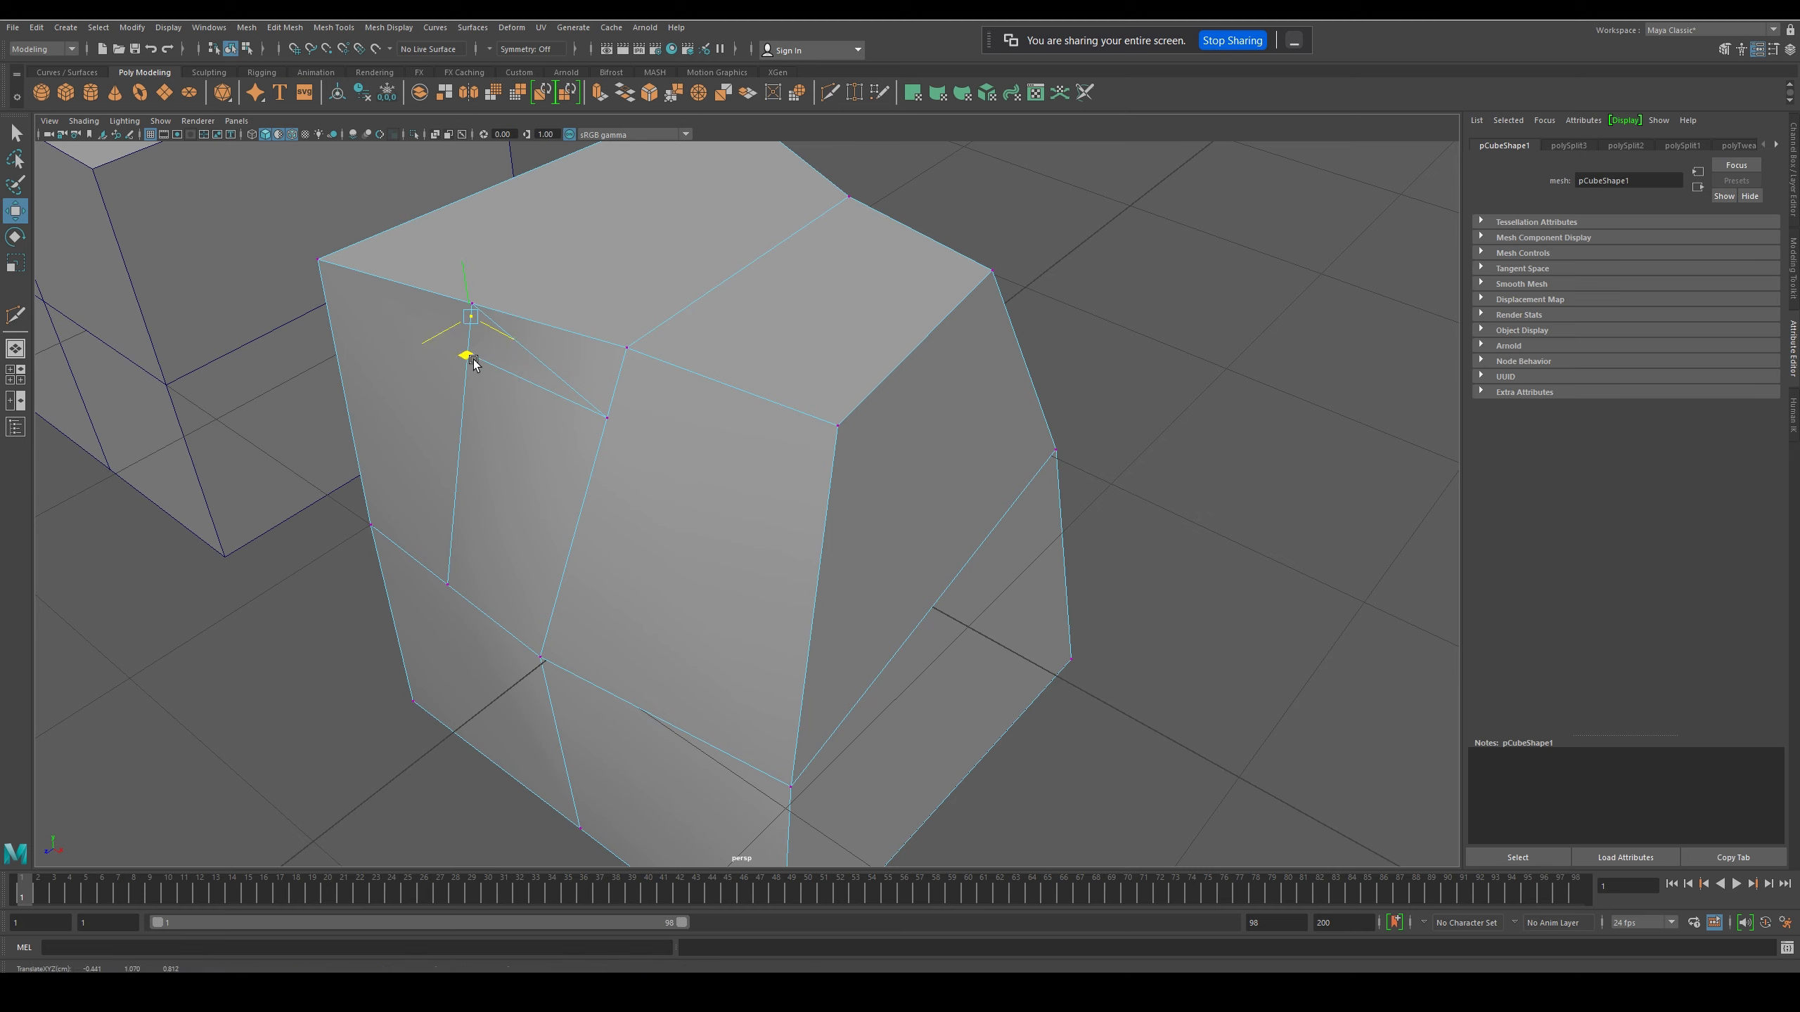
mouse_move(473, 362)
mouse_down()
mouse_move(447, 363)
mouse_move(465, 366)
mouse_up()
key(Delete)
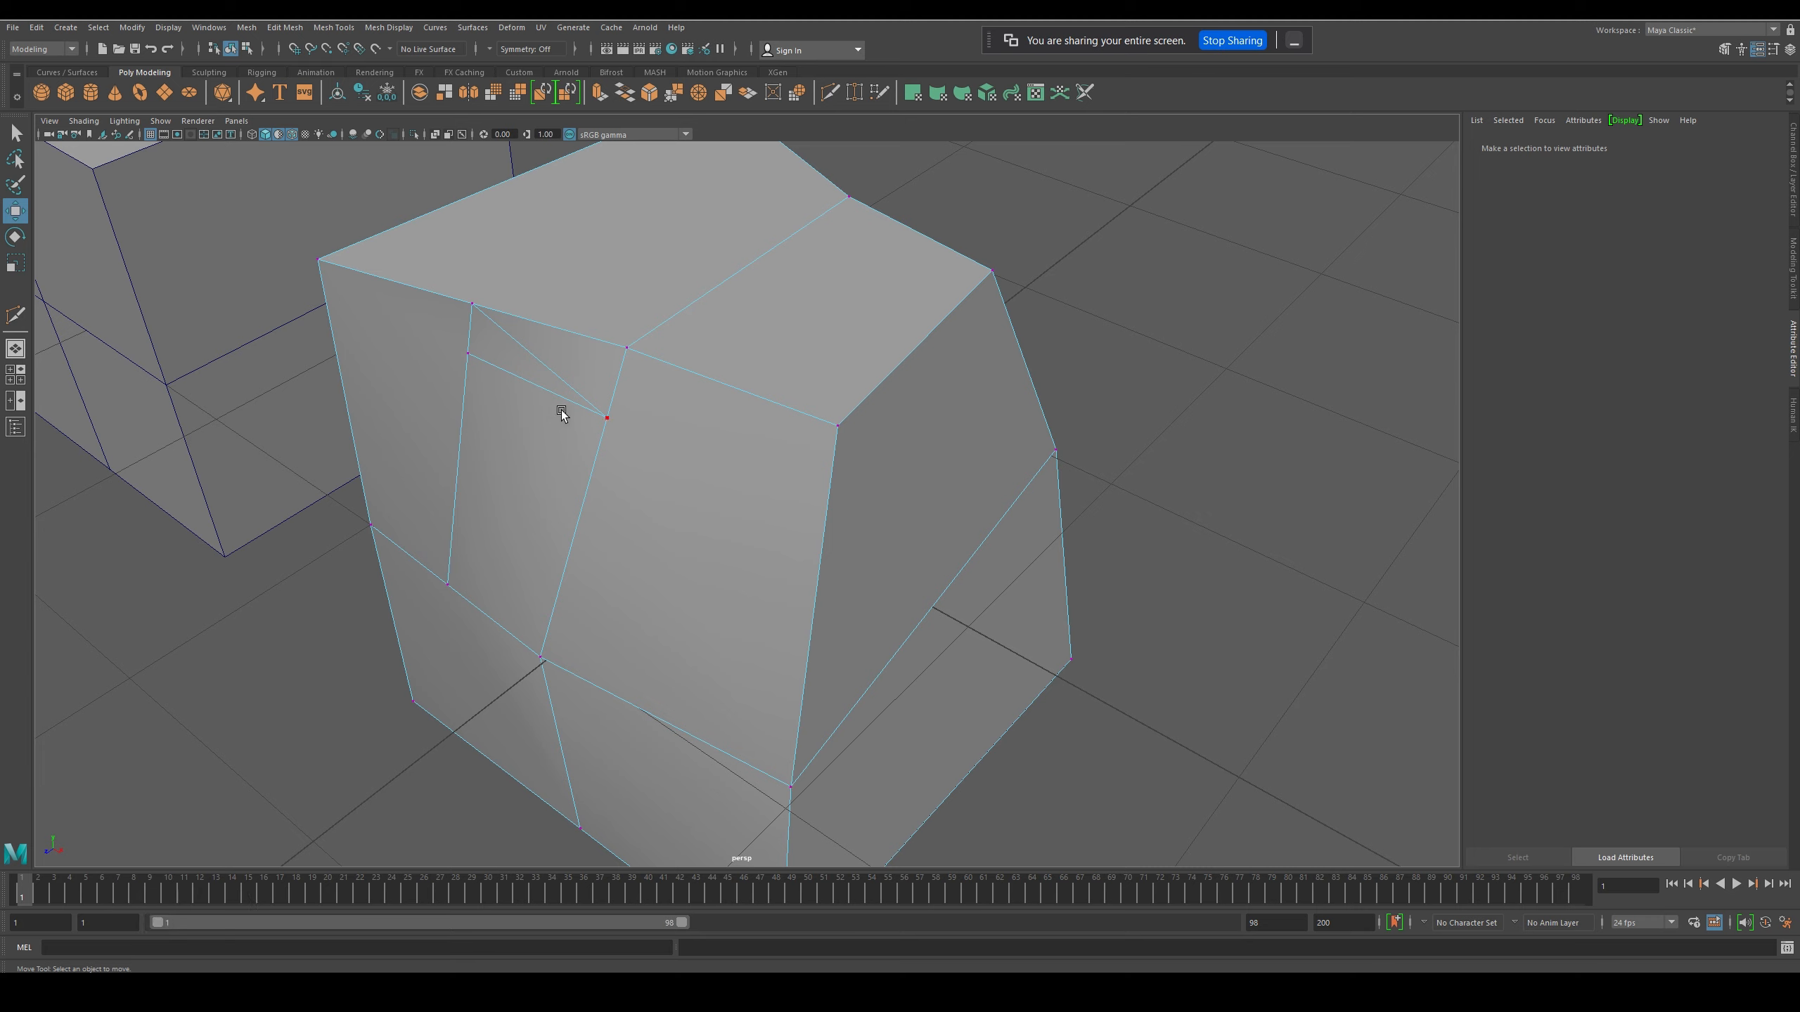
key(ctrl+z)
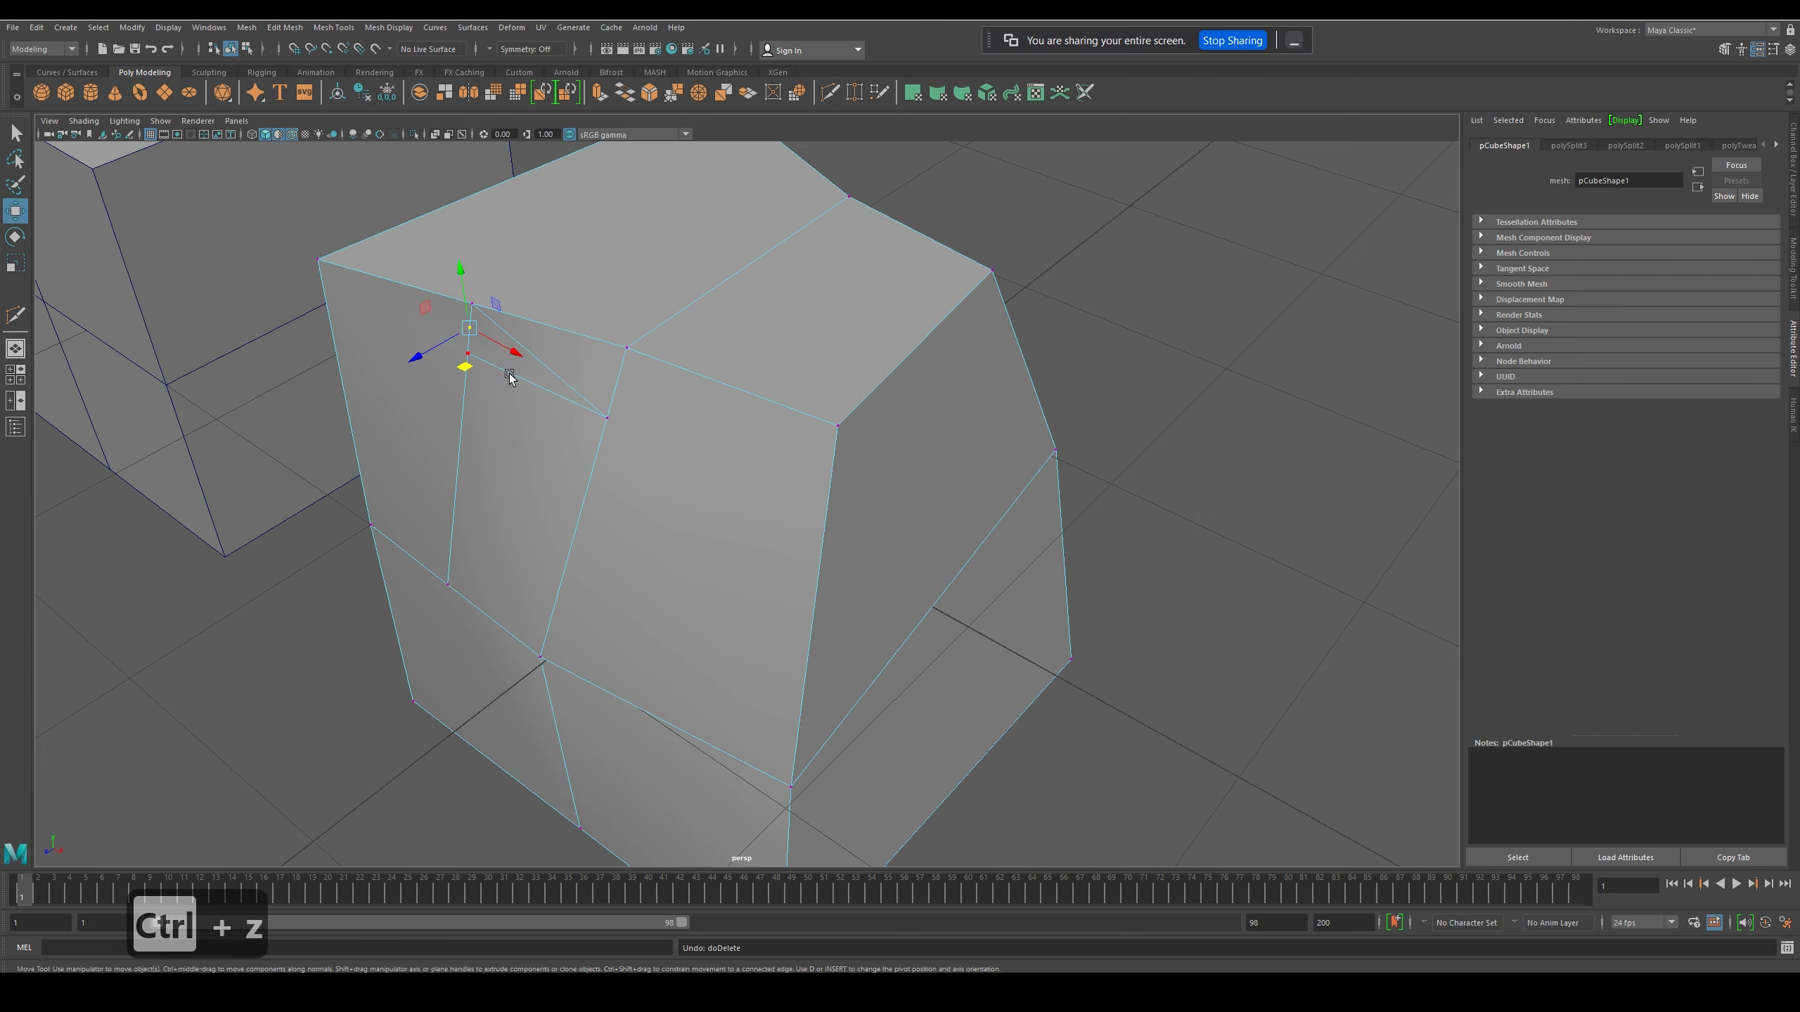
- Merge the extra vertex into the vertex above it on the top edge with the Target Weld Tool
right_click(469, 329)
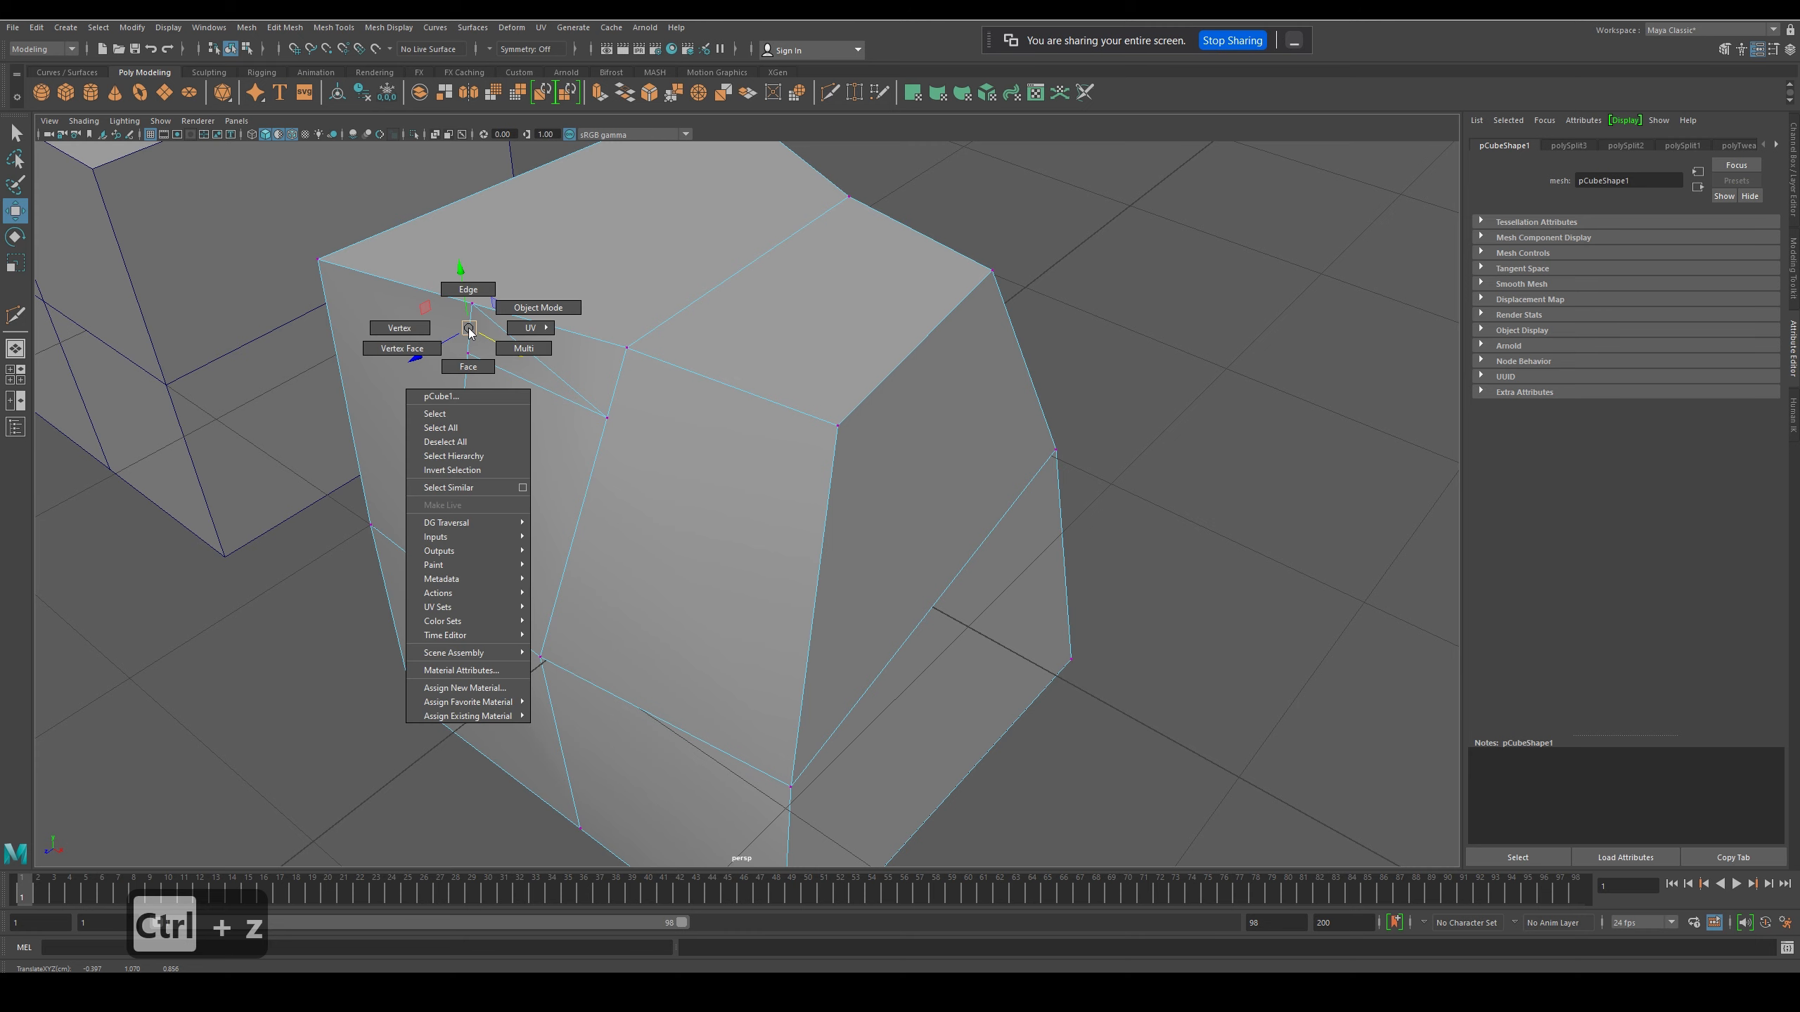
shift+right_click(472, 329)
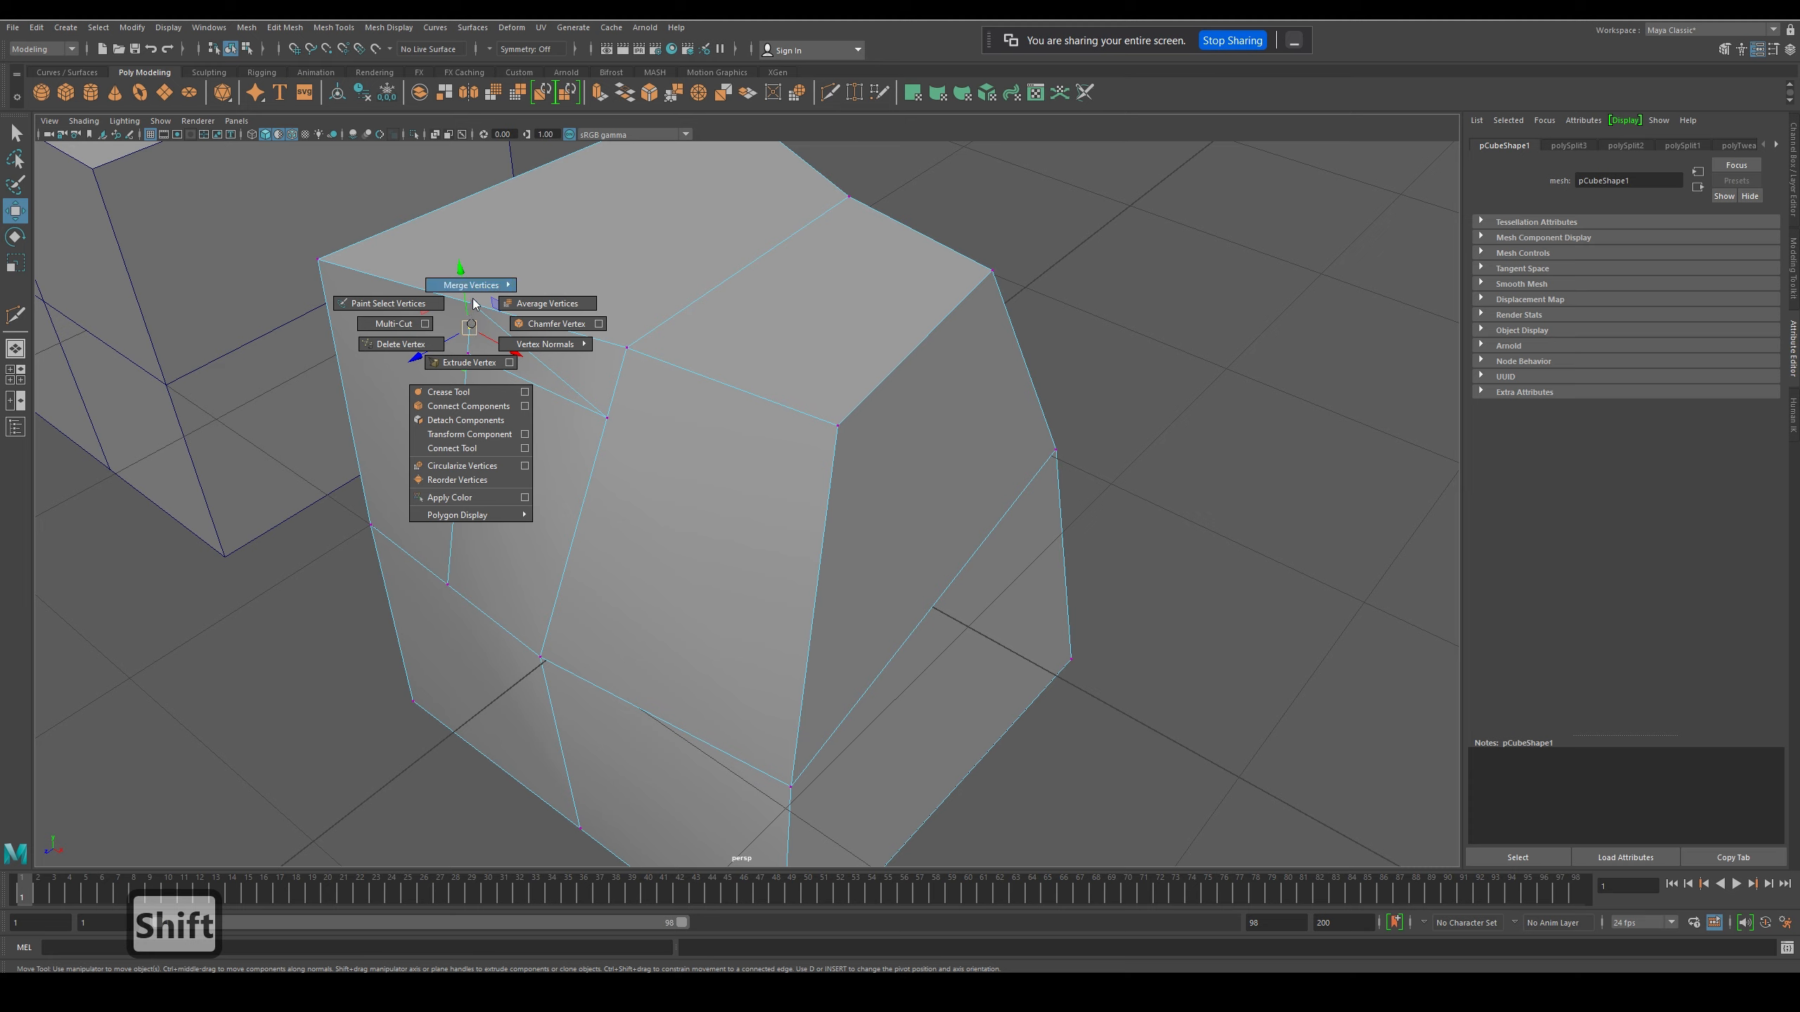
mouse_move(480, 290)
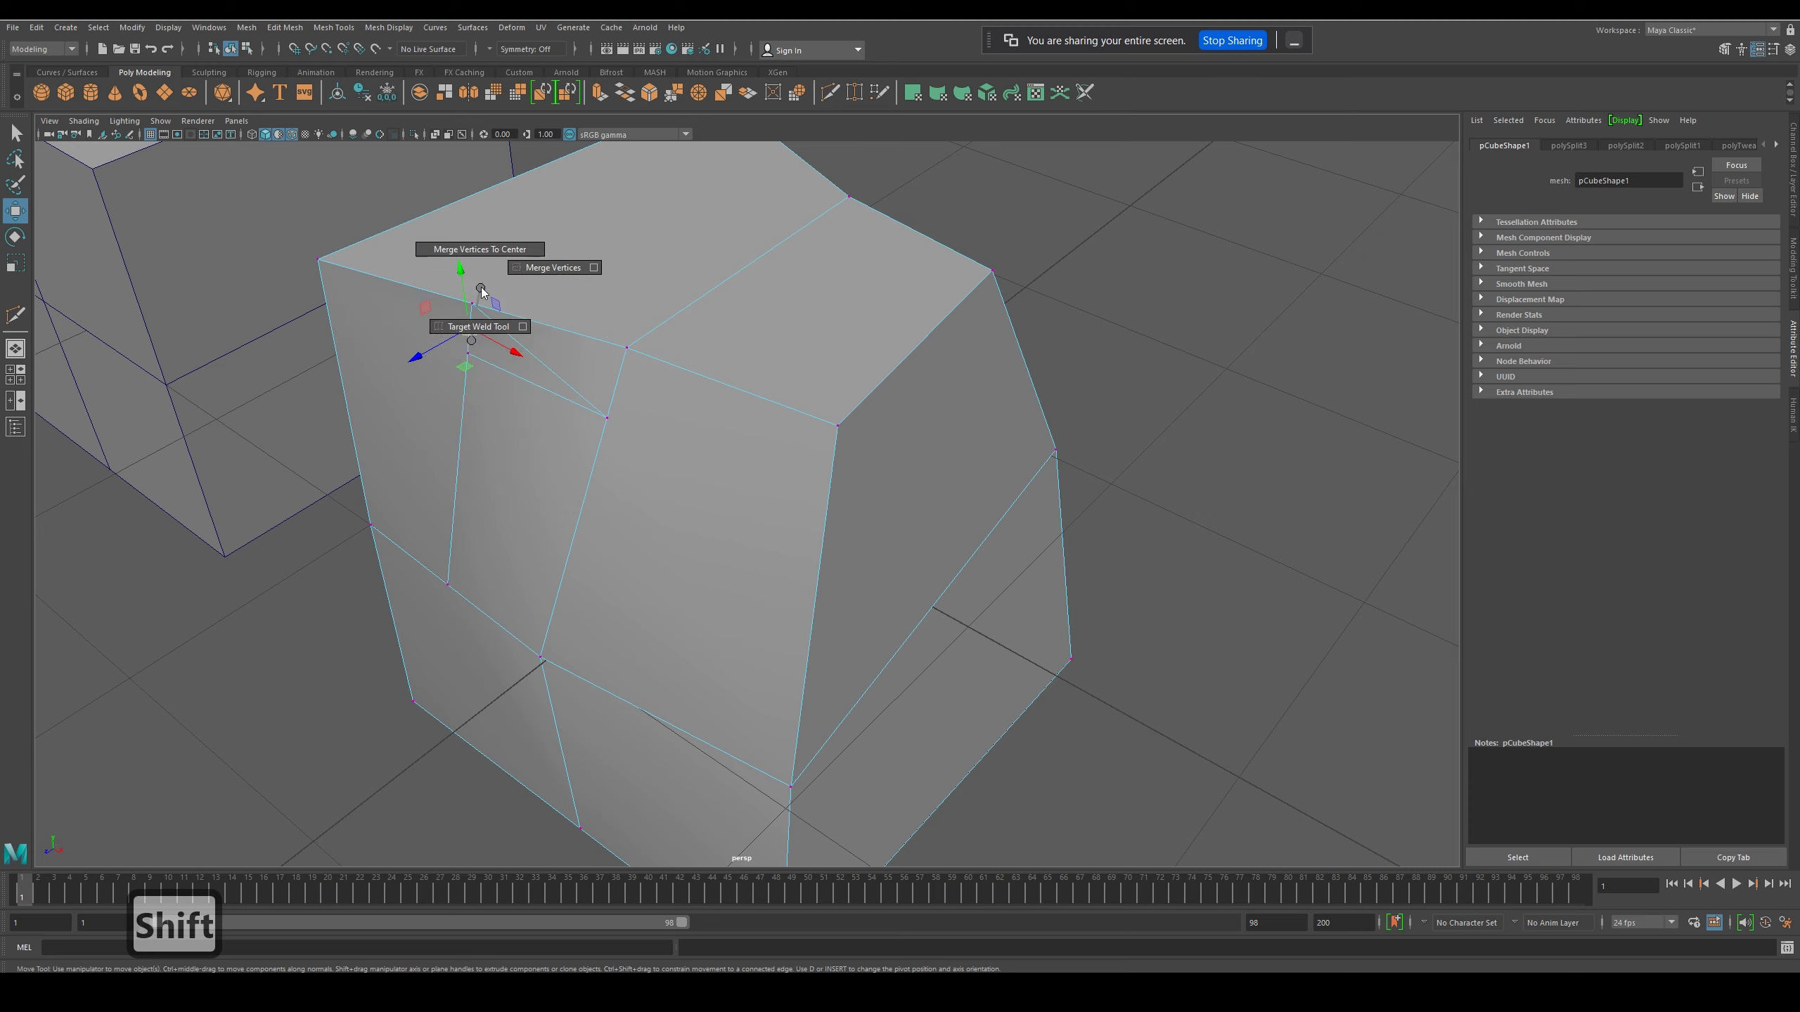
click(474, 327)
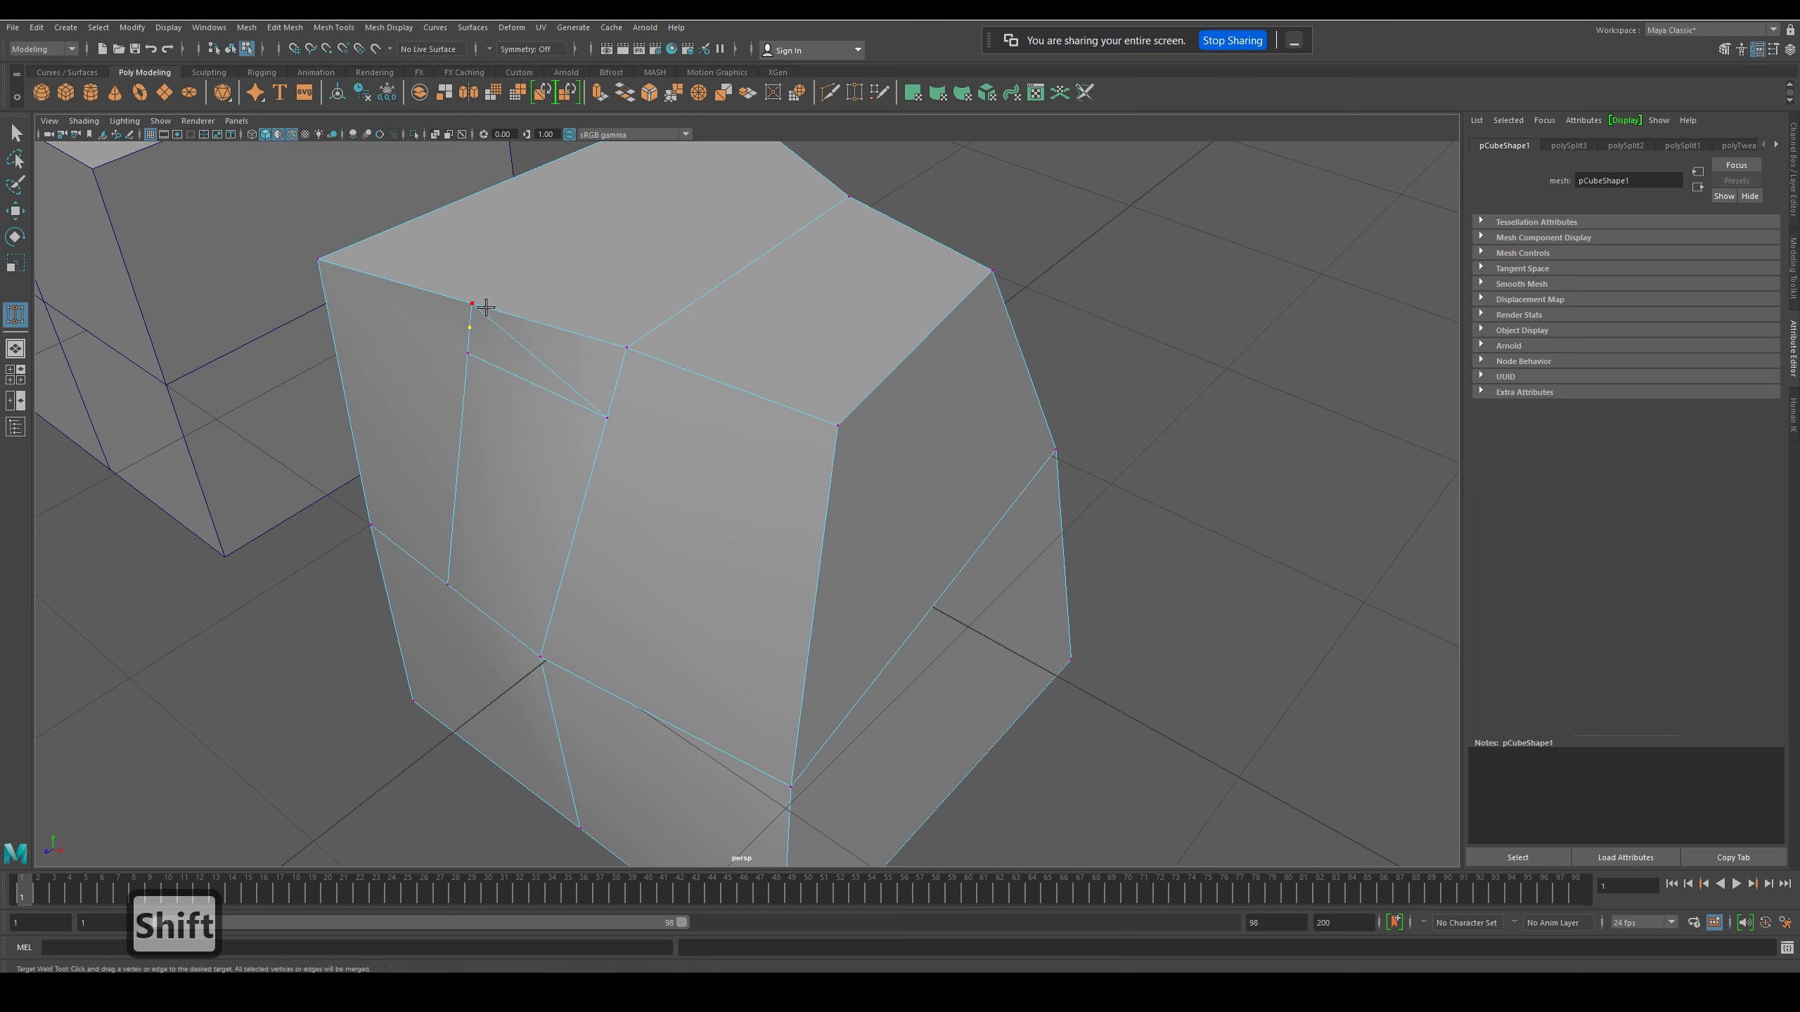
click(483, 317)
drag(481, 341, 473, 305)
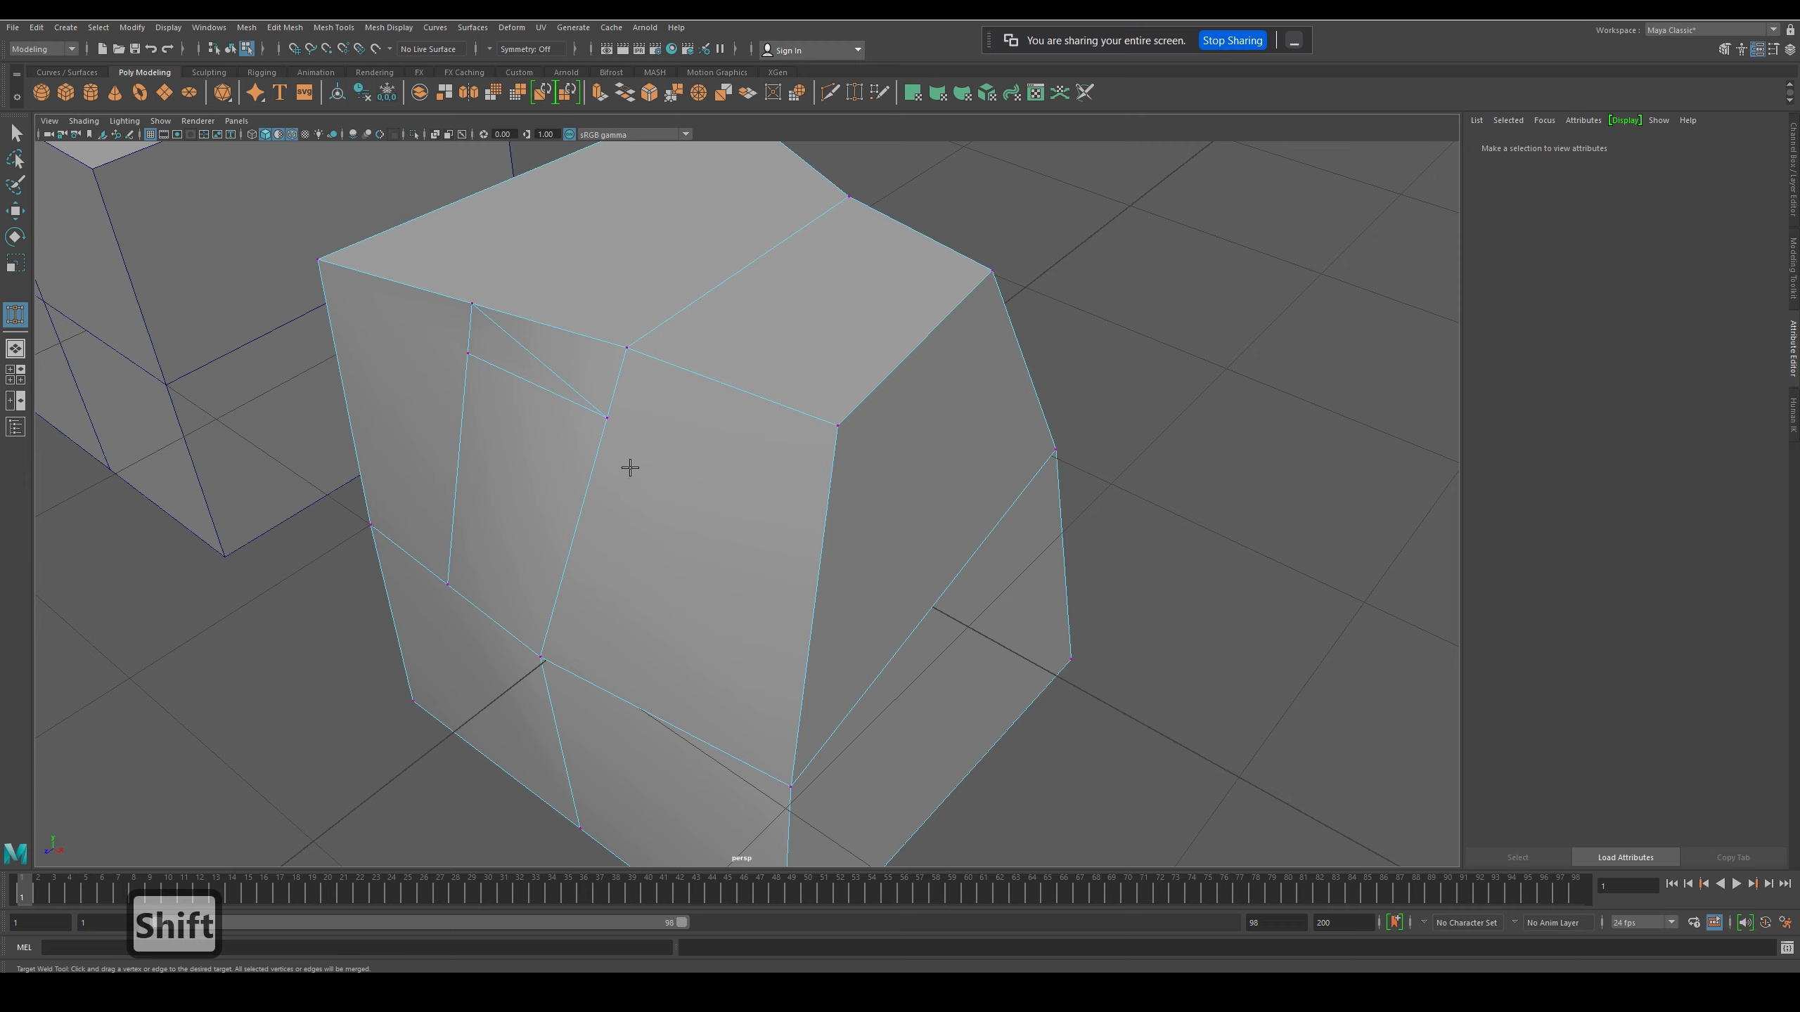
- Multi-Cut across the upper front face farther from the other cube and continue around the corner over the adjoining side face
click(21, 219)
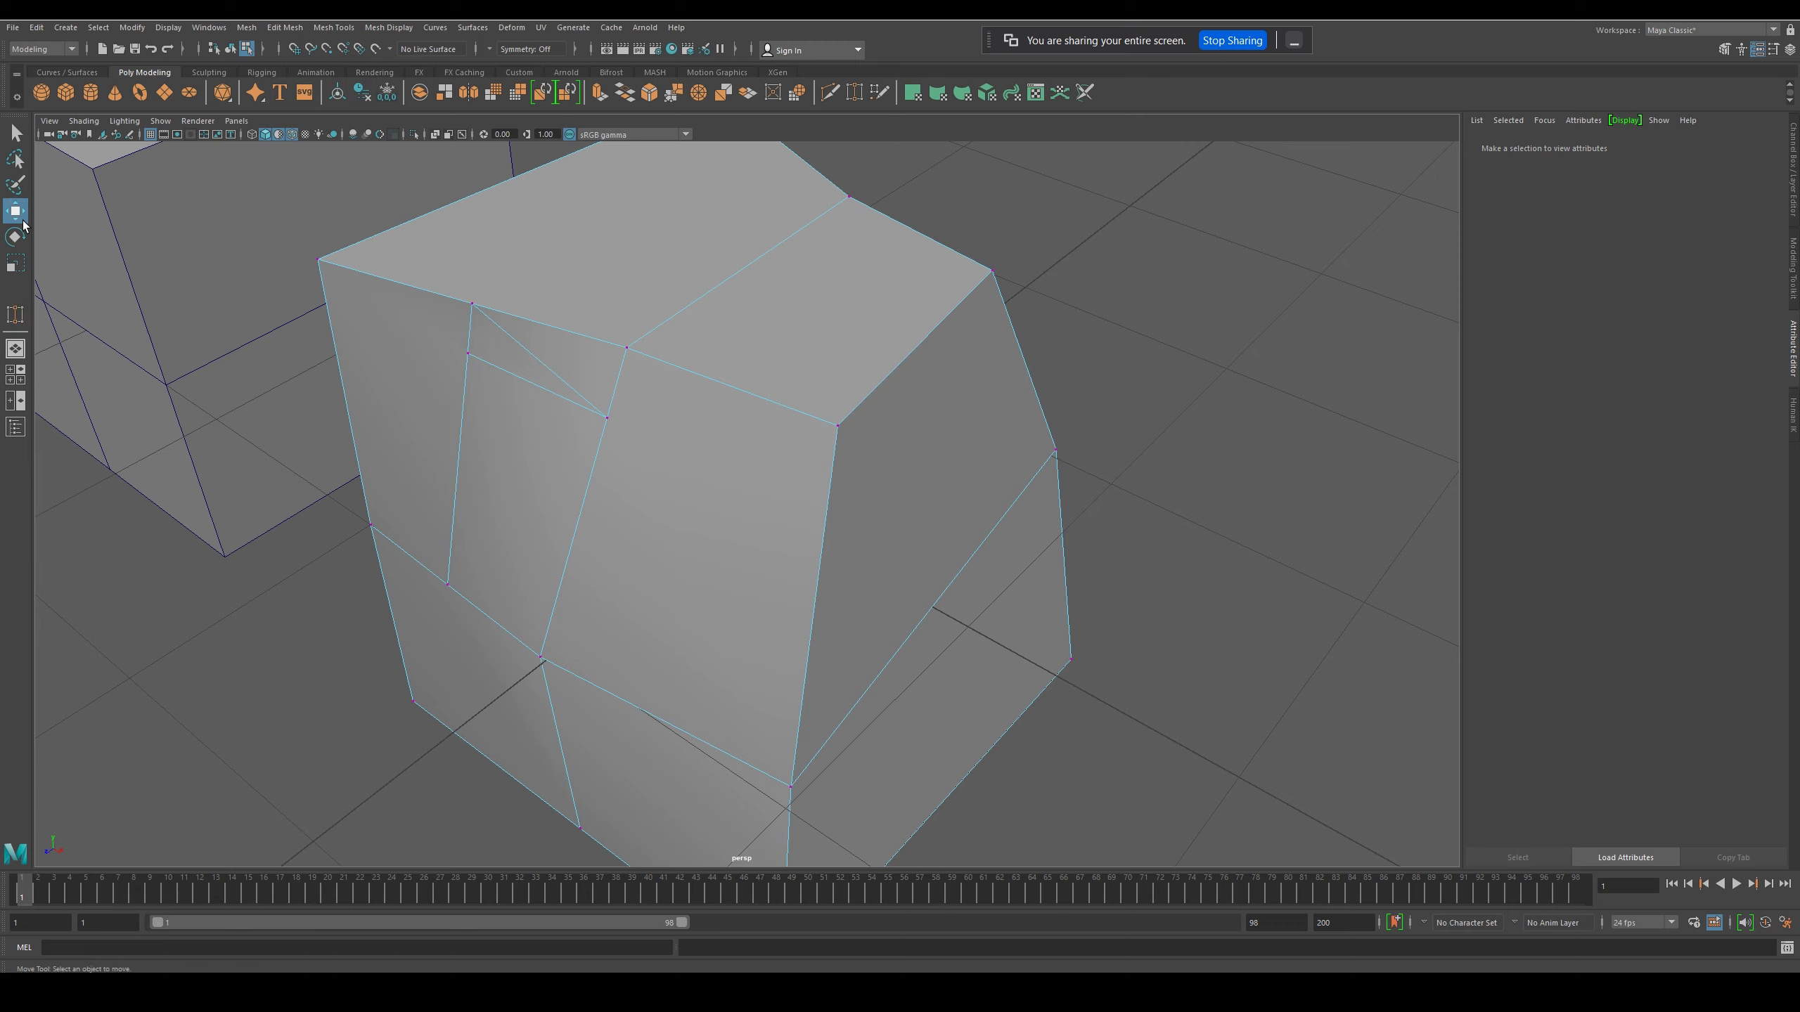
mouse_move(546, 386)
right_down()
mouse_move(549, 466)
mouse_move(553, 392)
mouse_move(520, 383)
right_up()
click(555, 396)
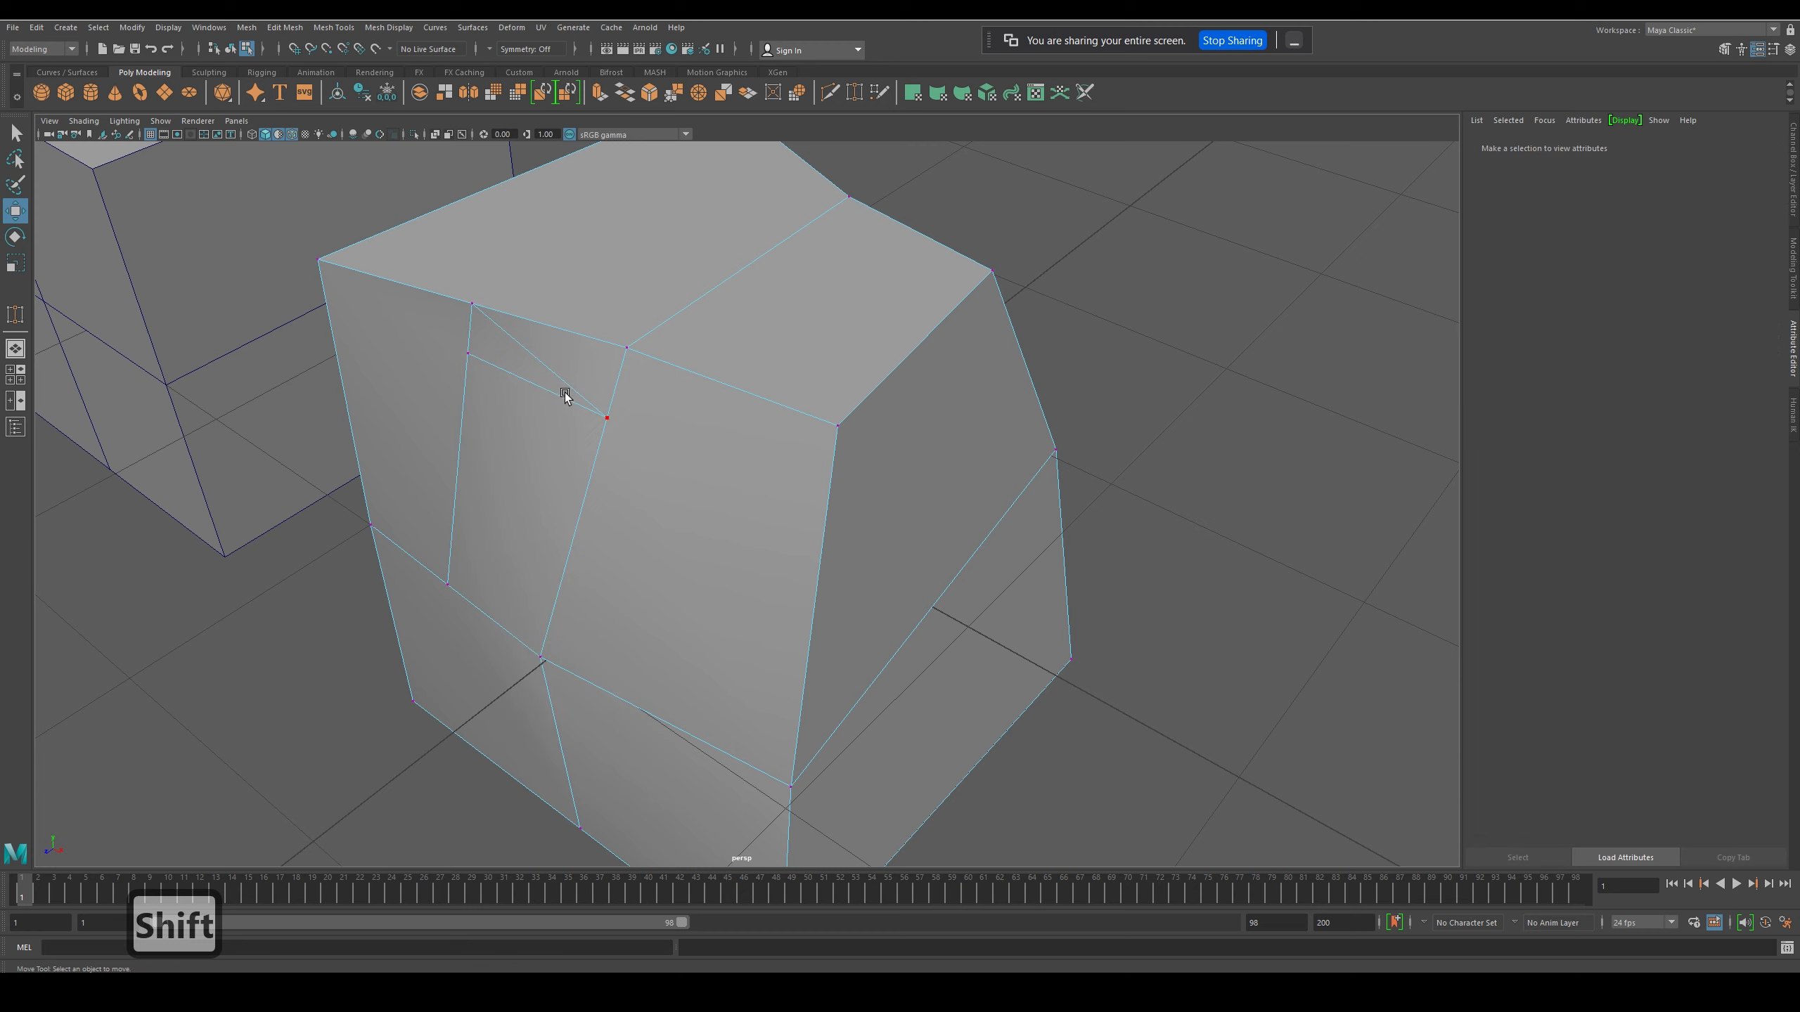
shift+right_drag(607, 420, 529, 419)
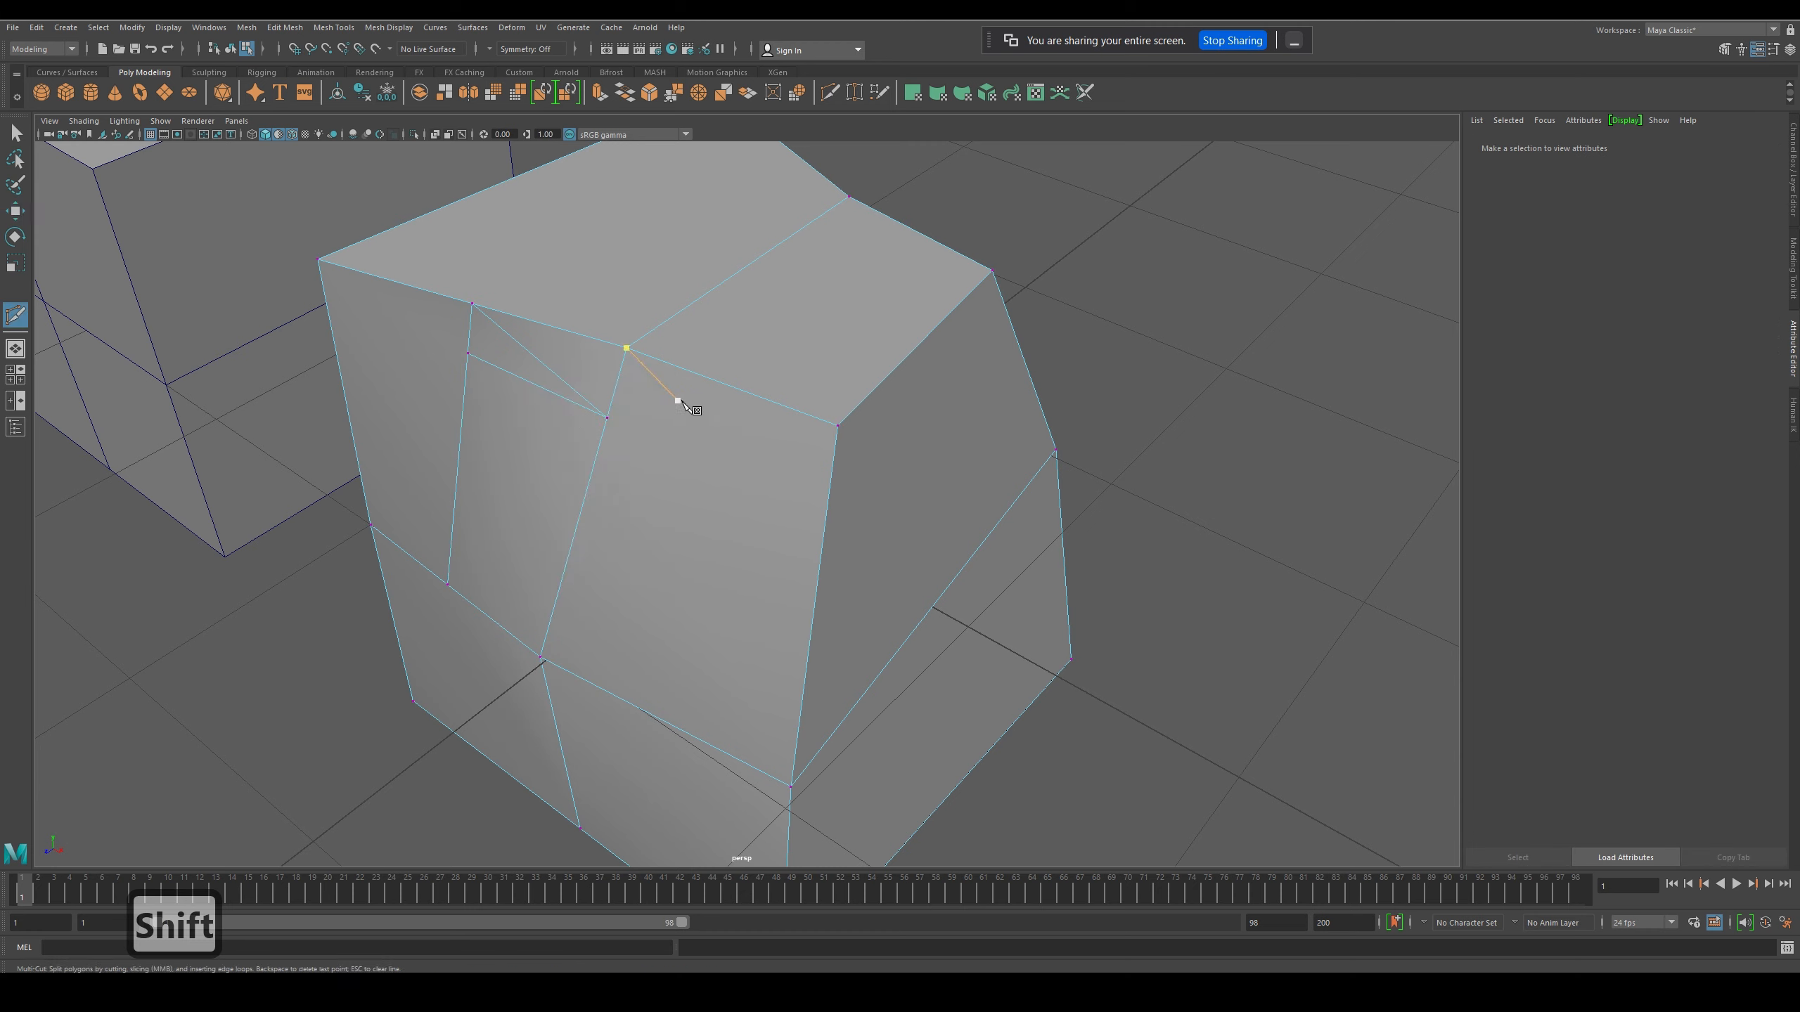
click(586, 495)
click(827, 505)
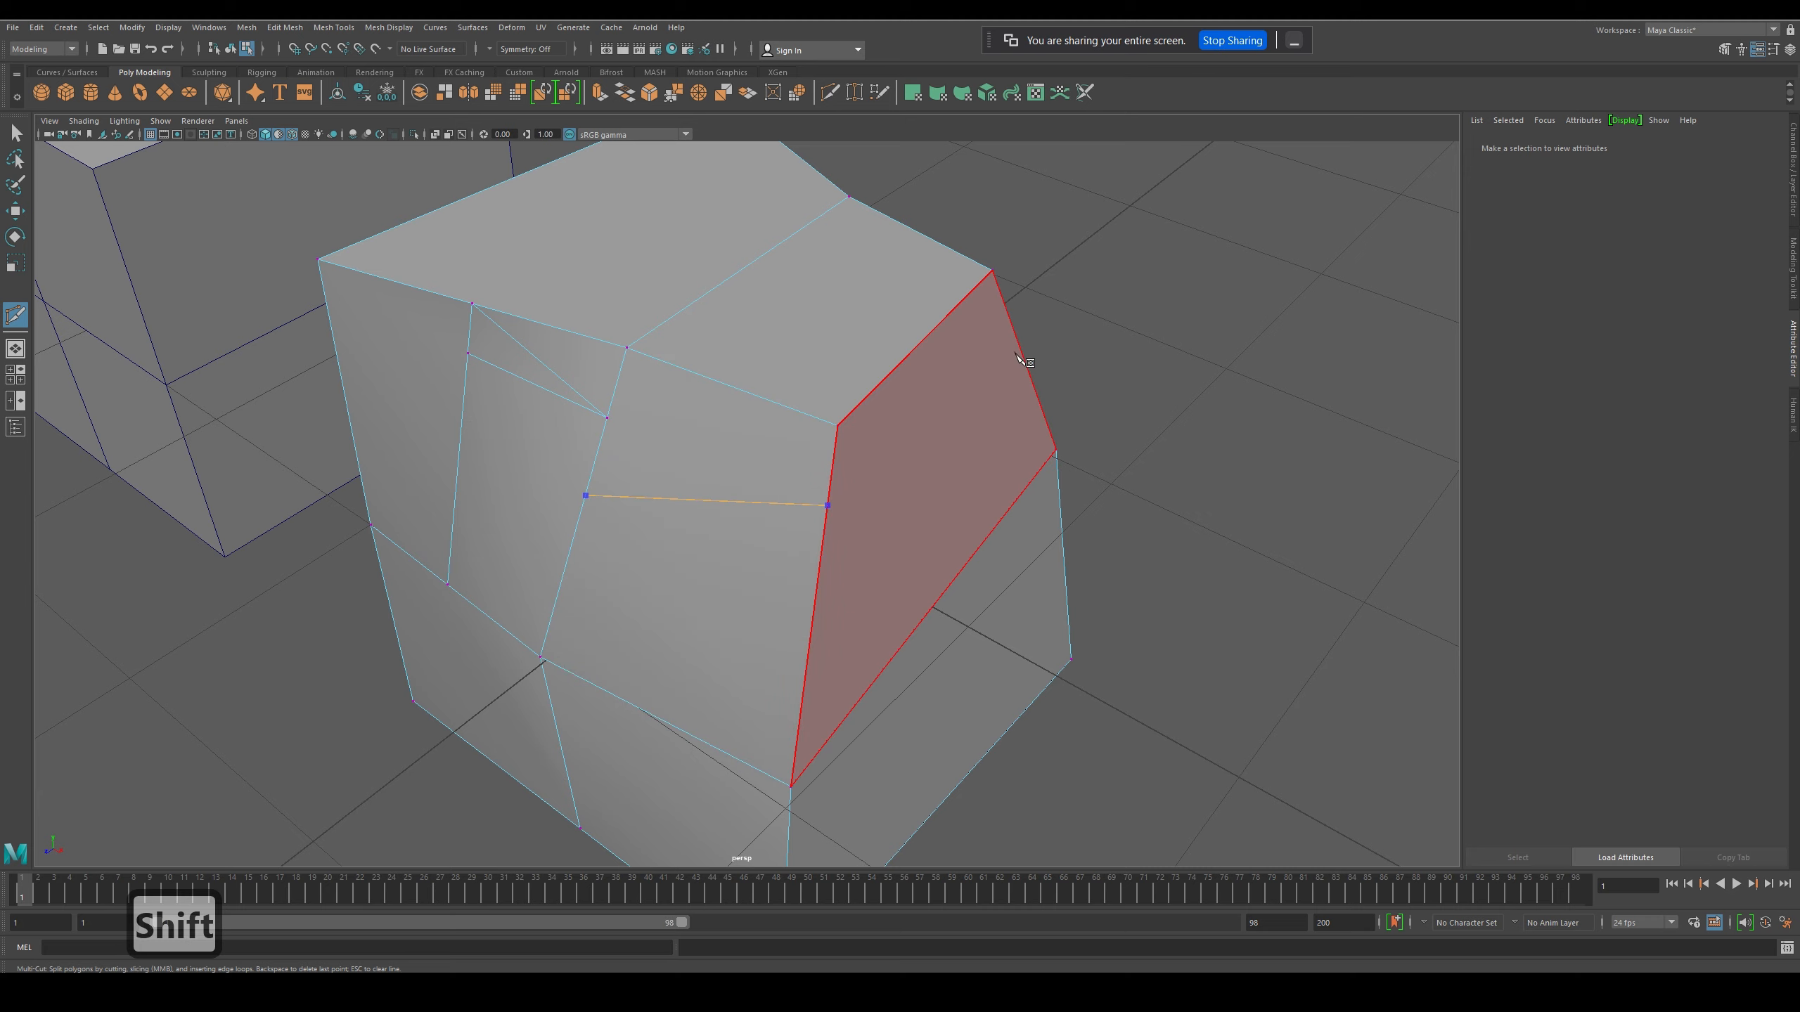
click(1018, 342)
key(Return)
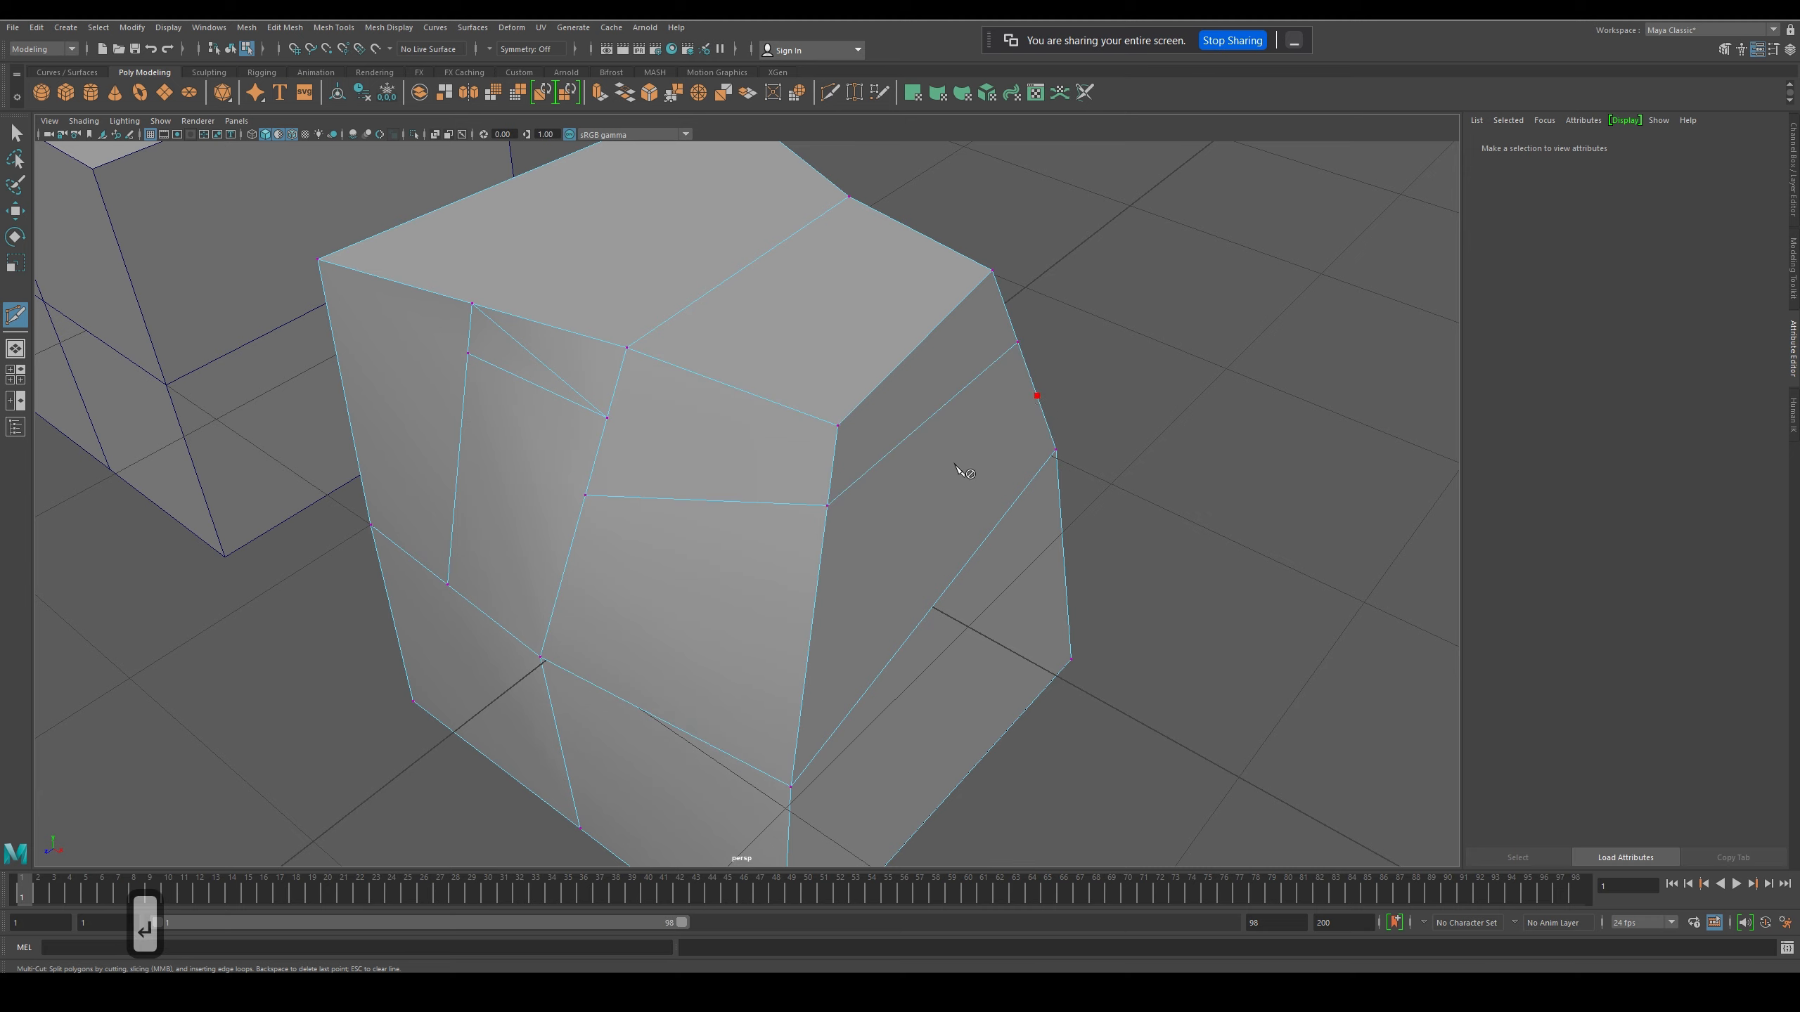
- Add a second cut below the first one, running across the same side face and front face
click(816, 589)
key(Return)
click(570, 551)
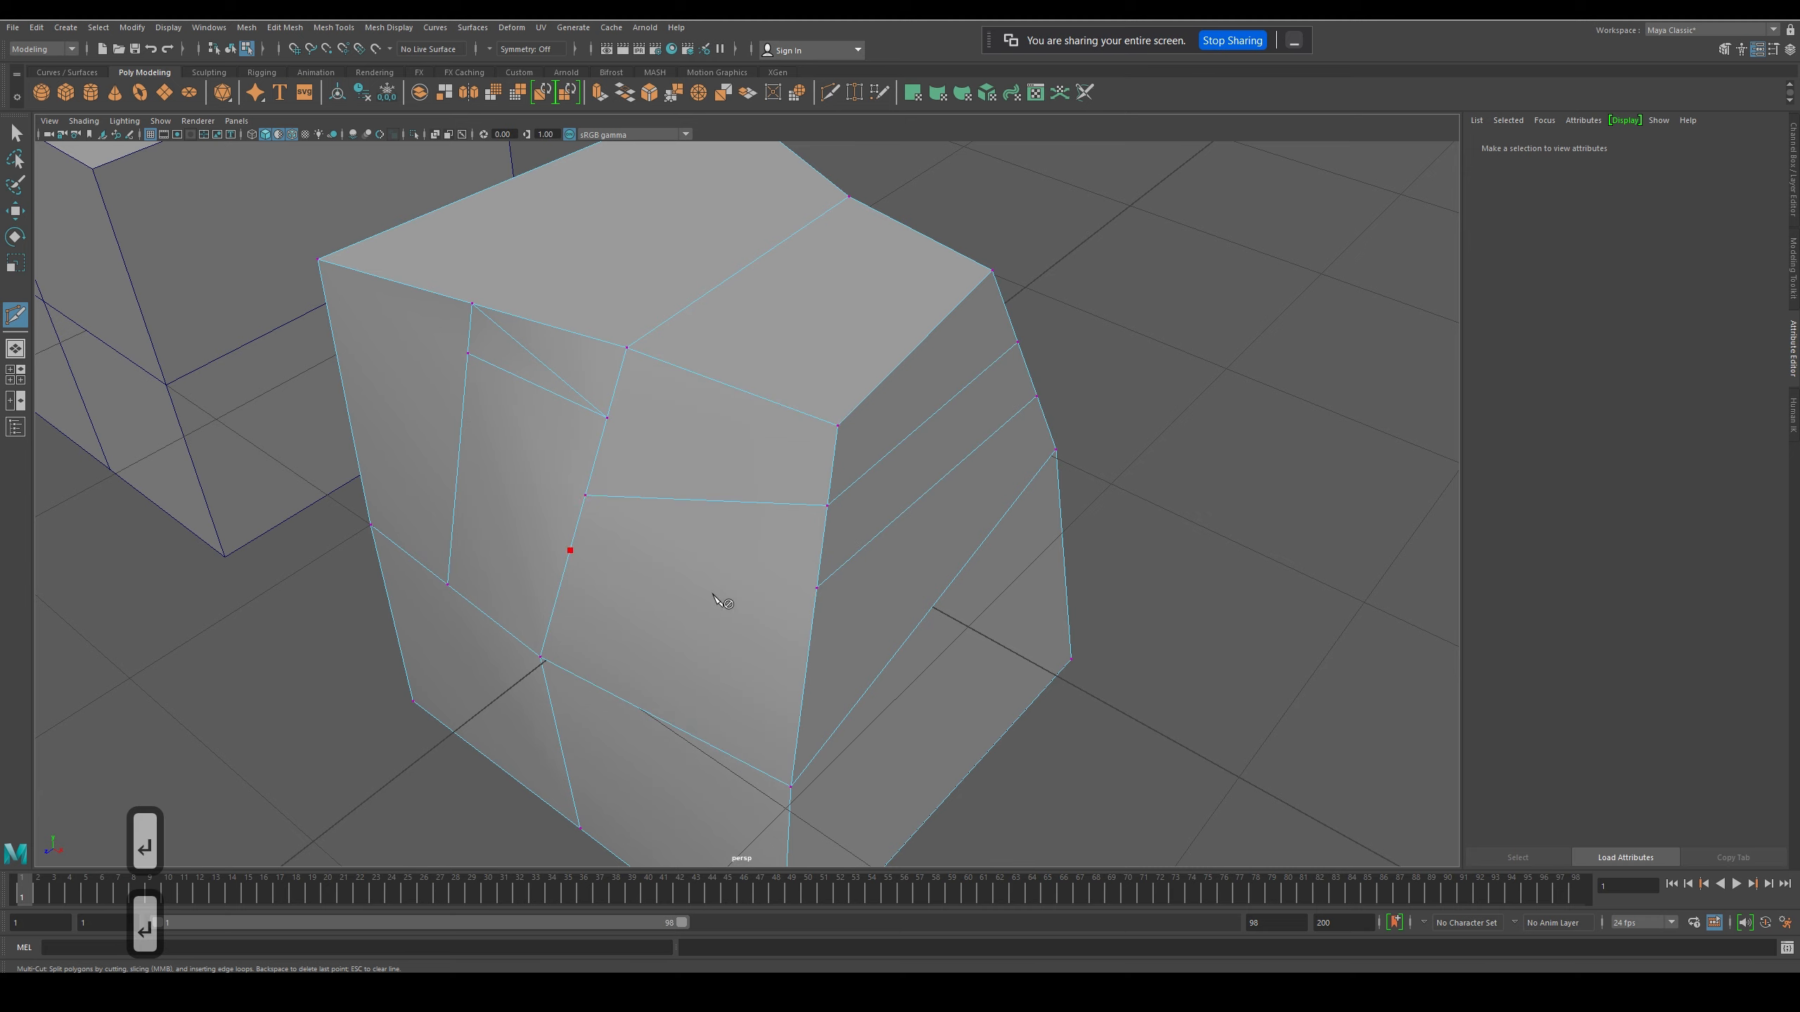
click(816, 589)
key(Return)
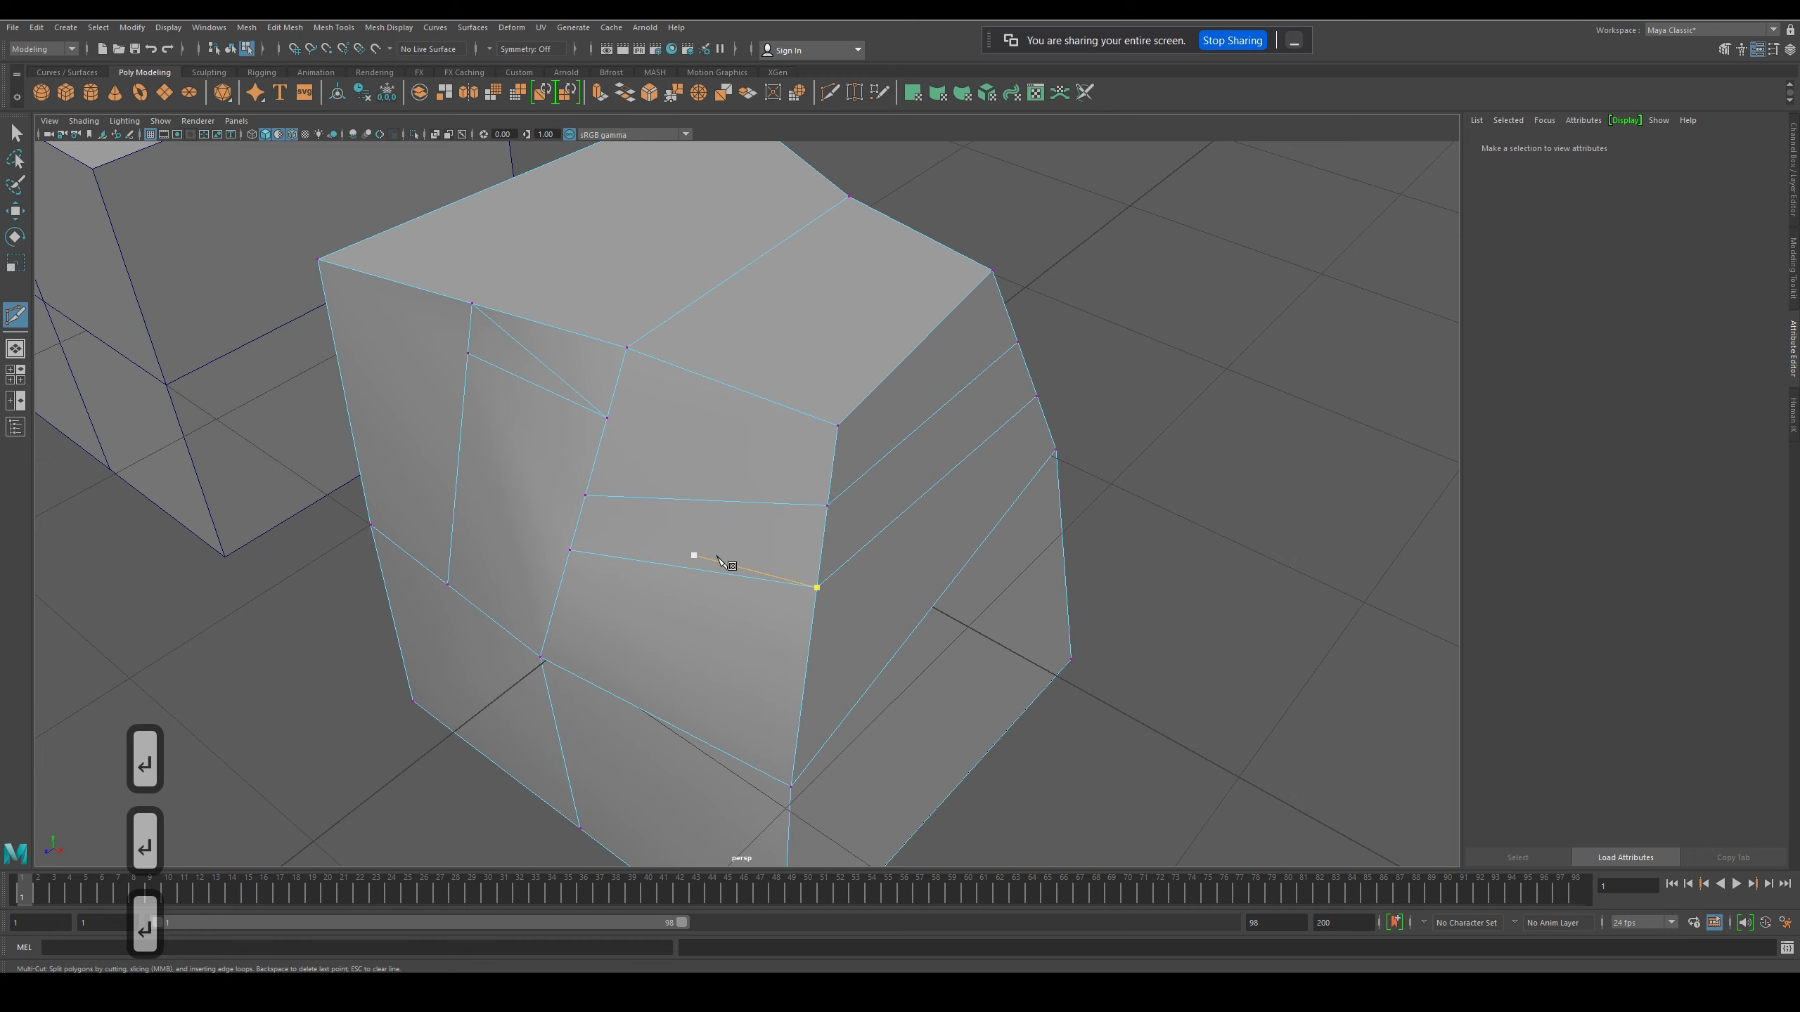
- Reshape the front corner by moving its top vertex and the cut vertex just below it
key(w)
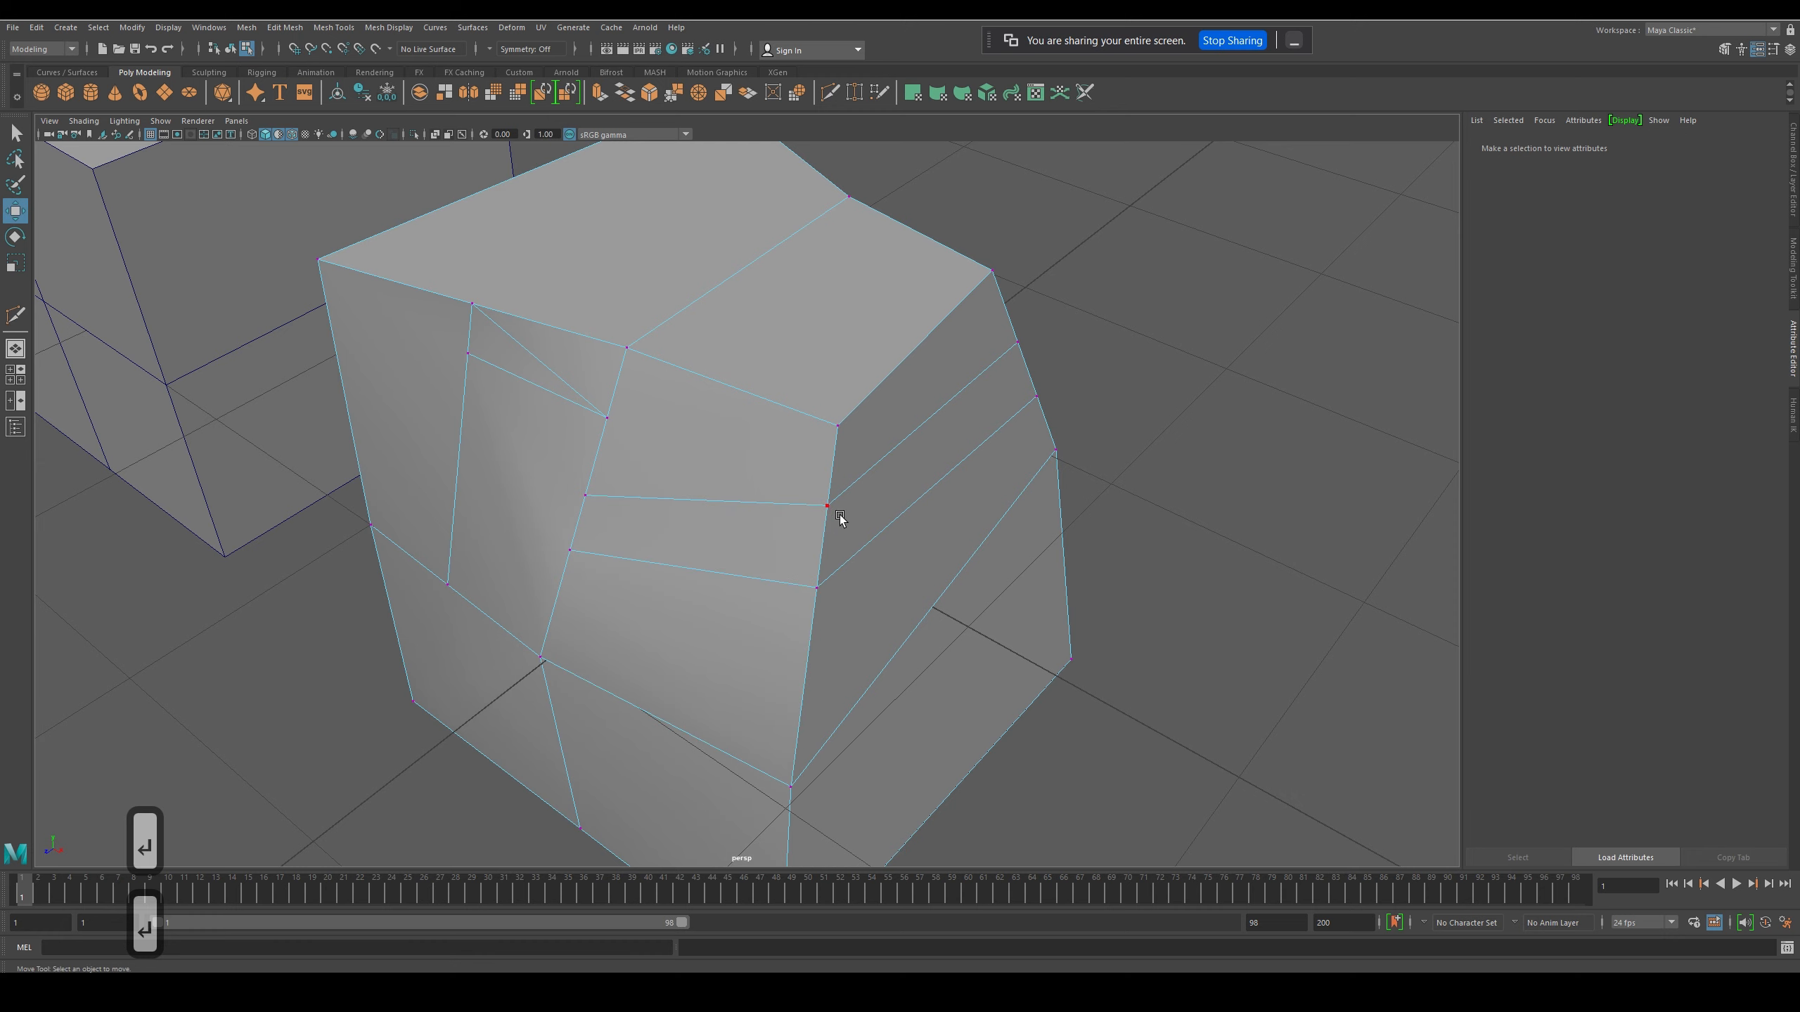
click(830, 509)
scroll(800, 521, down, 3)
drag(808, 551, 809, 458)
click(812, 452)
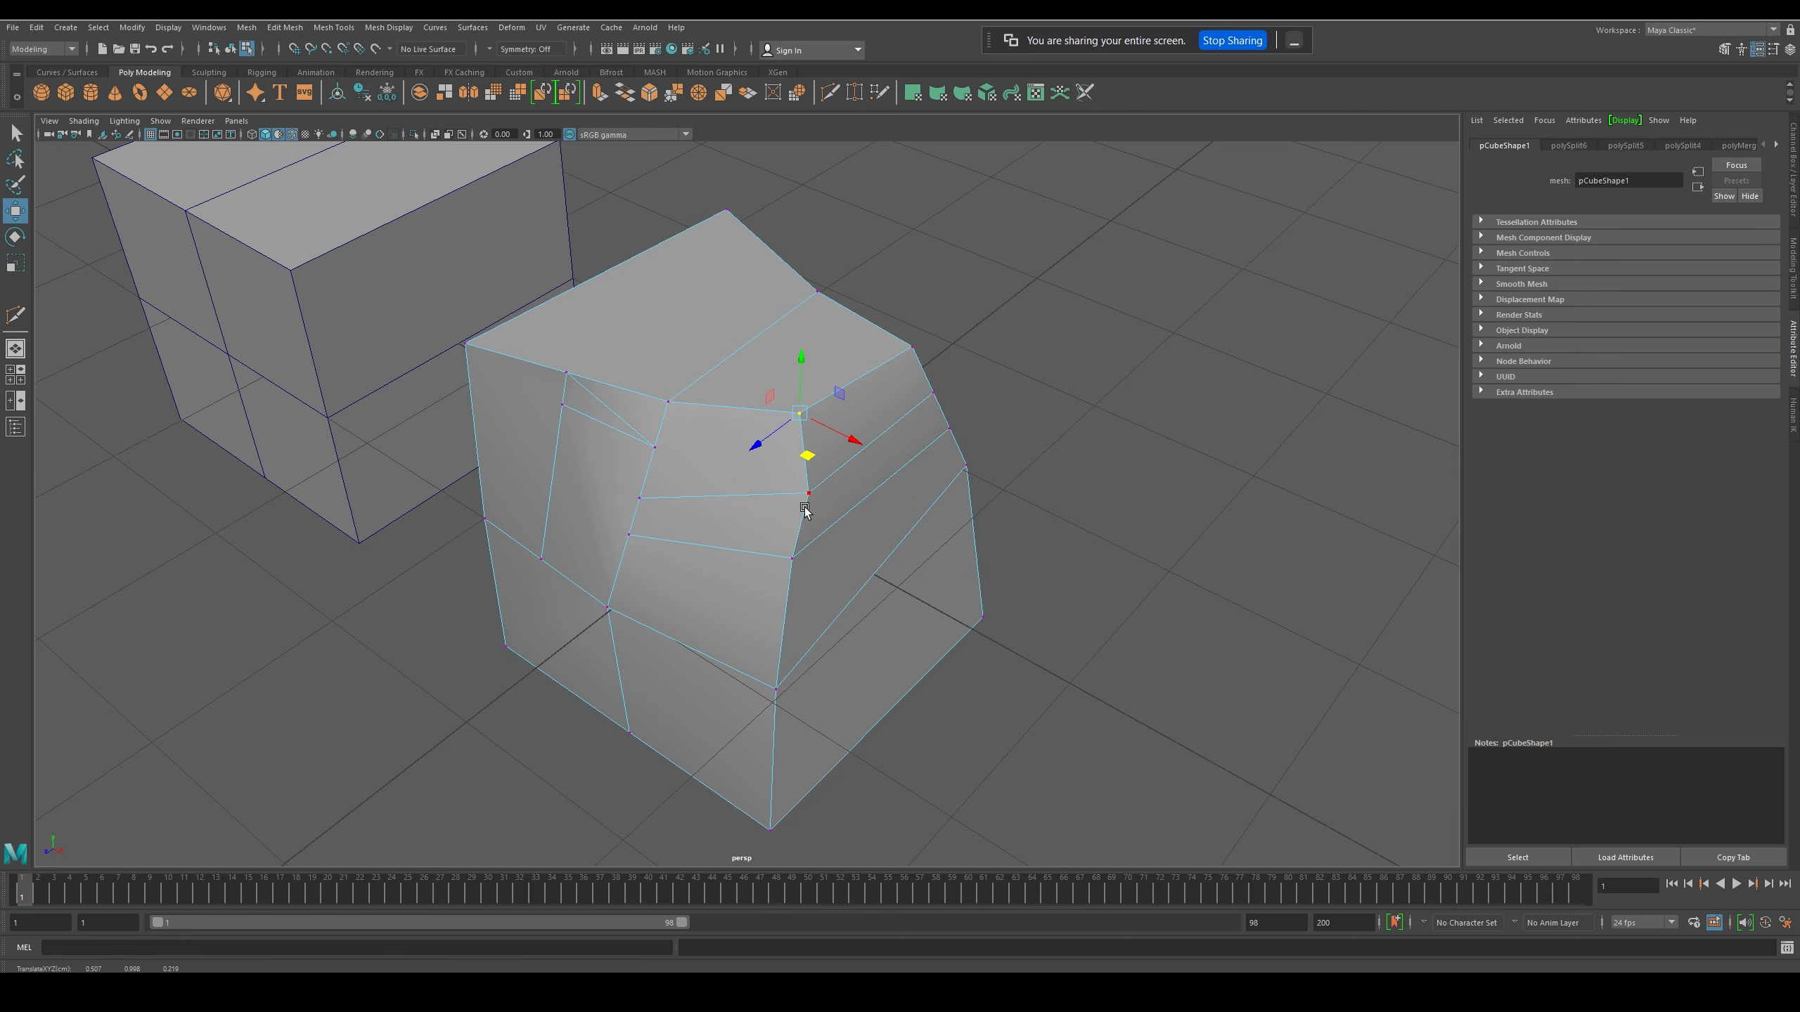
scroll(850, 521, down, 3)
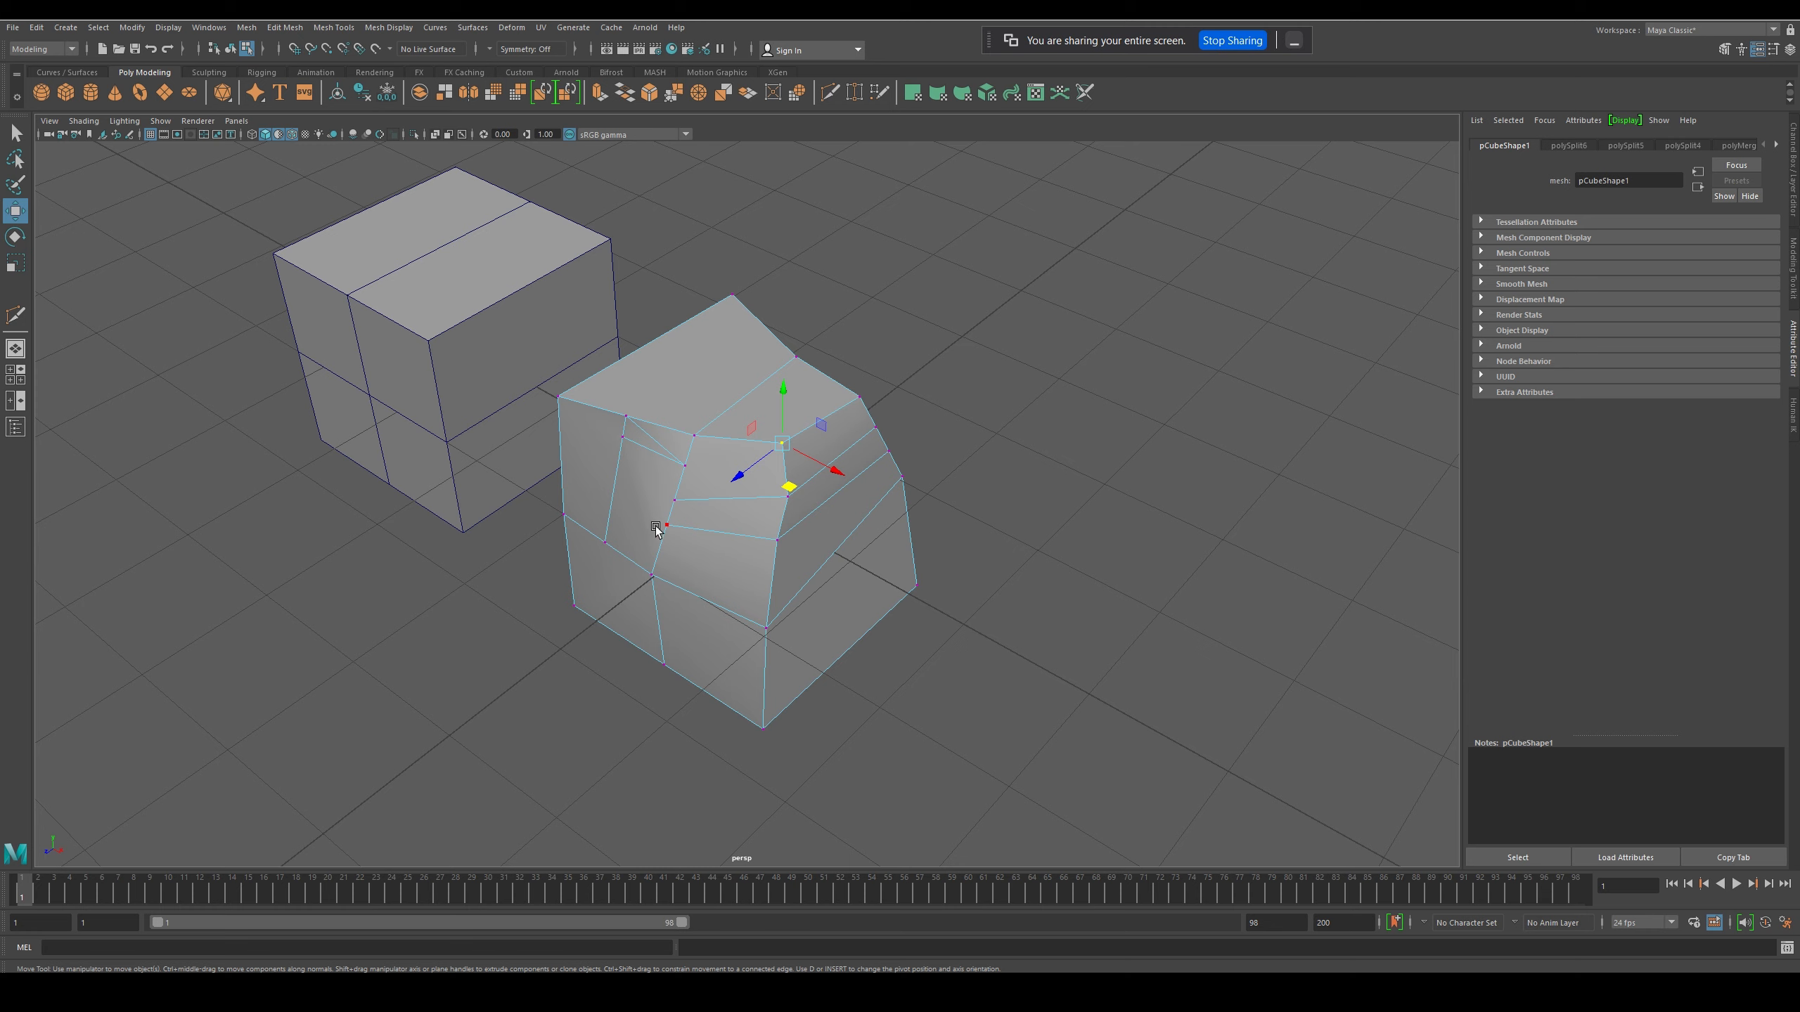